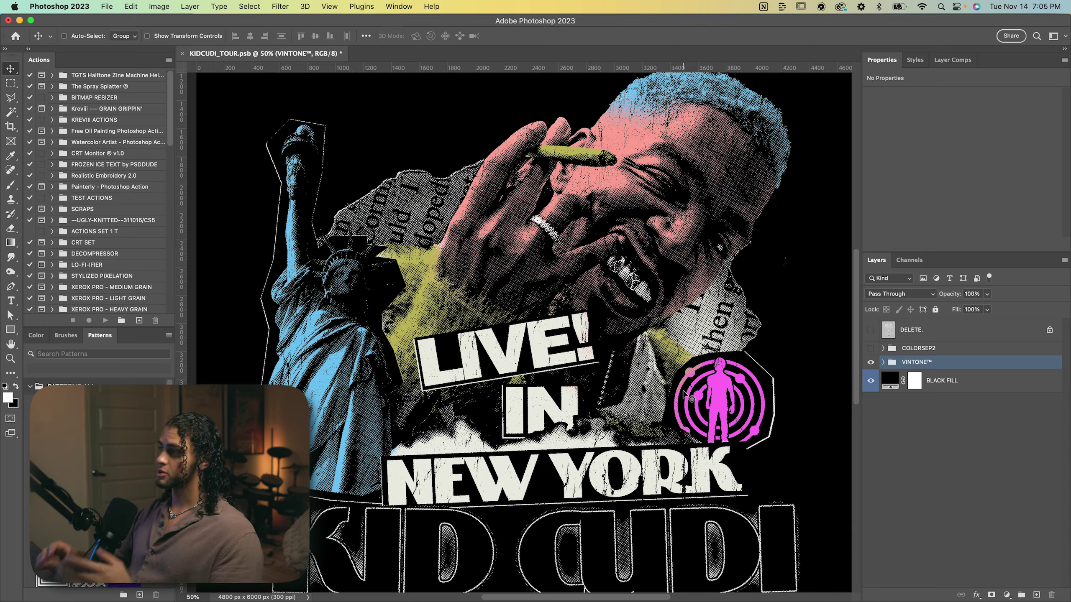
Examine the artwork's halftone dots around the LIVE! lettering and hand up close, comparing them with the COLORS group hidden and shown
key(super+minus)
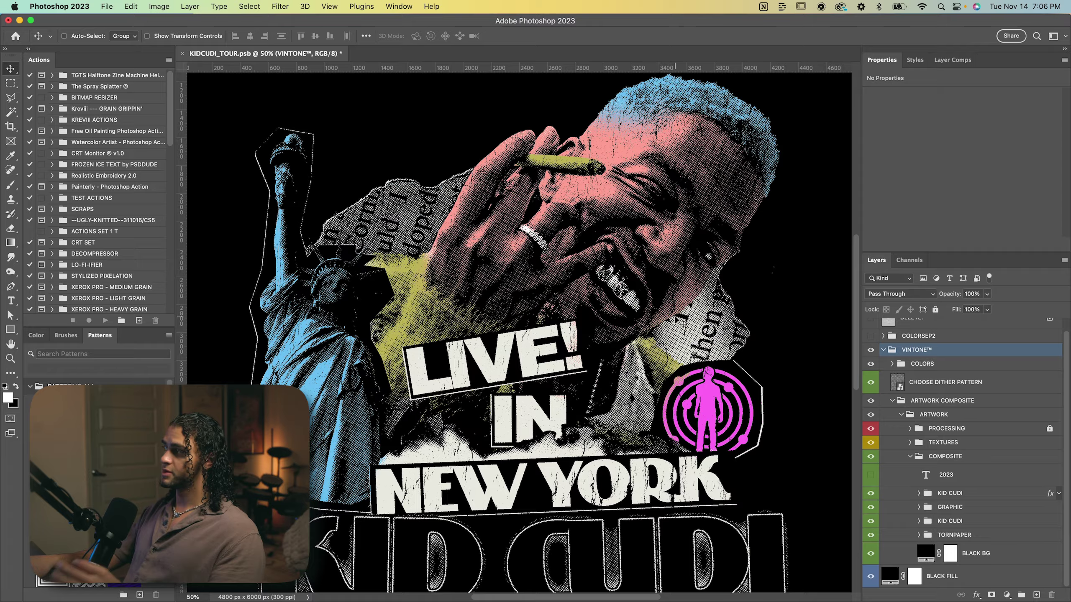
key(super+plus)
key(super+plus)
key(super+plus)
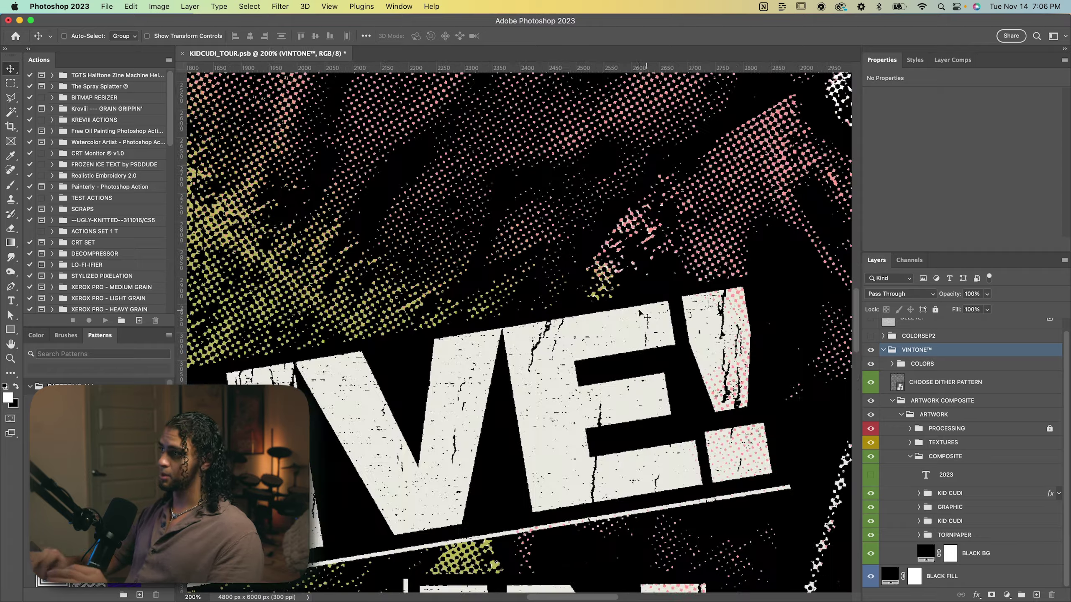
scroll(639, 310, up, 3)
key(super+minus)
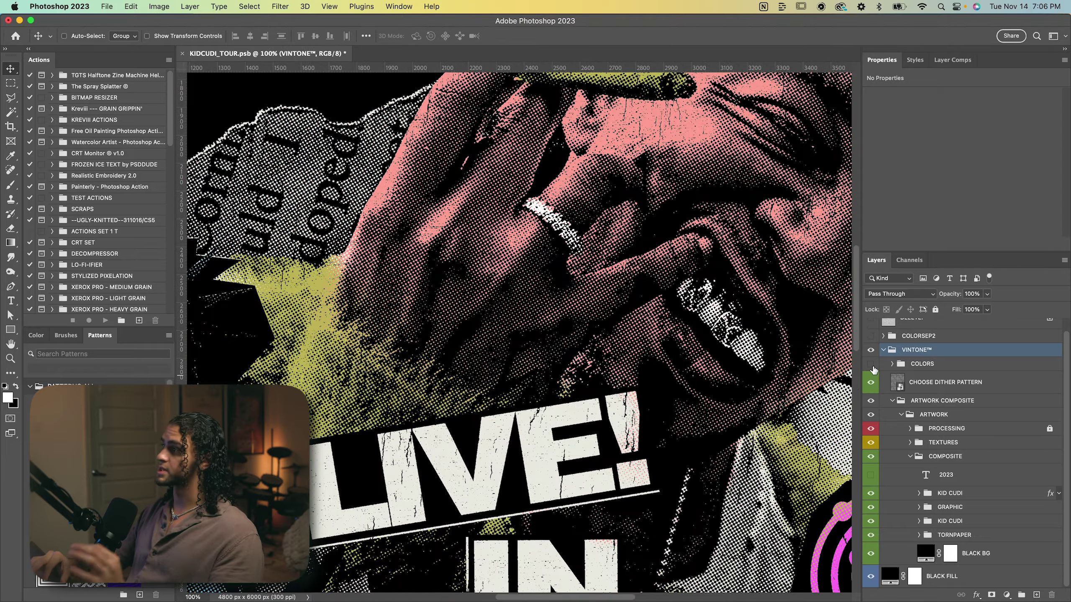
click(871, 363)
click(871, 364)
key(super+minus)
key(super+minus)
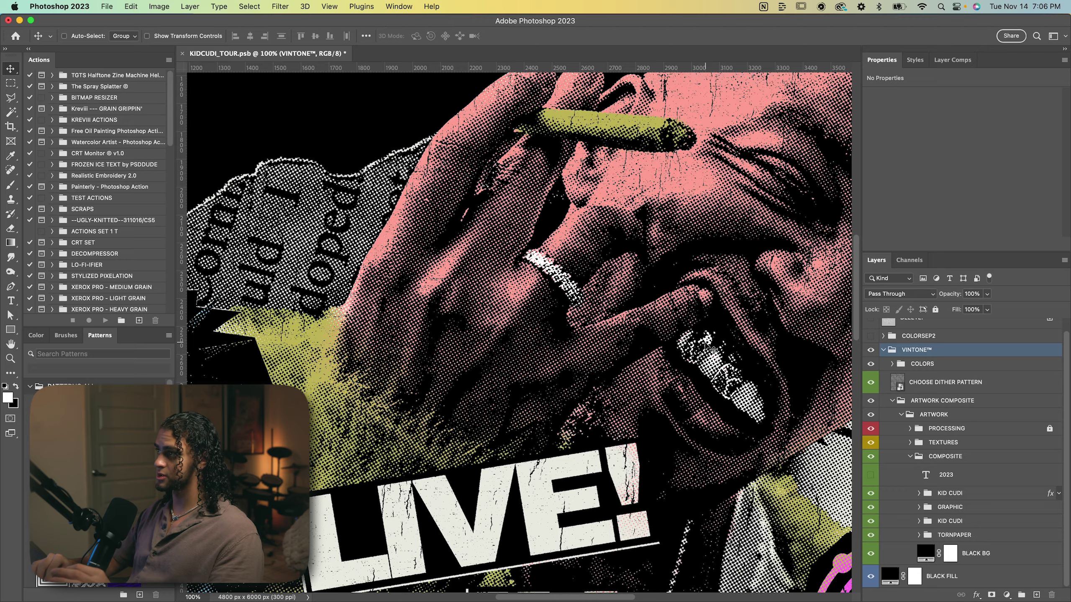
Inspect the halftone pattern on the hand, ring and teeth at up to 300% zoom
key(super+plus)
key(super+plus)
key(super+plus)
key(super+plus)
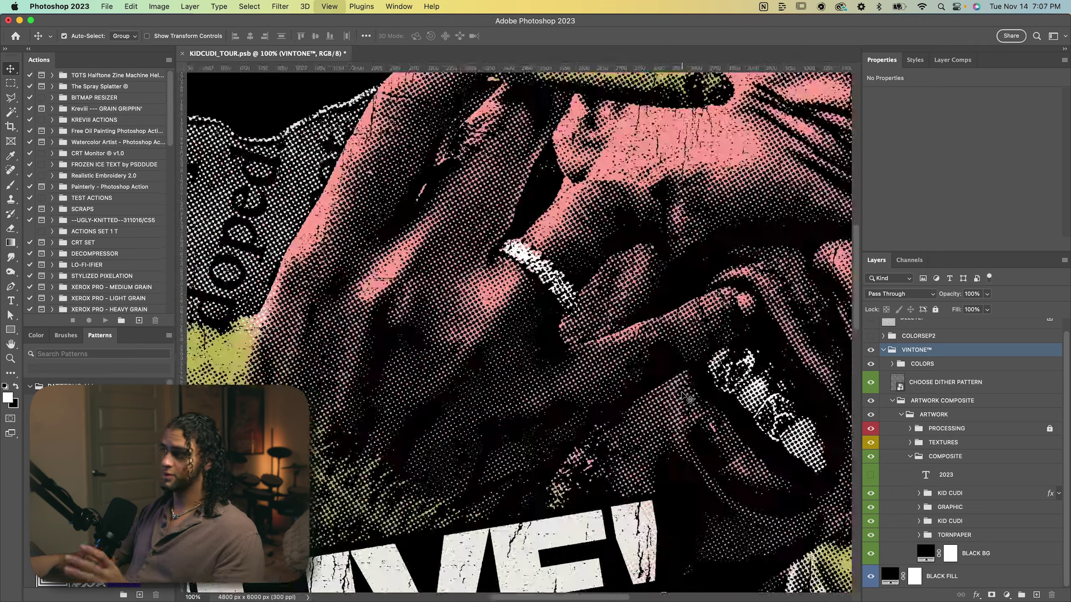
scroll(635, 364, right, 10)
scroll(635, 364, up, 5)
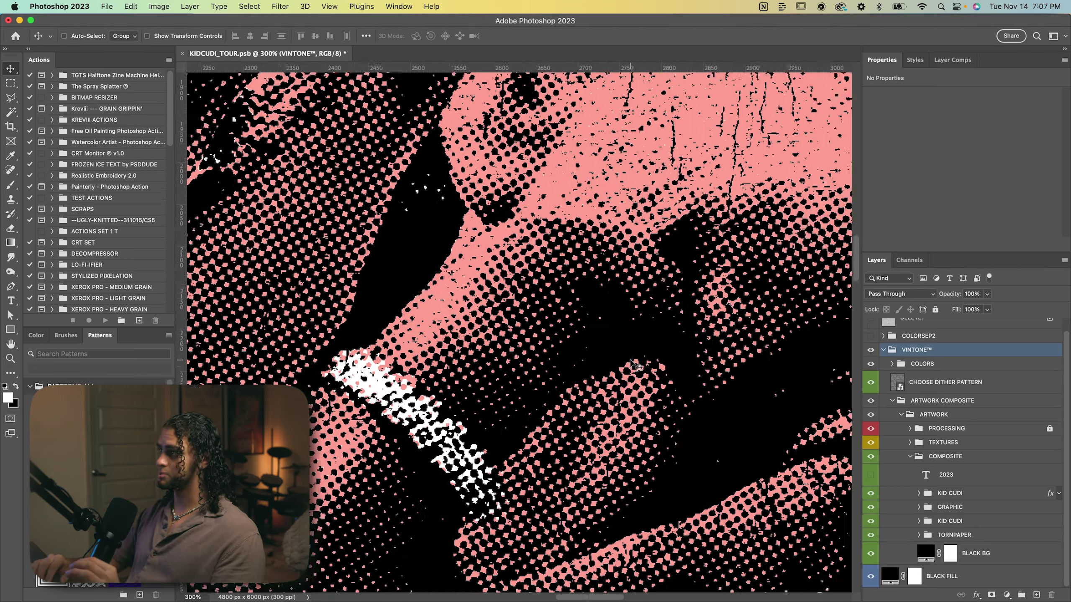
scroll(631, 360, down, 5)
scroll(630, 361, right, 2)
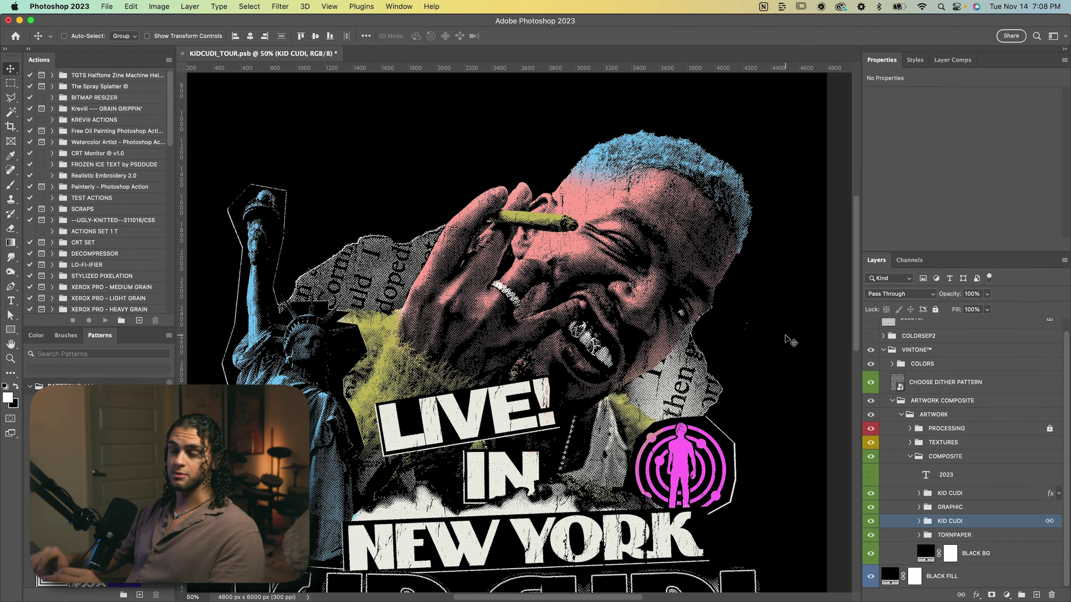
Try shifting the KID CUDI portrait group upward within the composition
drag(828, 324, 774, 273)
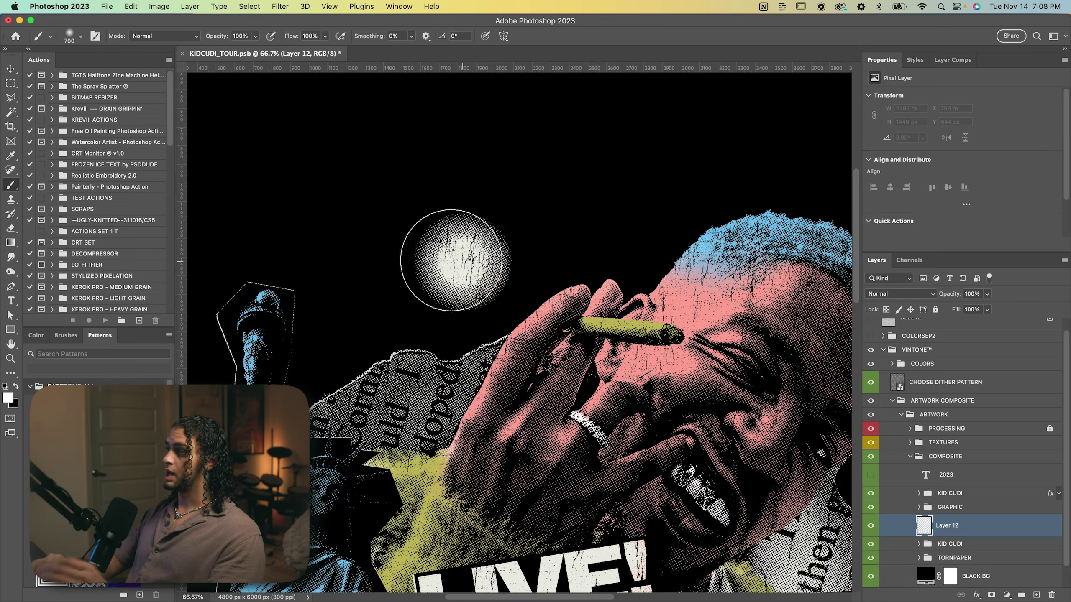
key(super+plus)
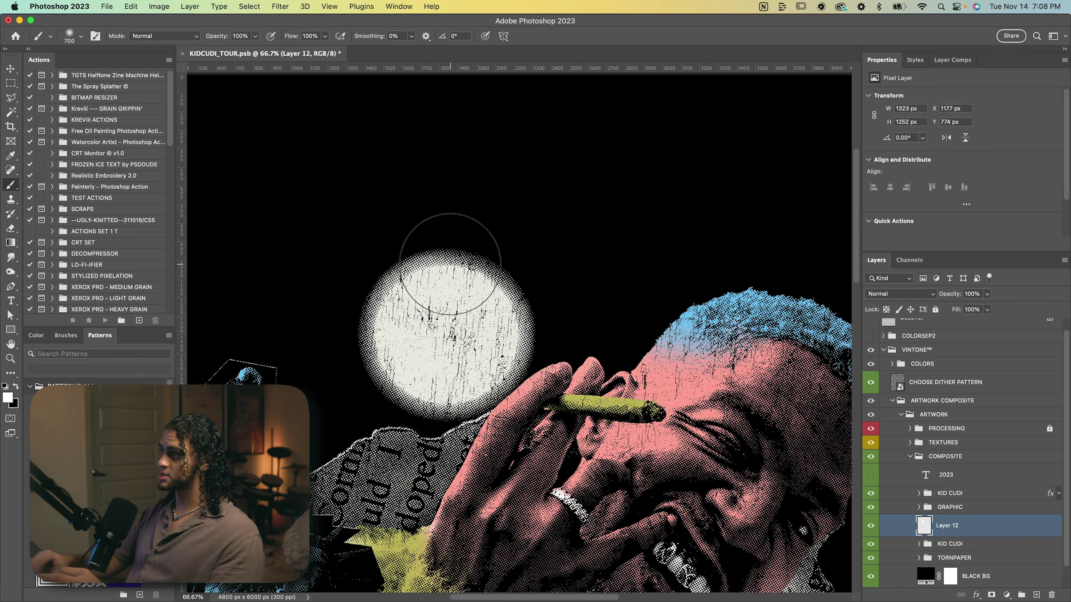
Paint a large soft white shape on Layer 12 above the torn paper with the 700 px brush
mouse_move(379, 344)
mouse_down()
mouse_move(411, 312)
mouse_move(461, 298)
mouse_move(387, 240)
mouse_move(390, 356)
mouse_up()
key(super+minus)
scroll(430, 263, left, 5)
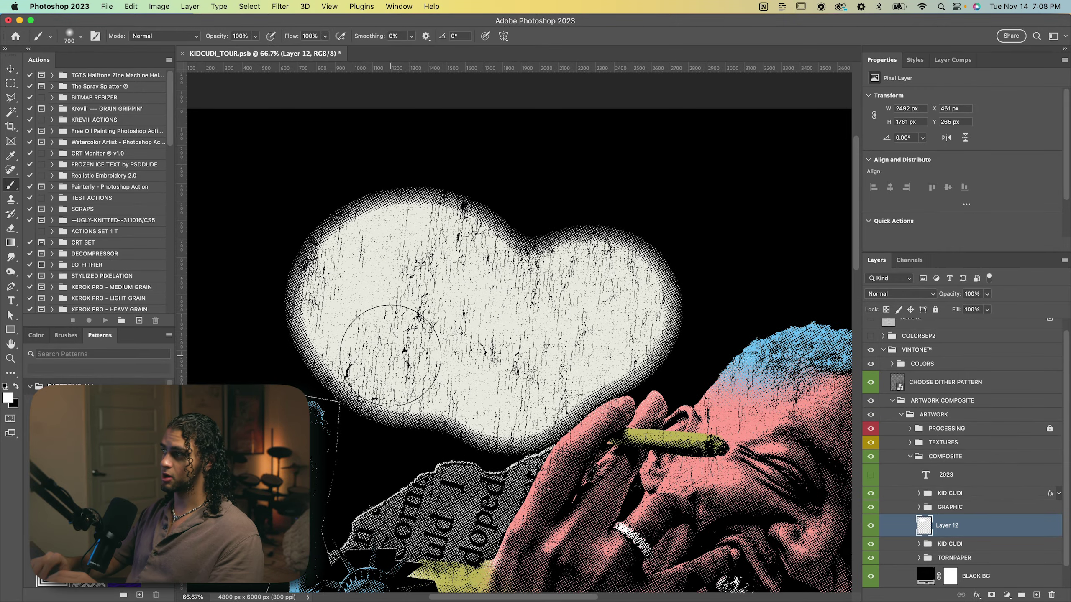
Examine the texture and halftone edges of the painted white shape from near and far
scroll(390, 356, right, 5)
scroll(390, 356, up, 2)
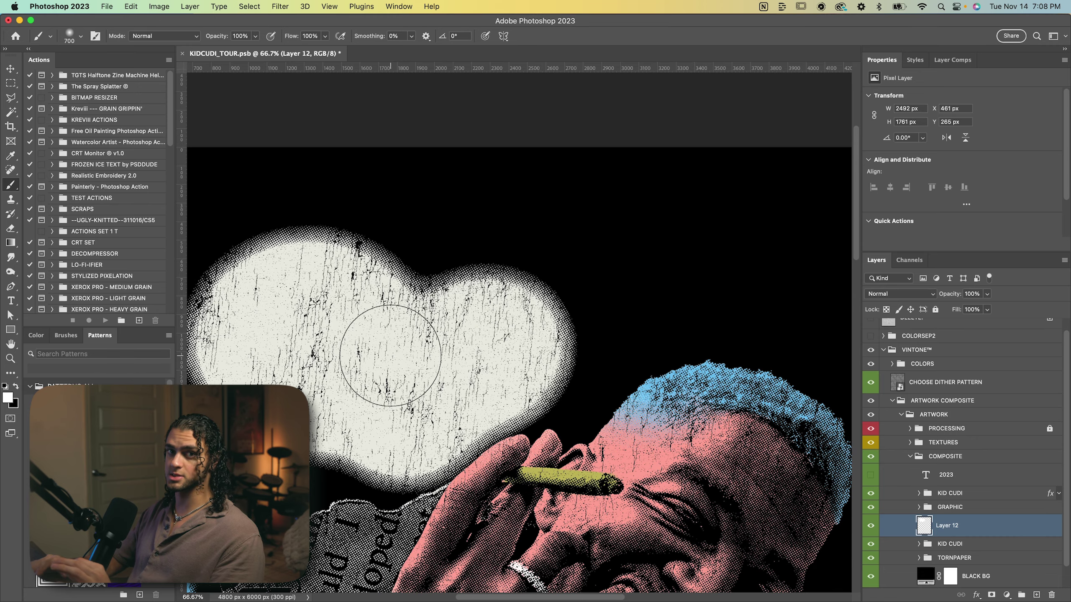
scroll(390, 356, down, 5)
key(super+plus)
scroll(491, 272, up, 3)
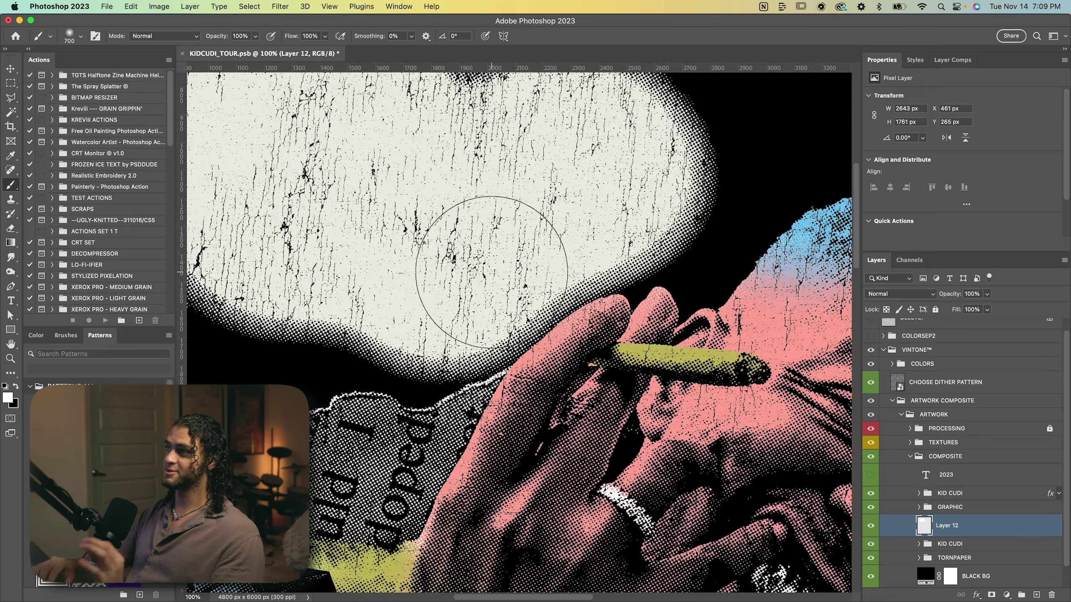
scroll(491, 272, up, 2)
scroll(492, 272, left, 1)
key(super+minus)
key(super+minus)
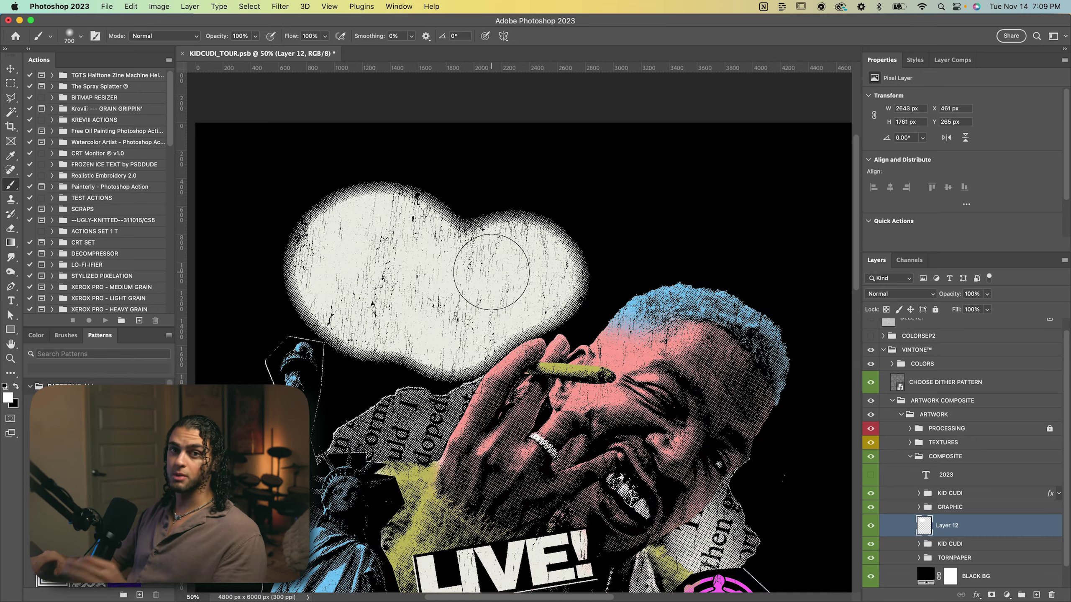
key(super+minus)
key(super+plus)
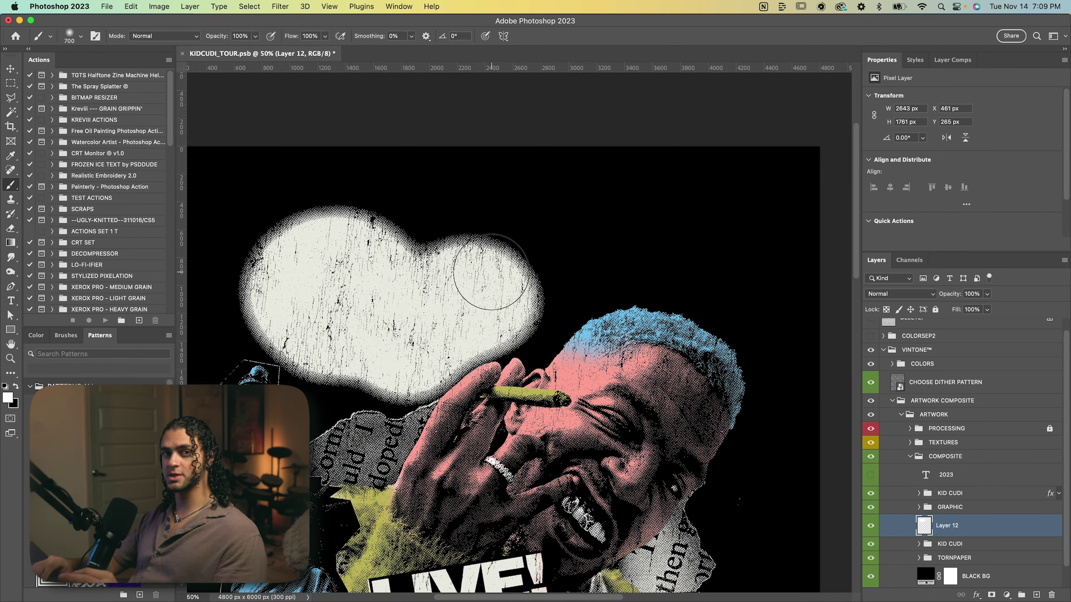
Delete the painted Layer 12 and switch back to the Move tool
scroll(491, 272, down, 6)
scroll(491, 272, left, 1)
key(Delete)
key(v)
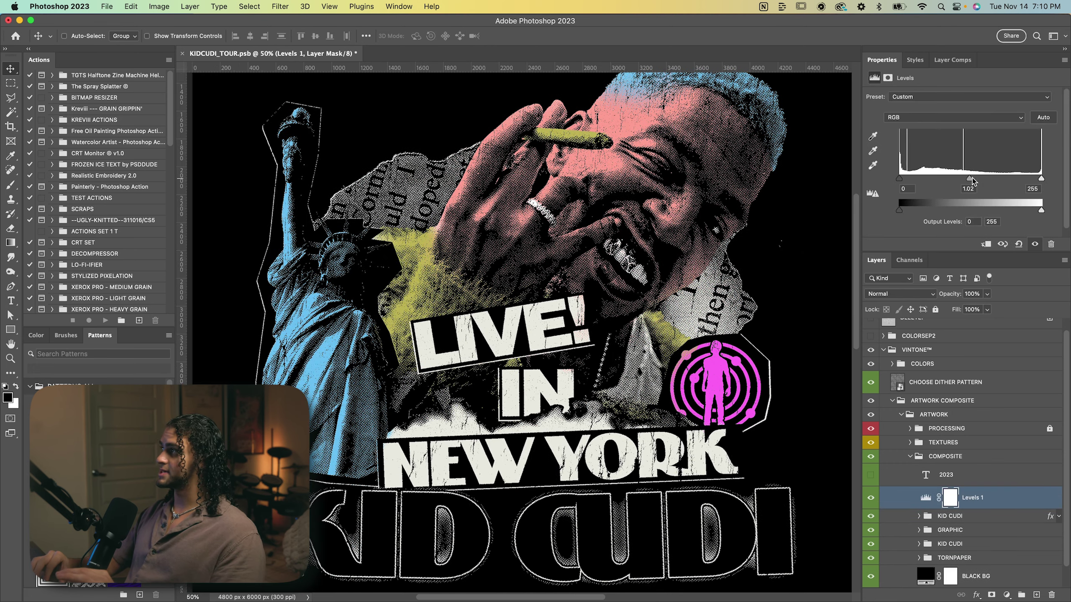
mouse_move(972, 180)
mouse_down()
mouse_move(994, 179)
mouse_move(980, 179)
mouse_up()
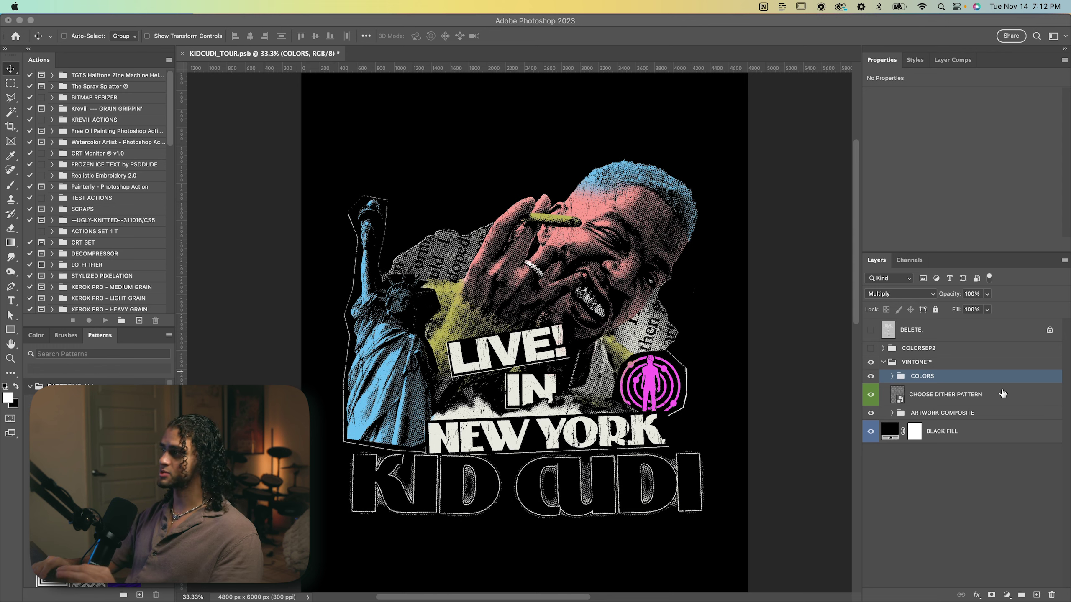
Look inside the ARTWORK COMPOSITE group and select the CHOOSE DITHER PATTERN smart object
click(951, 417)
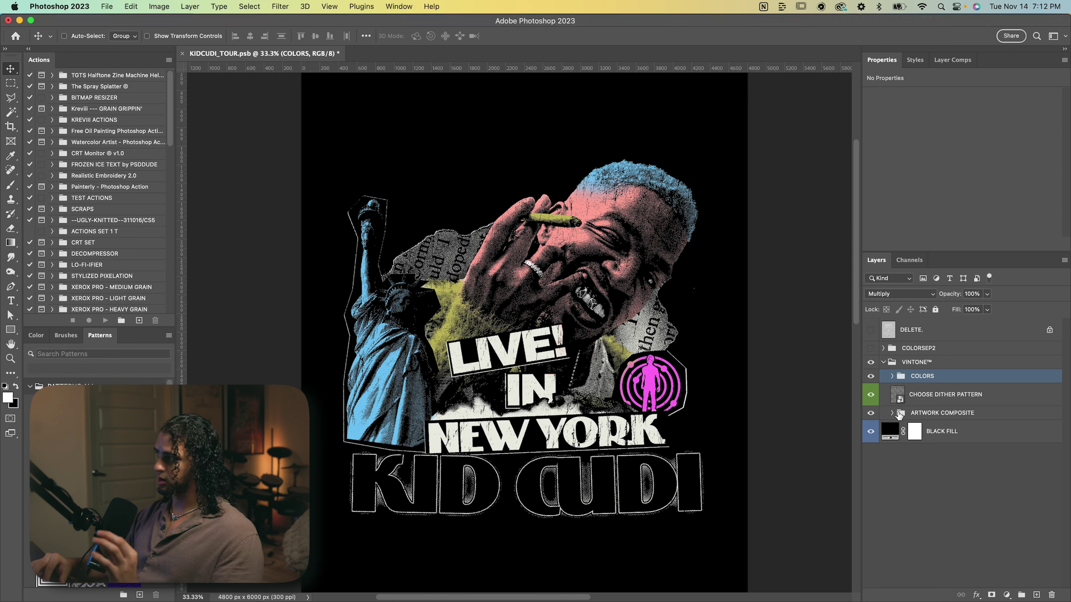
click(892, 413)
click(892, 412)
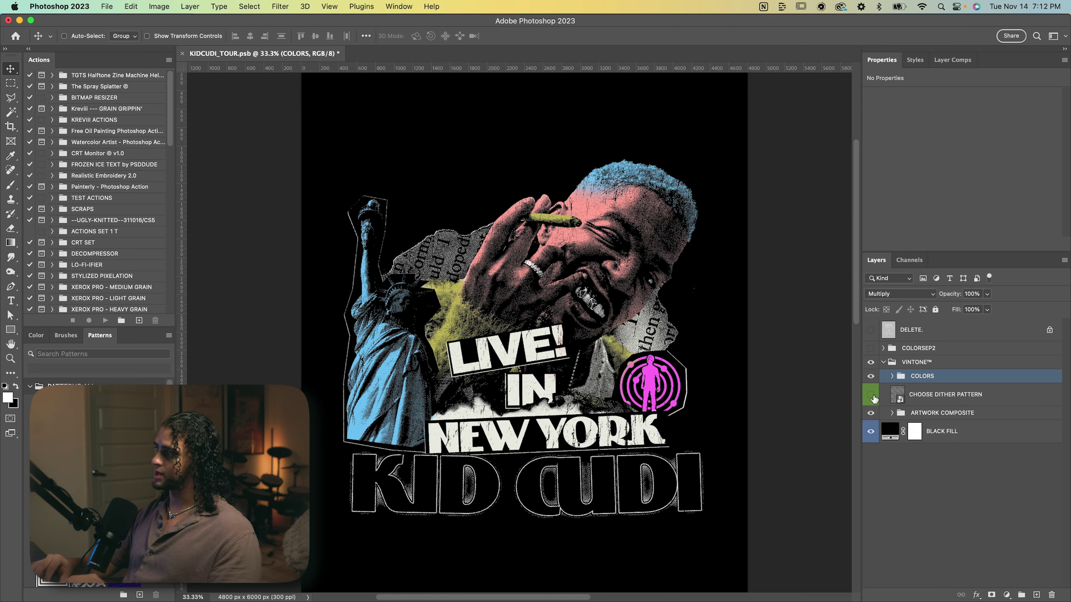
click(952, 401)
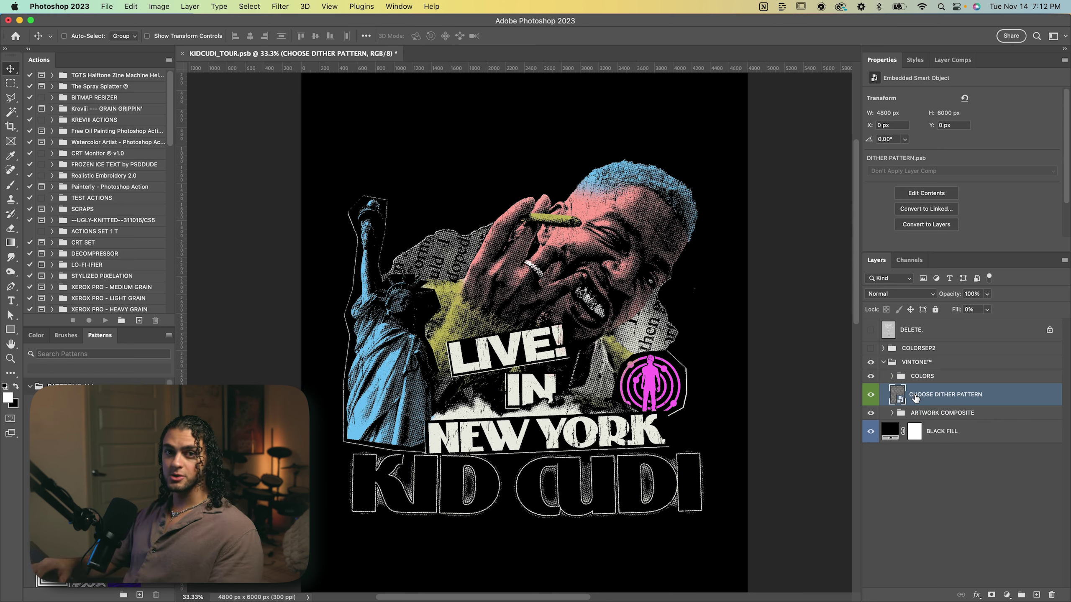
Review the COLOR COMPOSITION - 1 folders inside the COLORS group, and collapse both groups again
click(895, 380)
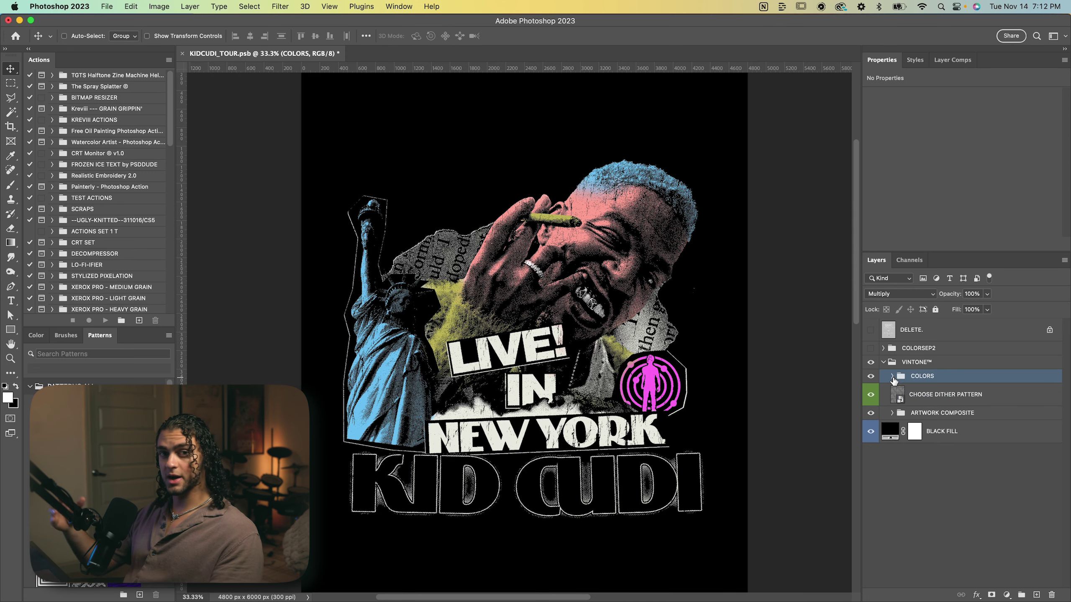
click(892, 376)
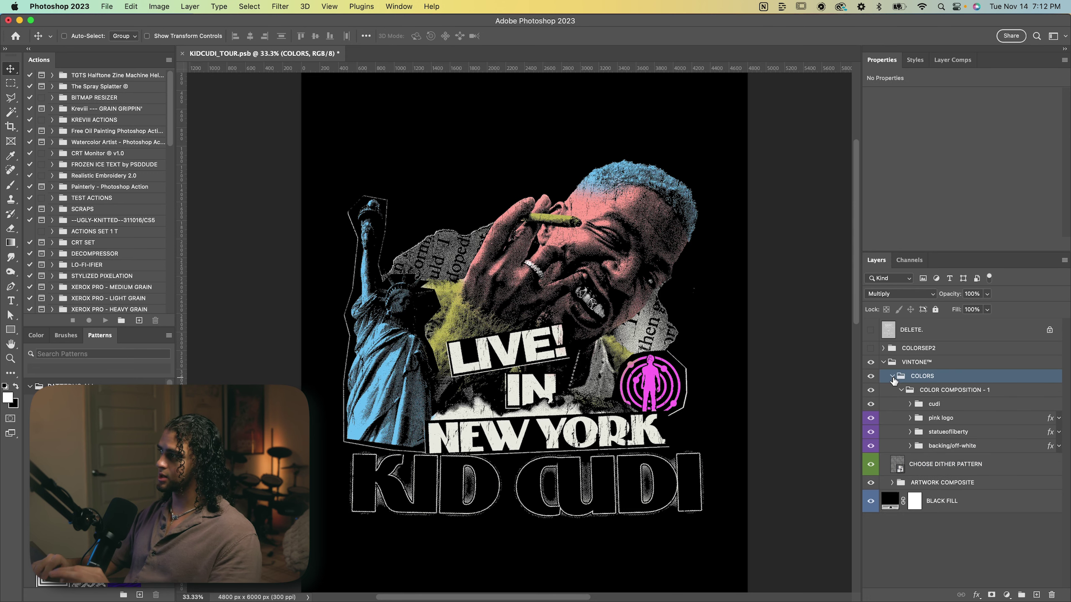
click(945, 394)
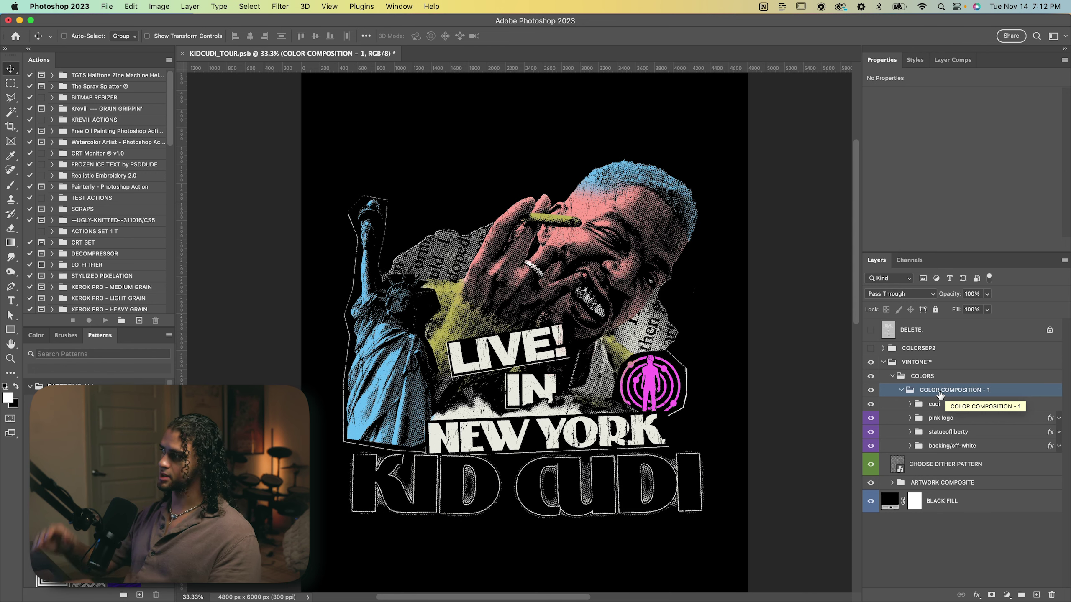
click(901, 389)
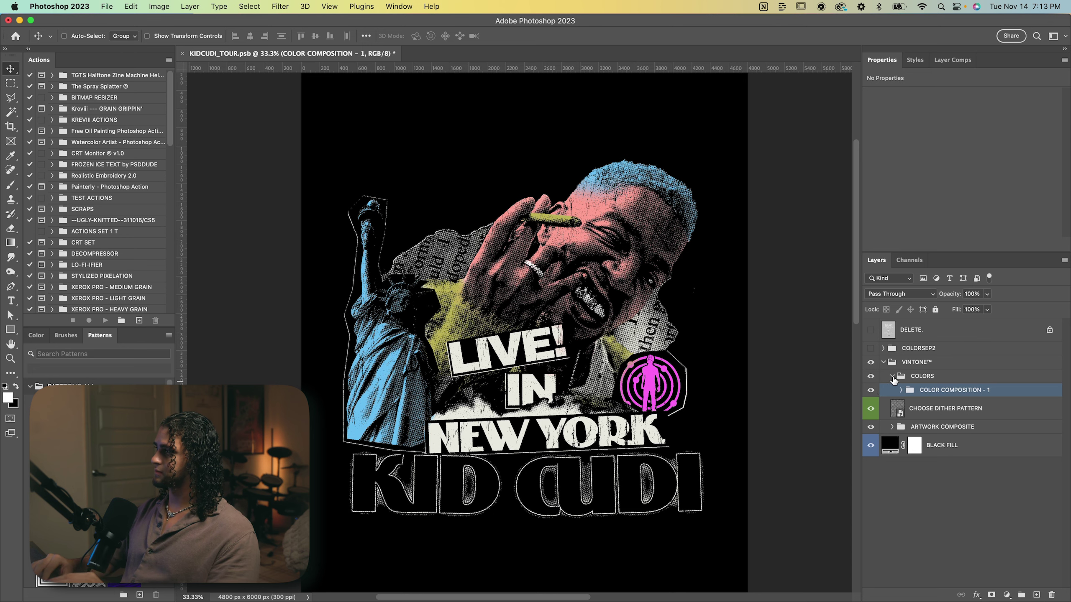
click(893, 376)
Hide the COLORS group and expand ARTWORK COMPOSITE down to the contents of the COMPOSITE folder
click(871, 375)
click(905, 413)
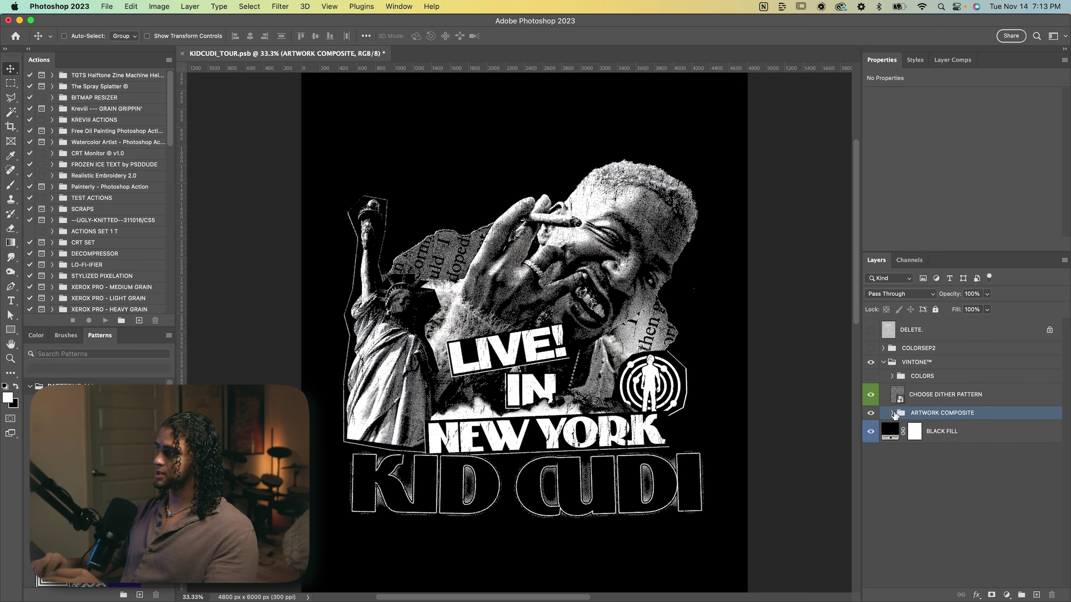
click(893, 413)
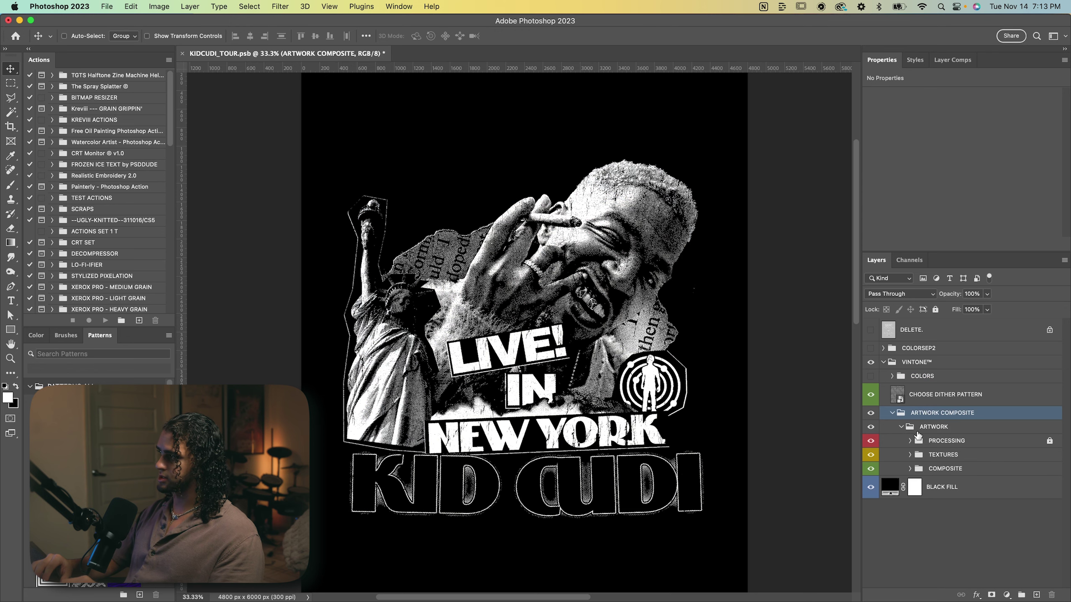
click(912, 470)
scroll(809, 409, up, 1)
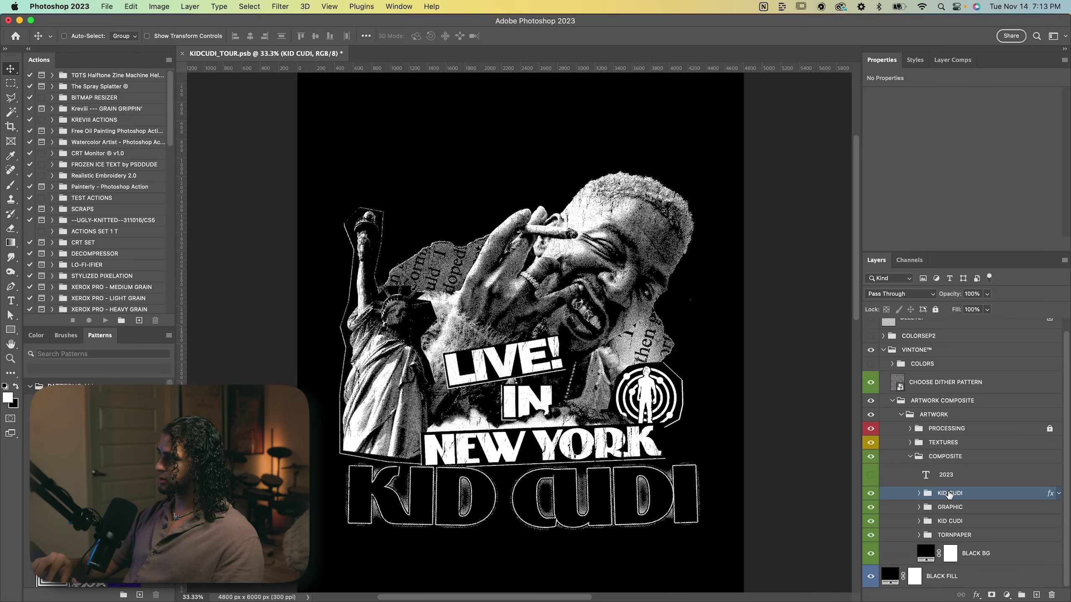
Isolate the KID CUDI portrait group by hiding the KID CUDI lettering, GRAPHIC and TORNPAPER groups
drag(868, 507, 872, 540)
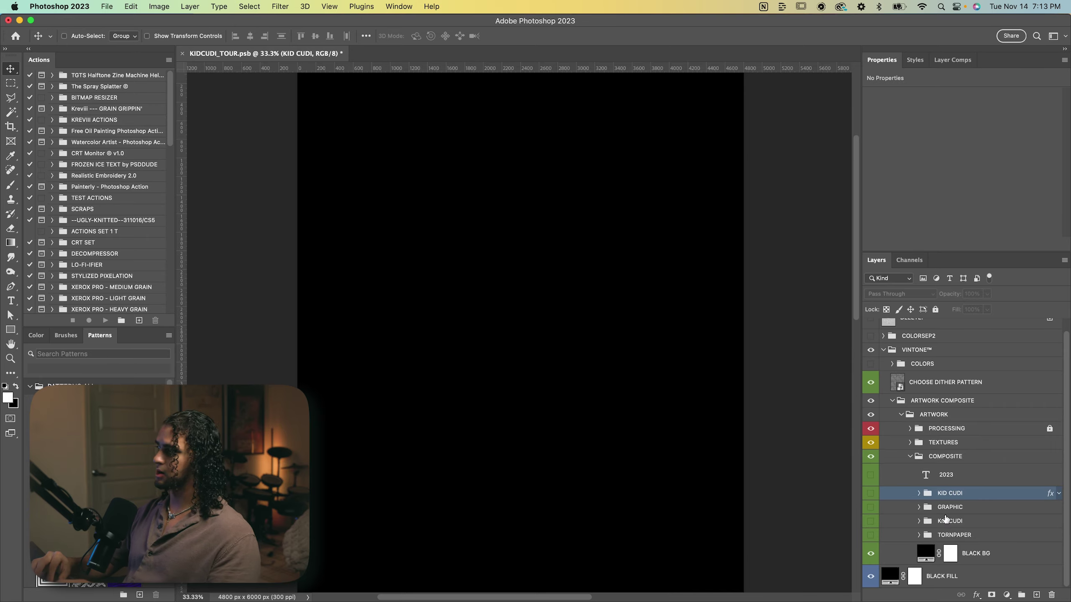
click(946, 520)
click(871, 522)
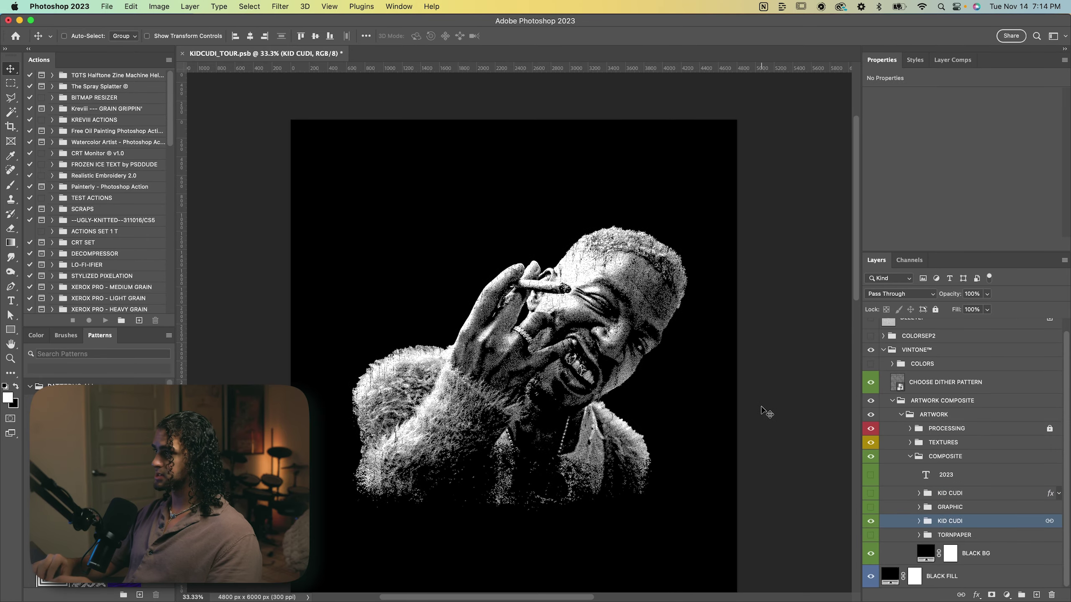
Examine the isolated black-and-white halftone portrait at different zoom levels
key(super+plus)
key(super+minus)
scroll(761, 410, down, 2)
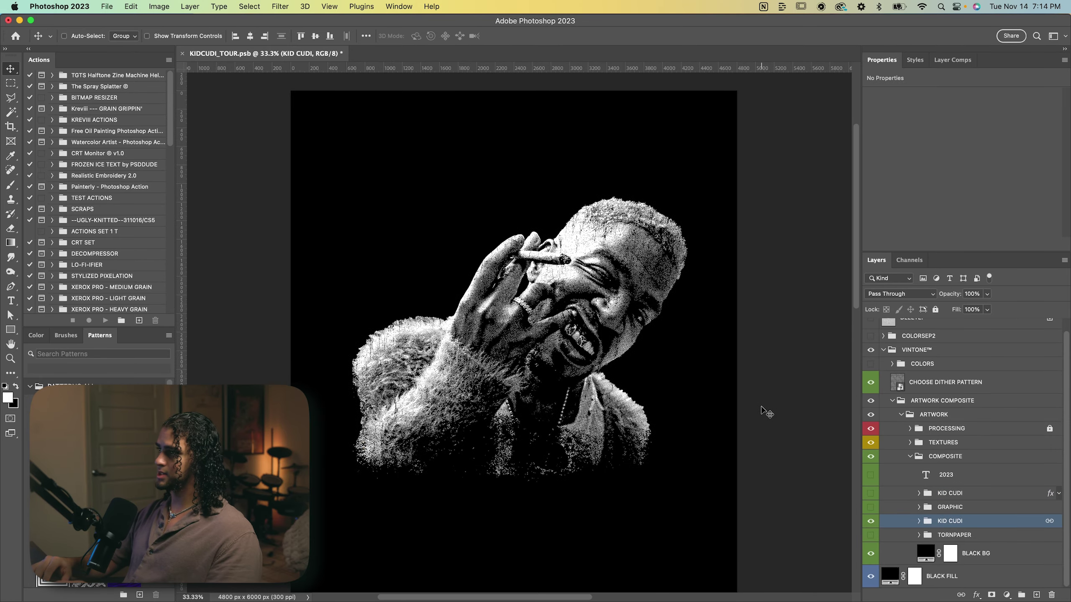
key(super+plus)
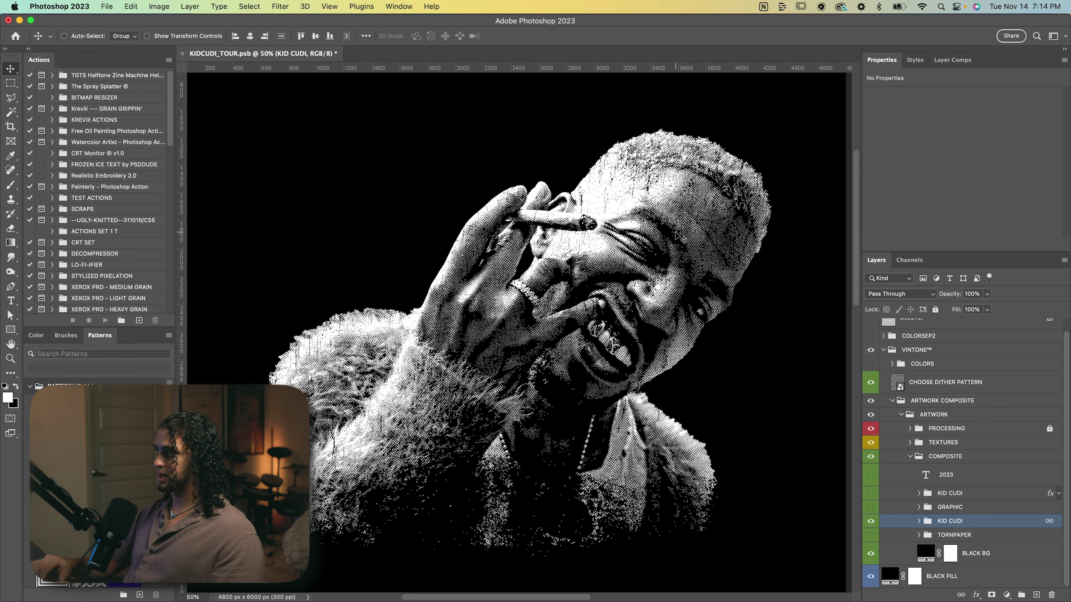
key(super+minus)
key(super+minus)
key(super+equal)
key(super+equal)
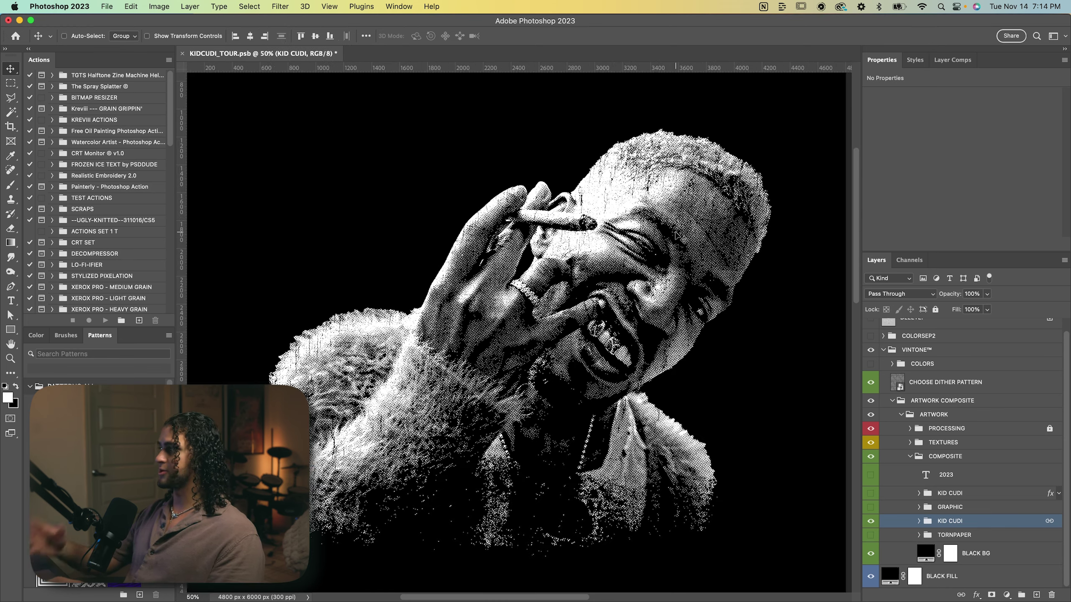
Hide the PROCESSING group so the portrait displays without its halftone effect
scroll(918, 425, up, 1)
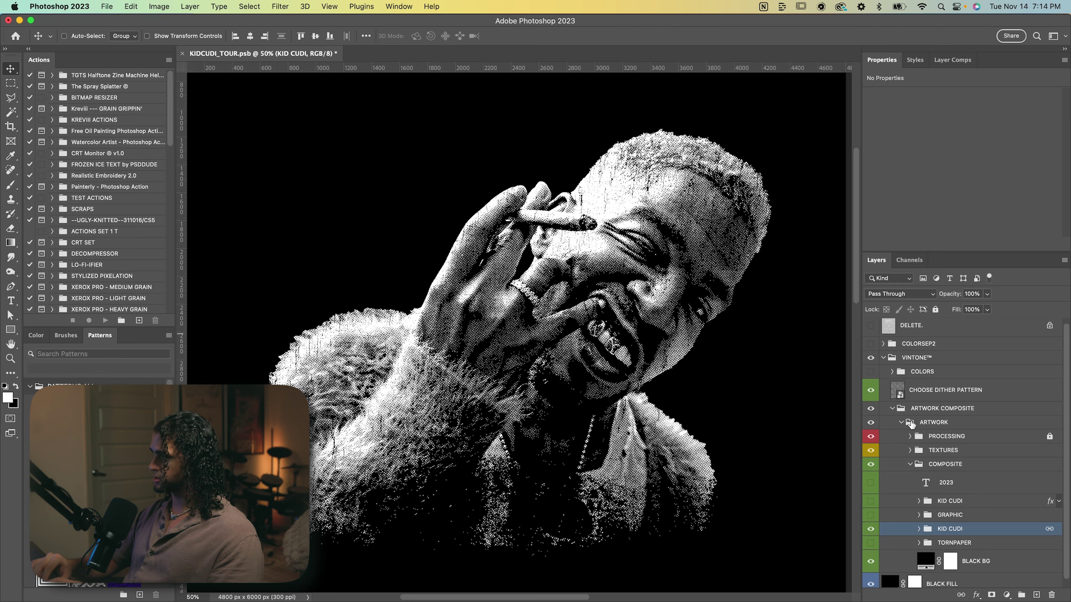
click(871, 436)
click(936, 439)
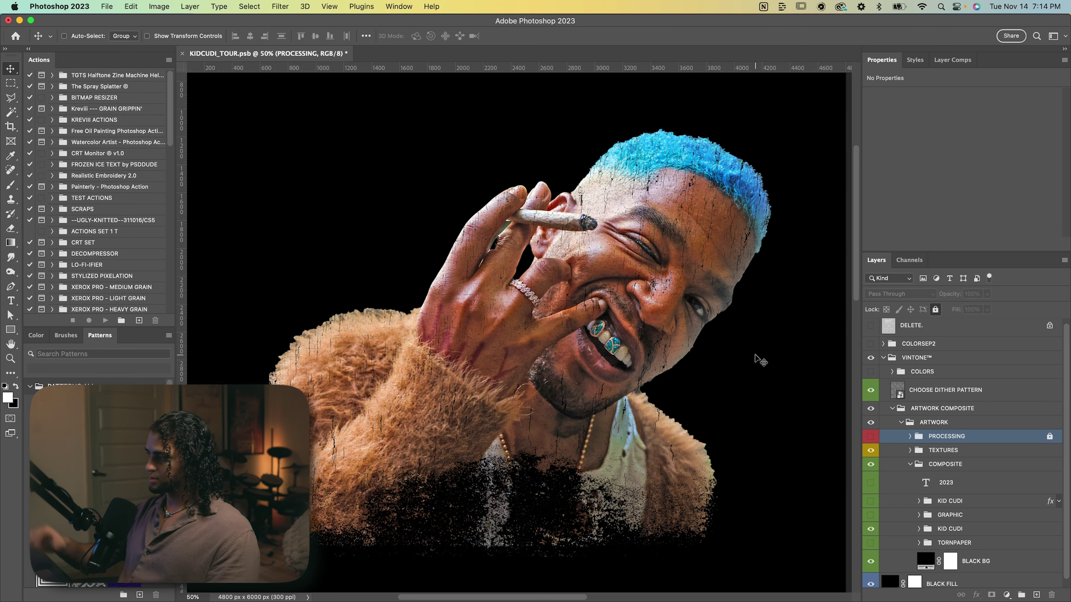
Expand the KID CUDI portrait group and view the layer mask of the Cudi photo in Group 1
click(919, 529)
scroll(949, 485, down, 4)
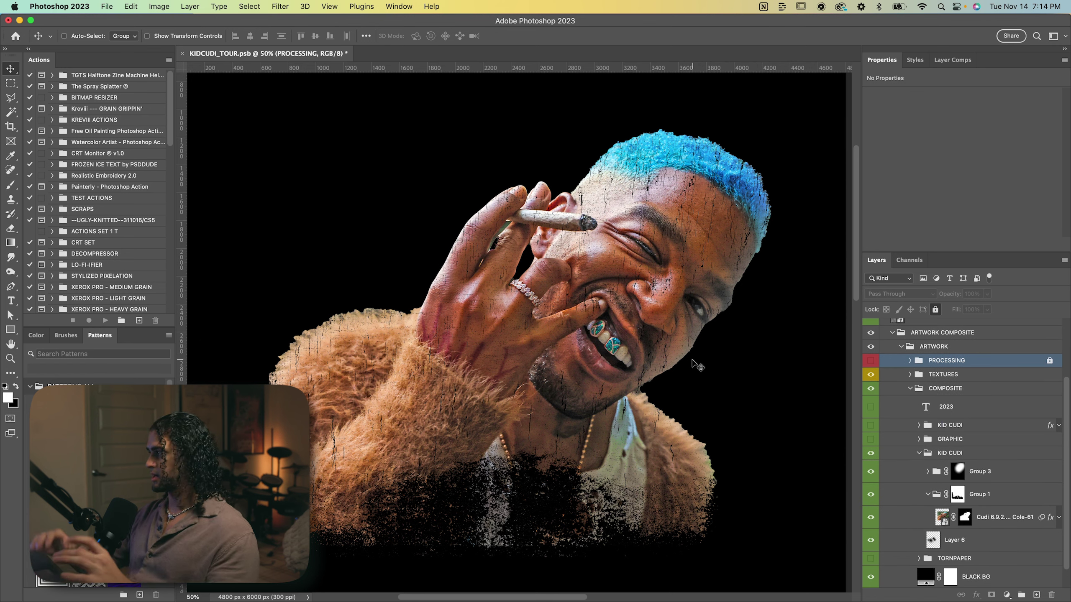
alt+click(965, 517)
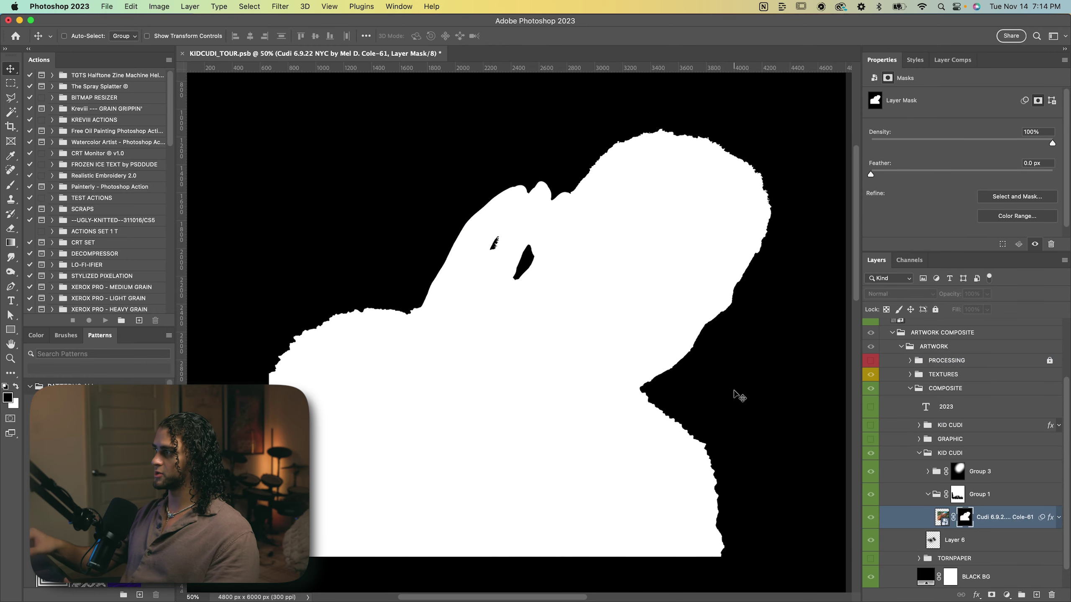
Return to the Cudi photo and toggle its layer mask off and on to compare the cutout with the original background
click(942, 517)
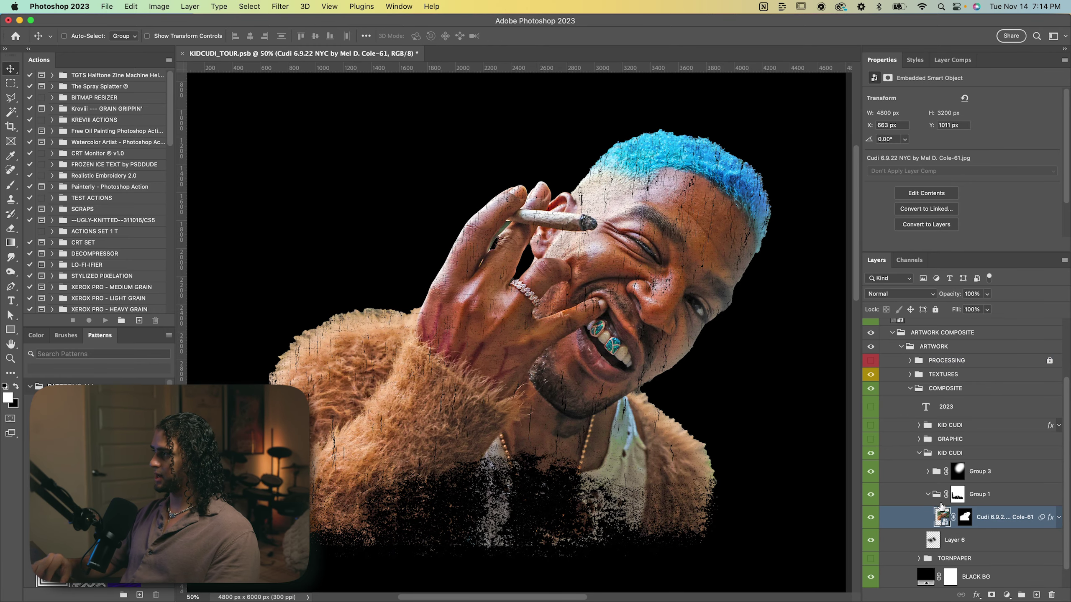
shift+click(965, 517)
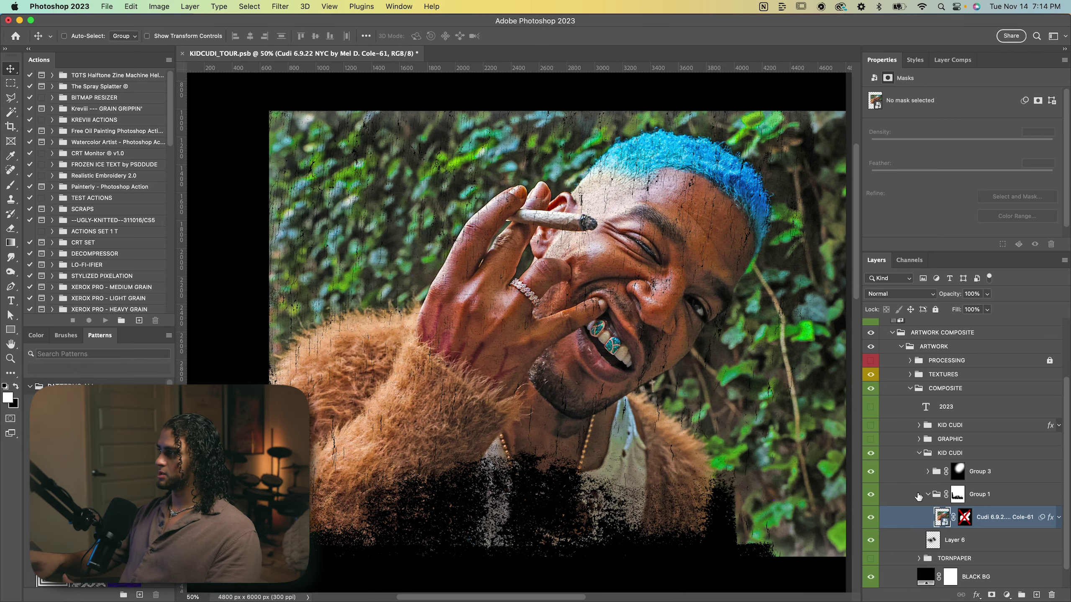
shift+click(963, 518)
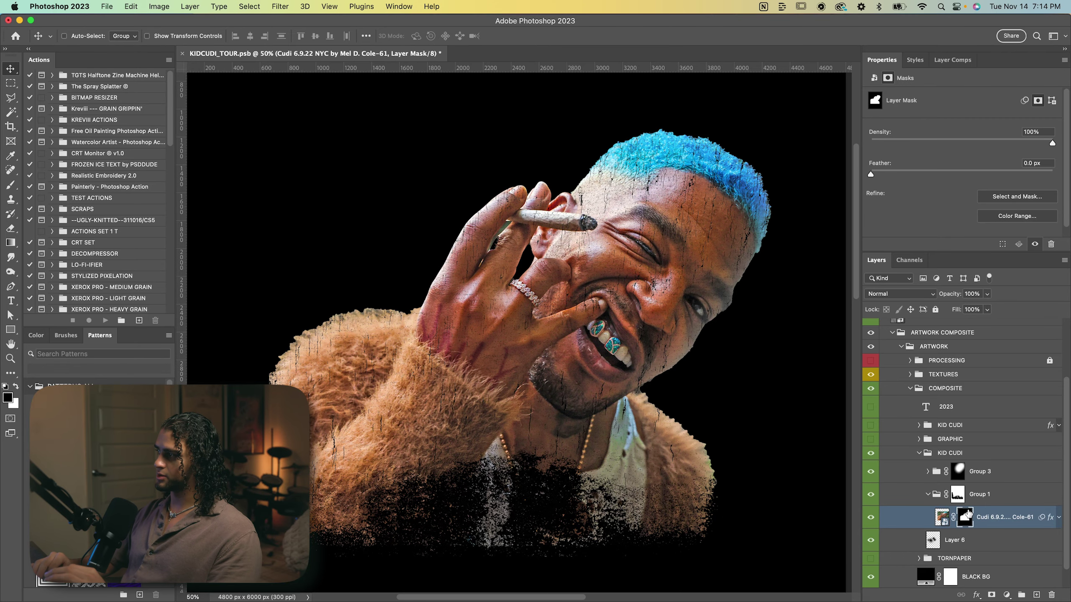
Compare the portrait with Group 1's layer mask disabled and enabled, and collapse the KID CUDI portrait group
click(962, 502)
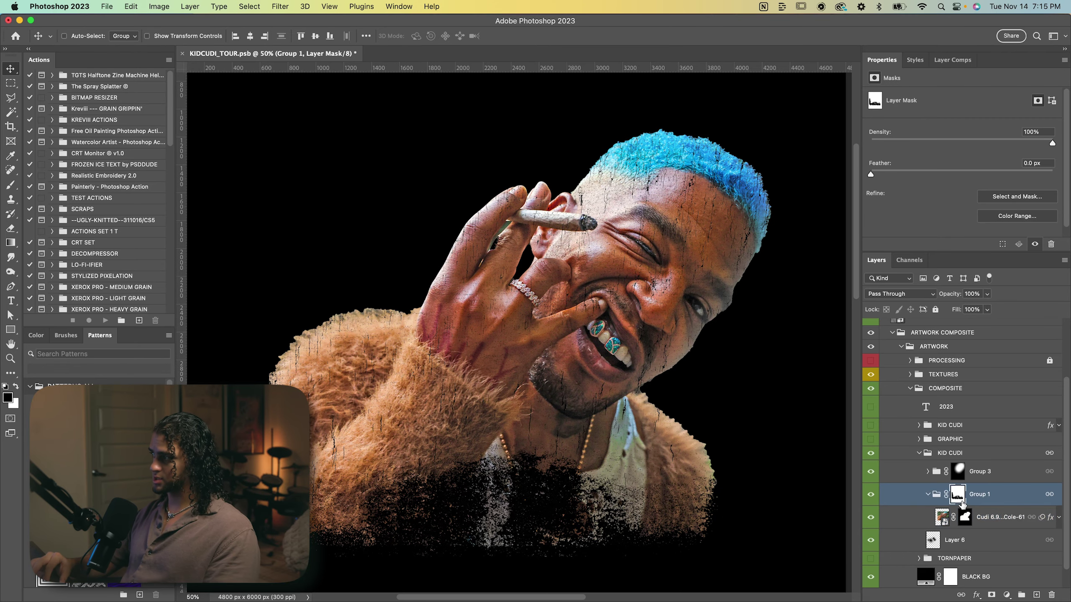
shift+click(962, 501)
shift+click(959, 495)
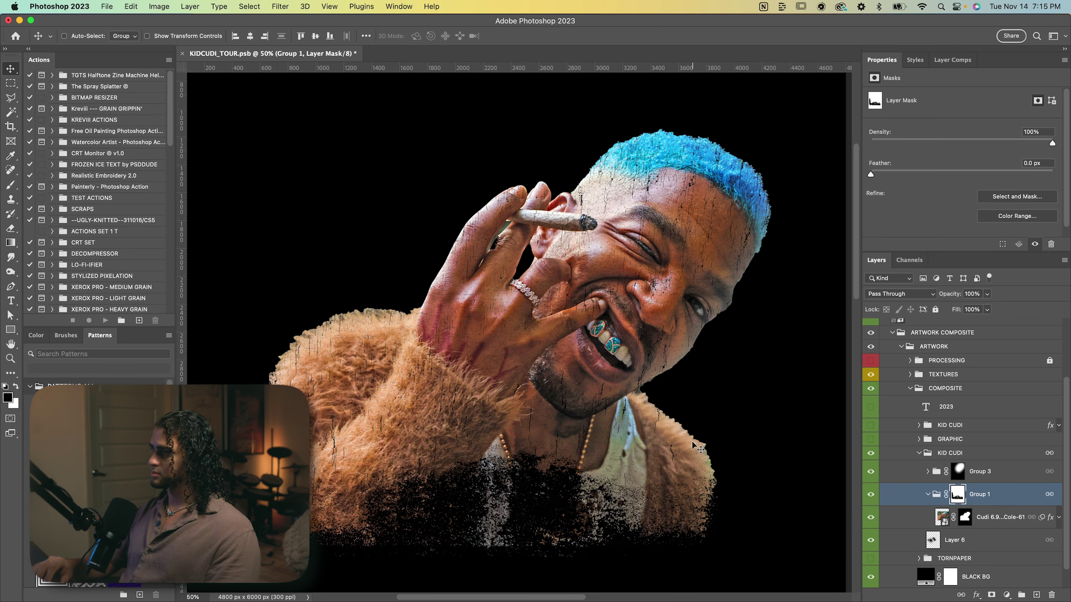
scroll(696, 447, up, 2)
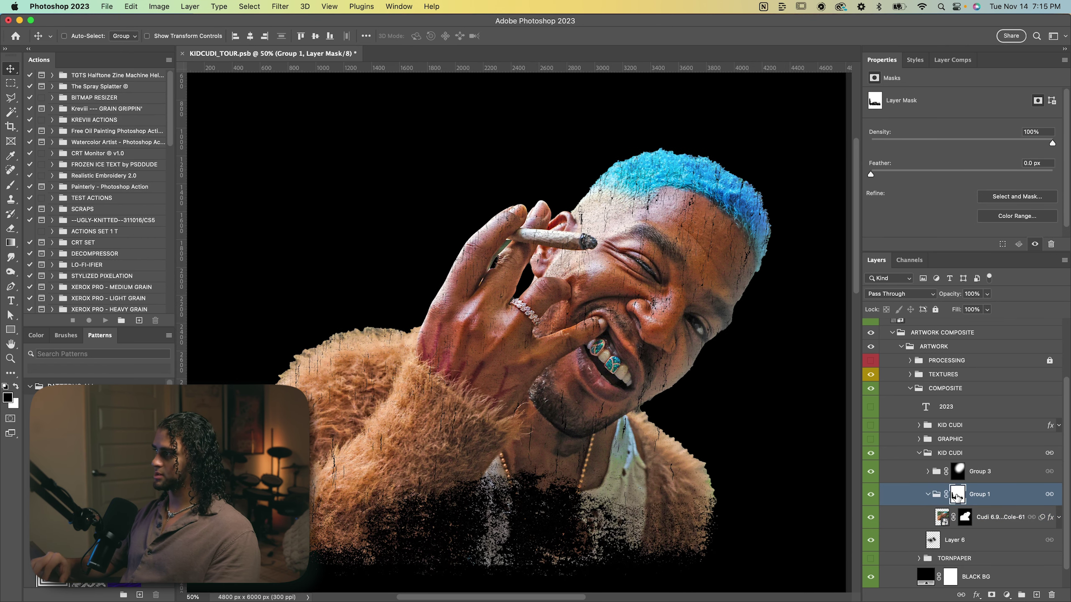
shift+click(957, 496)
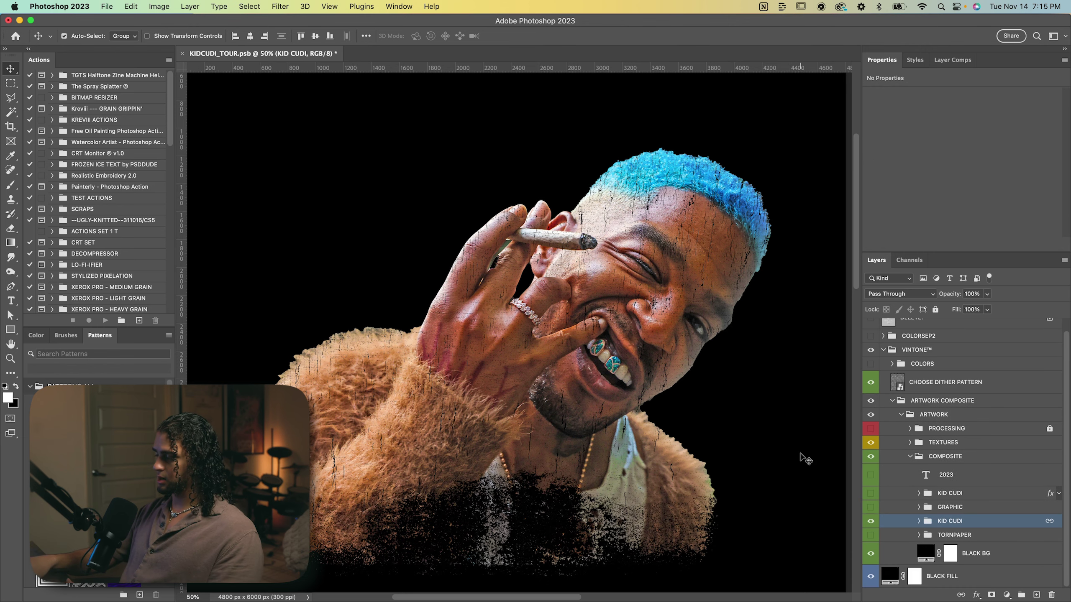
key(super+minus)
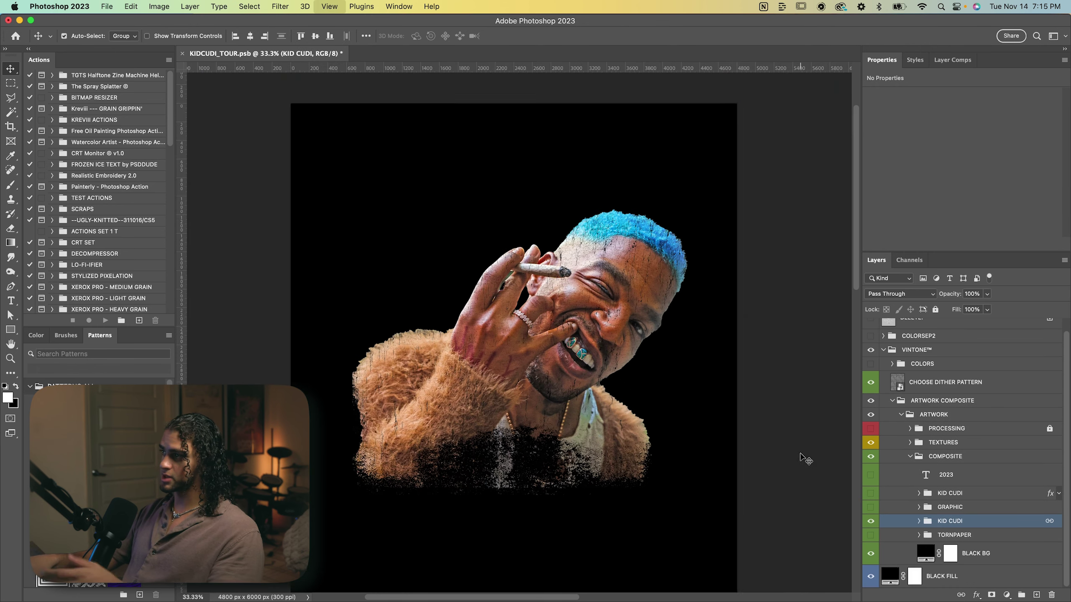
Examine the unprocessed colour portrait with its textures and rough lower edge at 33.3% and 50% zoom
key(super+plus)
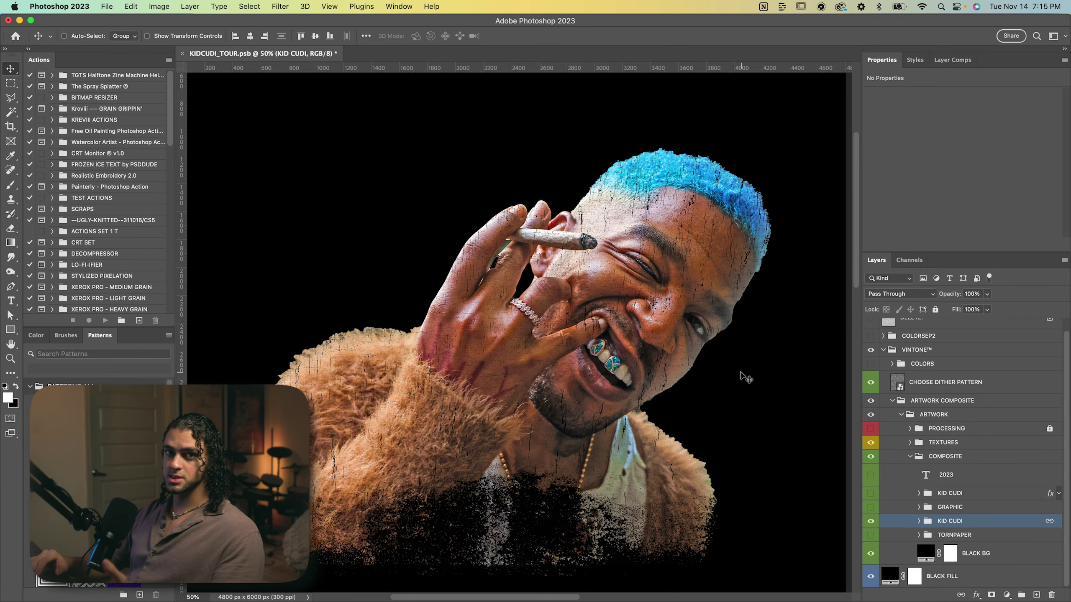
key(super+minus)
key(super+minus)
key(super+equal)
key(super+equal)
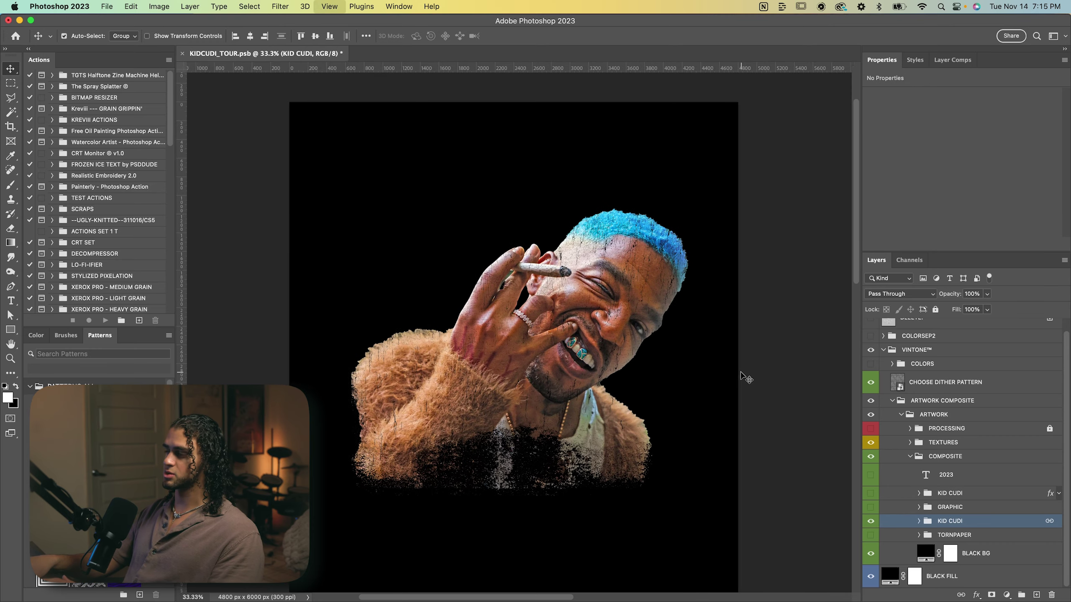
scroll(740, 372, down, 1)
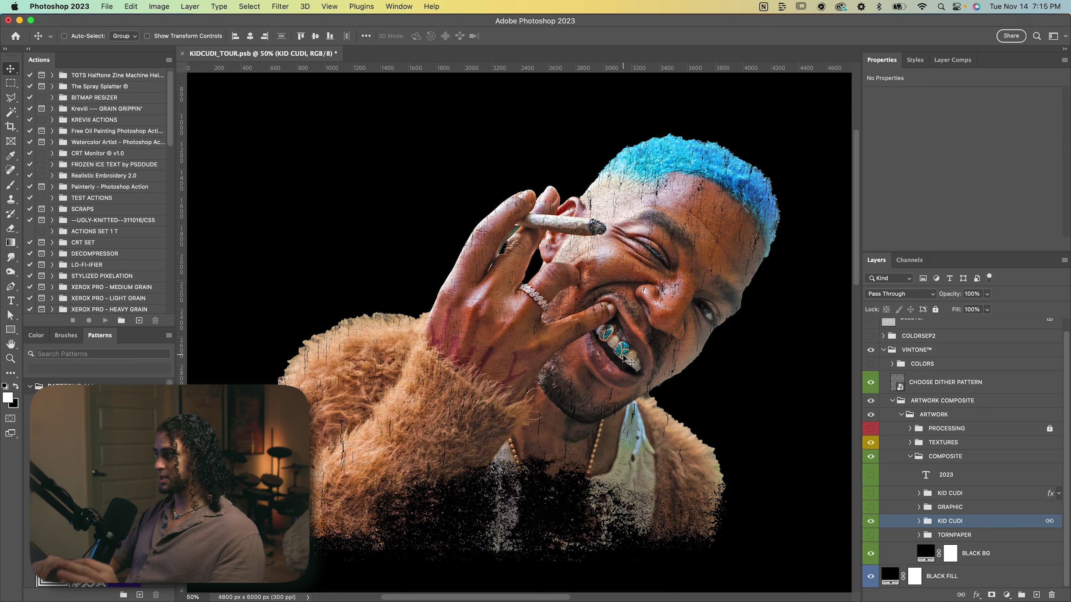
scroll(628, 361, up, 2)
scroll(628, 362, down, 1)
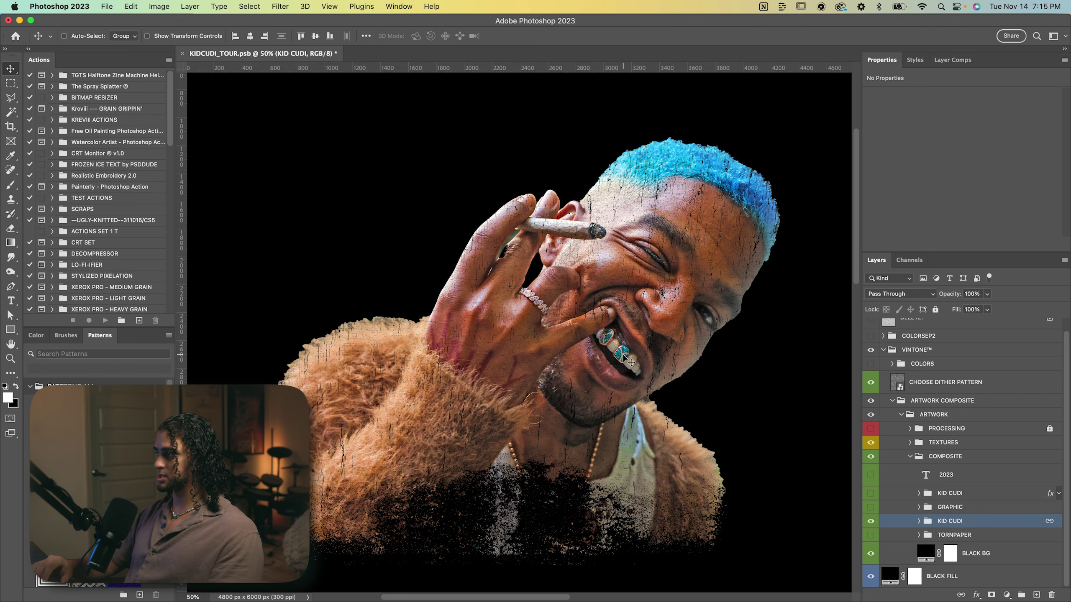
scroll(628, 362, up, 2)
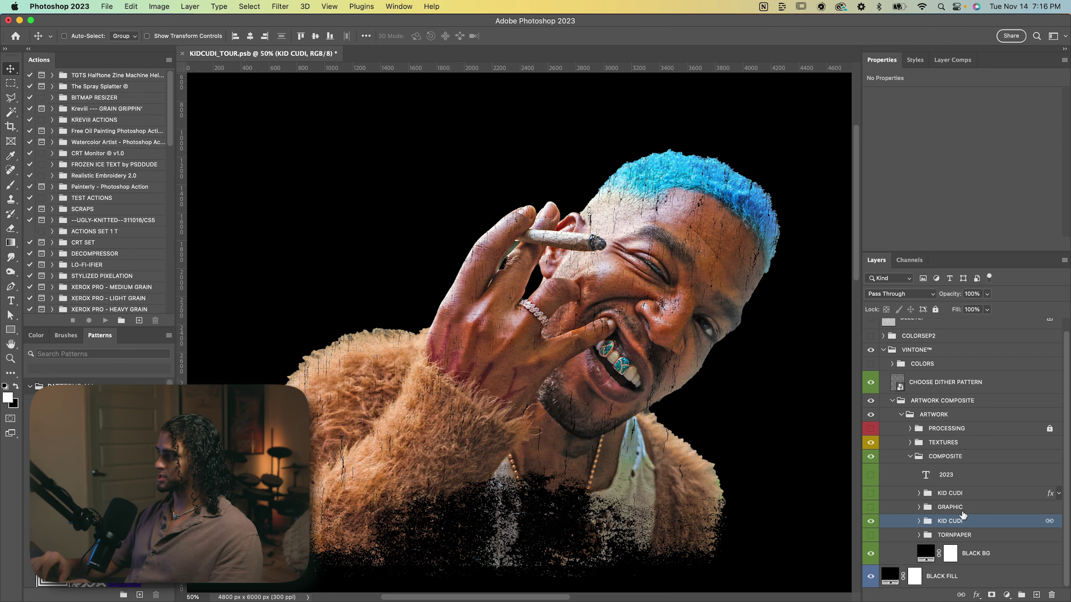
Show the TORNPAPER group behind the portrait and expand it, keeping its nested Group 11 collapsed
click(949, 535)
click(870, 536)
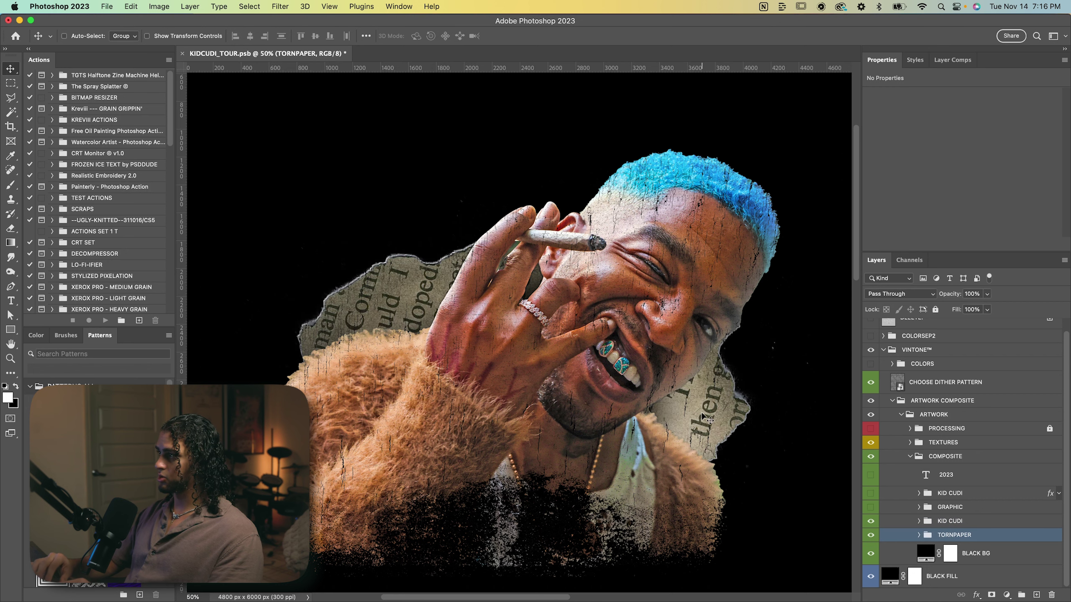
scroll(701, 412, down, 5)
click(920, 535)
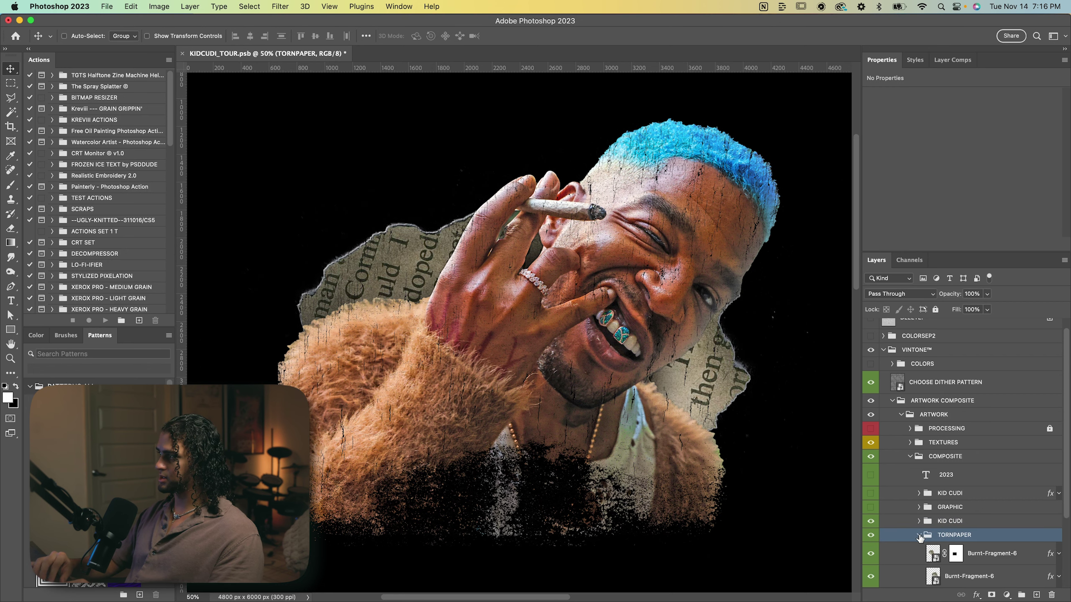
scroll(923, 536, down, 3)
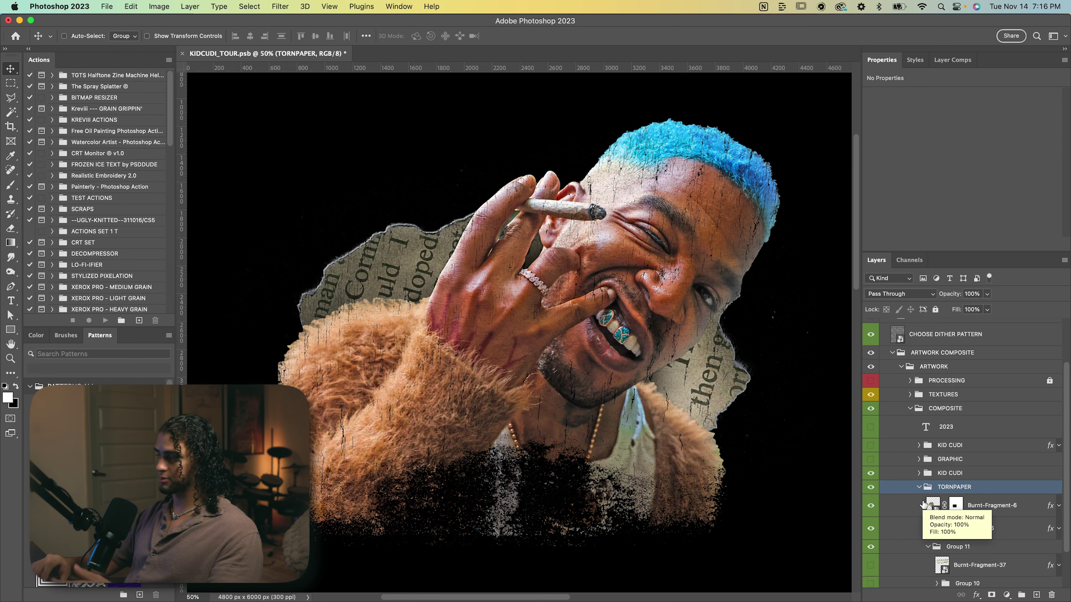
click(927, 547)
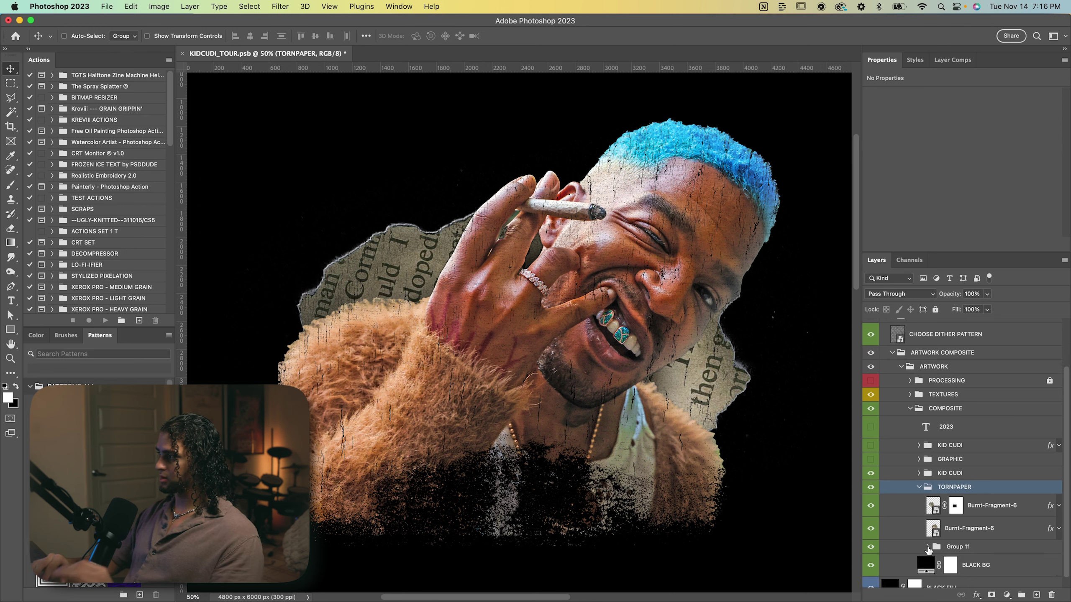
Toggle the Burnt-Fragment-6 paper layers off and on, and select the one without a mask
click(871, 529)
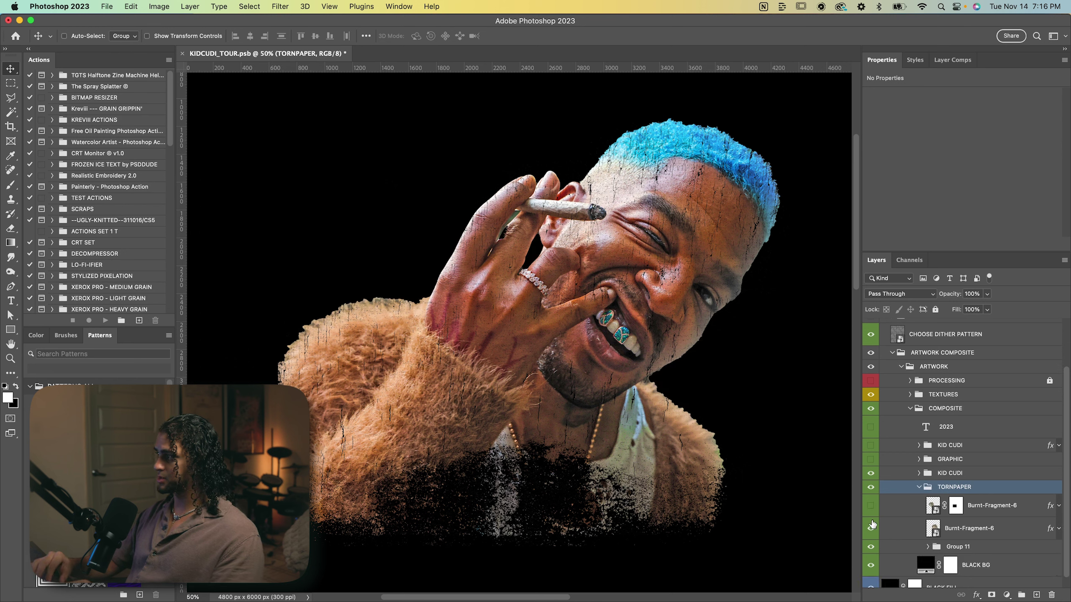
click(870, 528)
click(953, 536)
Show the PROCESSING group to apply the halftone effect to the portrait and torn paper
key(super+minus)
key(super+minus)
key(super+minus)
key(super+minus)
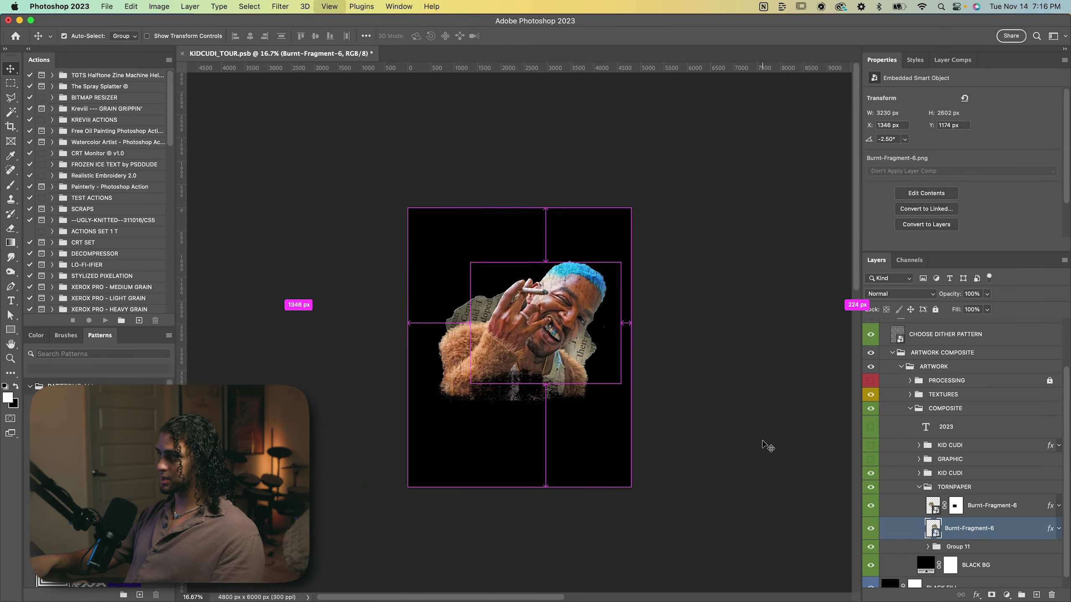
key(super+plus)
key(super+plus)
key(super+plus)
key(super+equal)
click(871, 380)
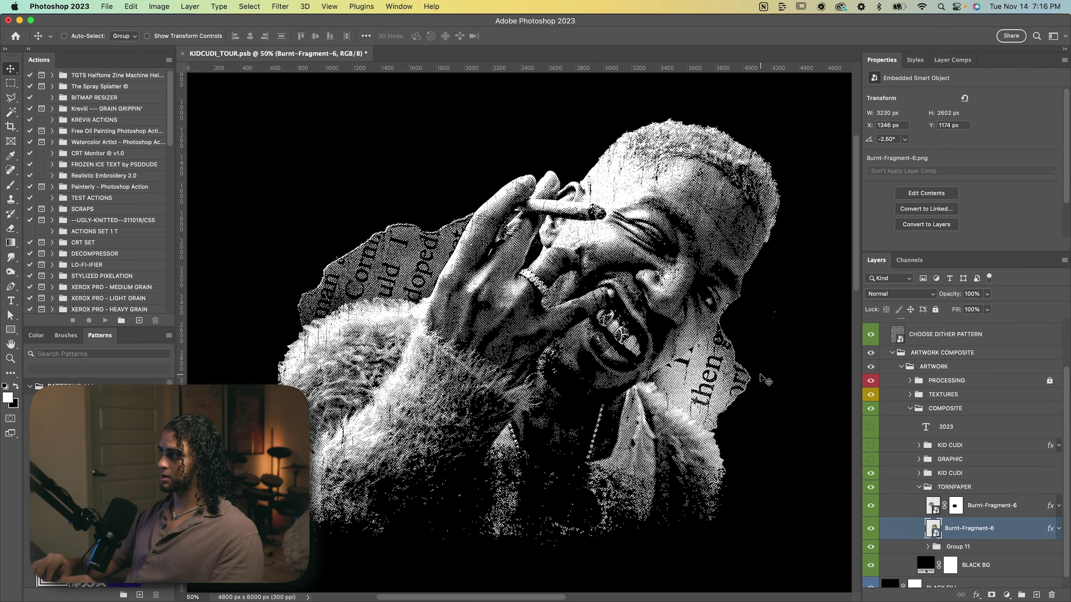
Examine how the halftoned torn paper frames the portrait at different zoom levels
key(super+minus)
key(super+equal)
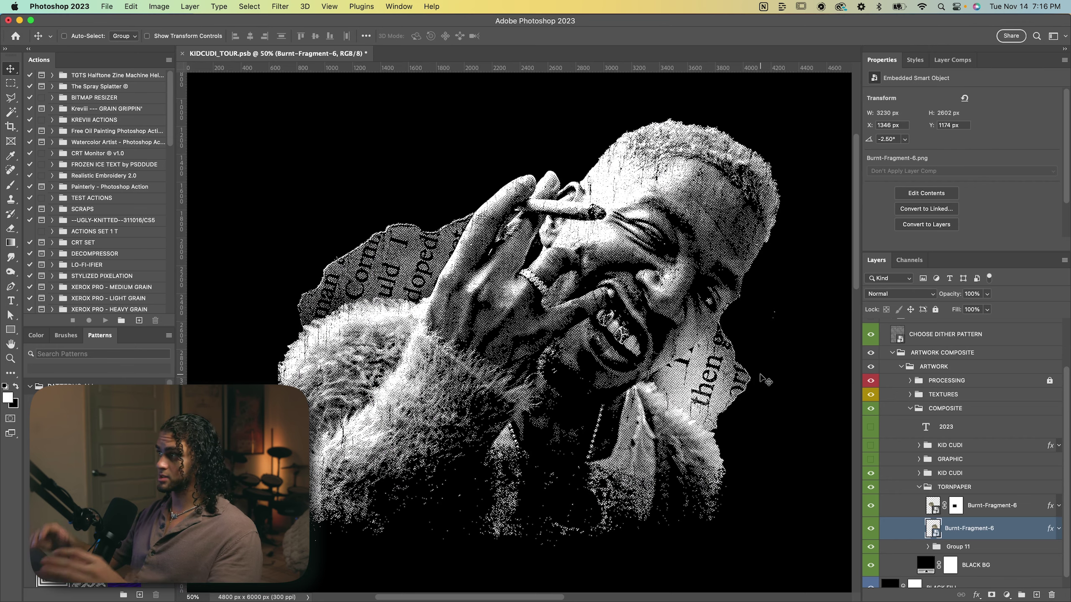
scroll(766, 381, up, 1)
key(super+minus)
key(super+minus)
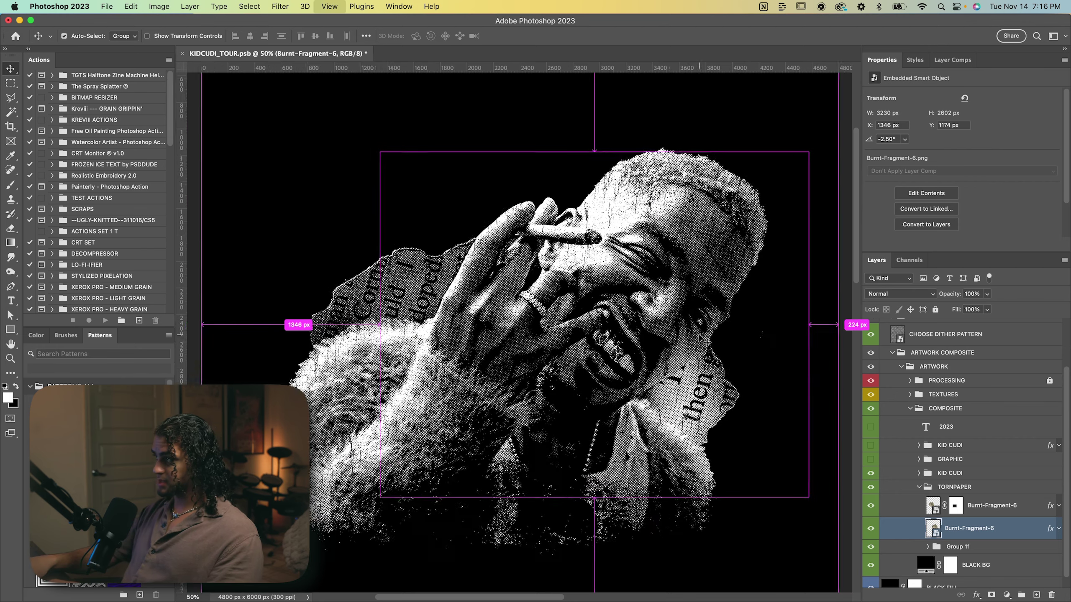
key(super+equal)
key(super+equal)
scroll(703, 340, down, 1)
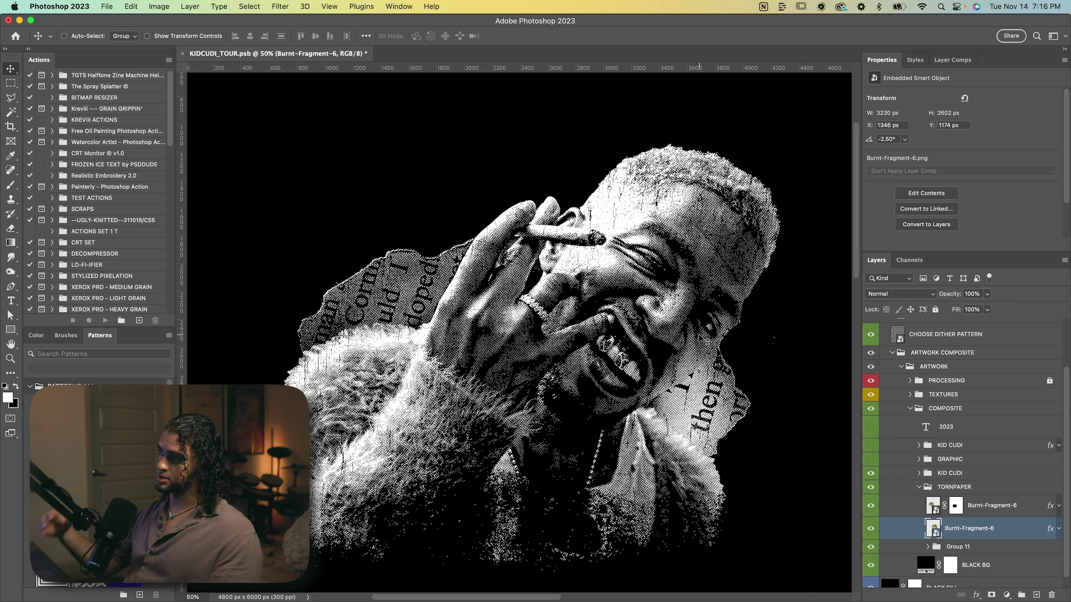
scroll(828, 312, up, 1)
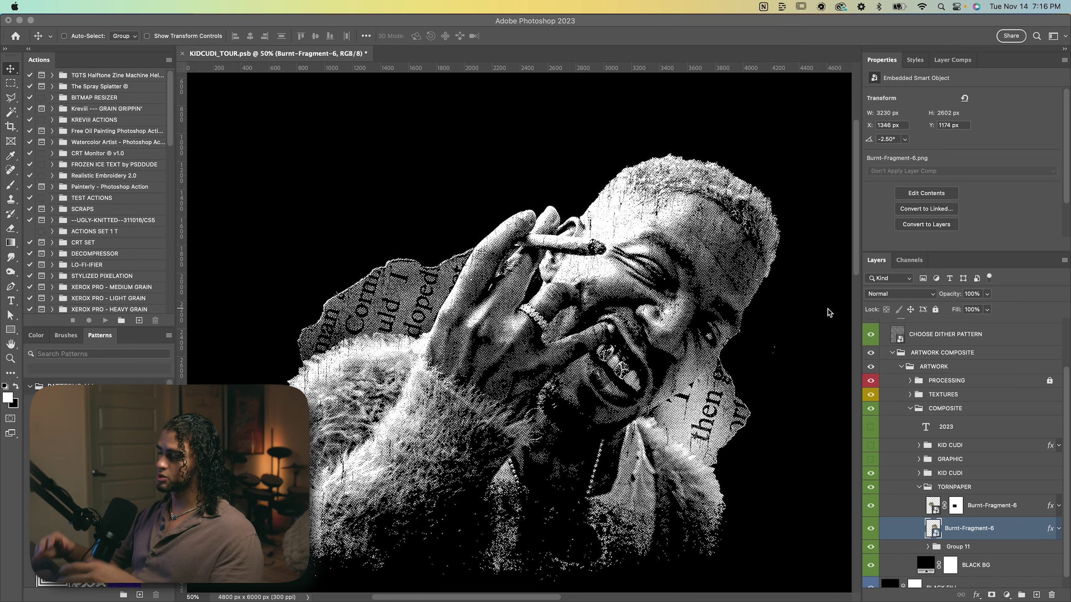
Show the Burnt-Fragment-37 layer and Group 10 inside Group 11 to display the torn city skyline behind the portrait
scroll(828, 312, down, 1)
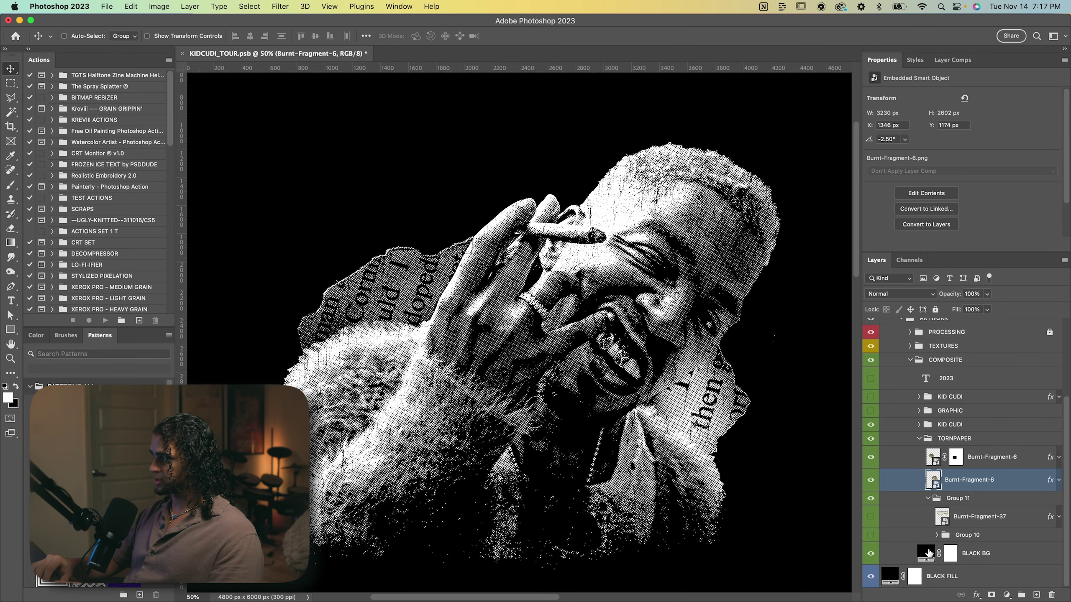
click(871, 518)
click(871, 535)
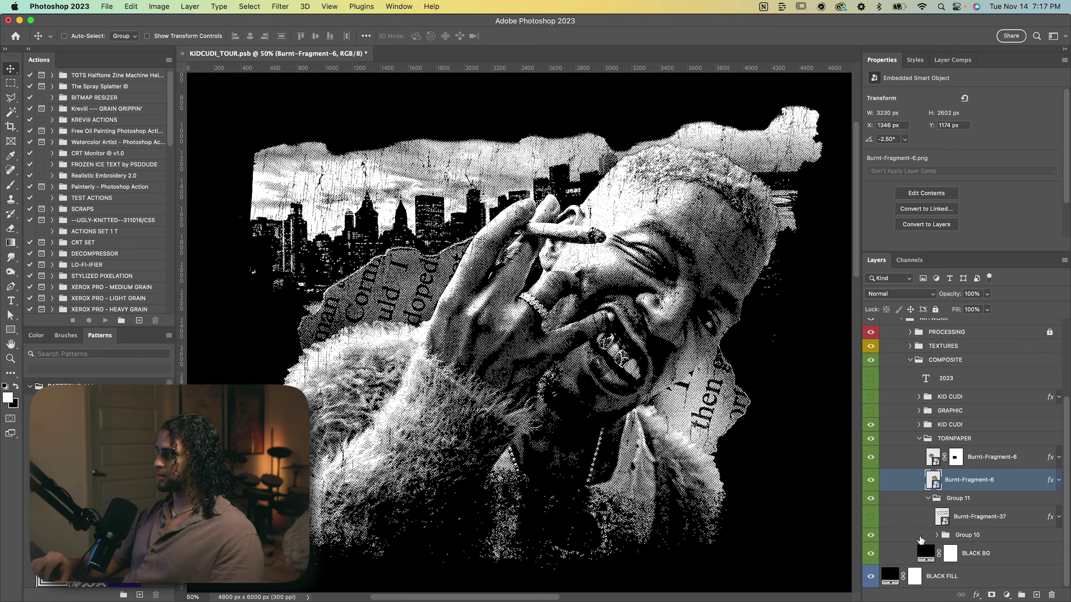
click(894, 535)
scroll(680, 428, up, 1)
key(super+minus)
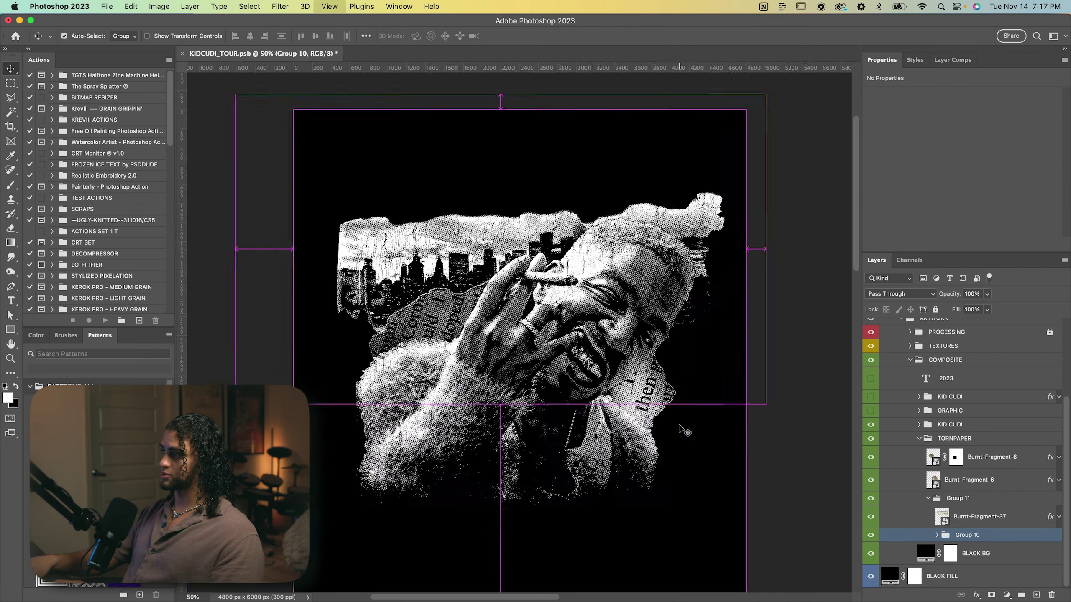
key(super+plus)
scroll(652, 395, up, 3)
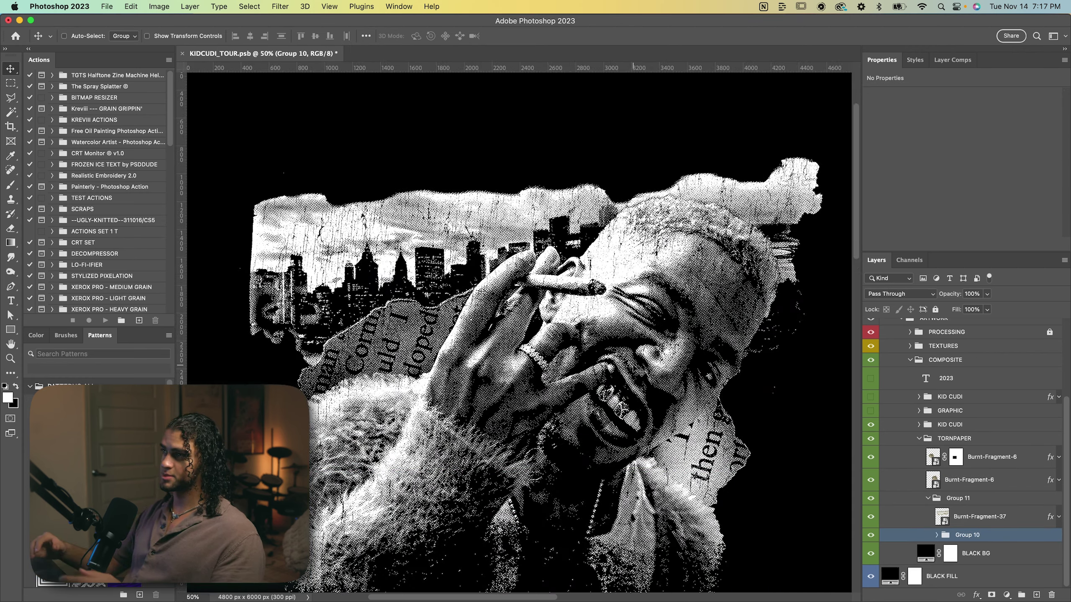
scroll(528, 269, up, 3)
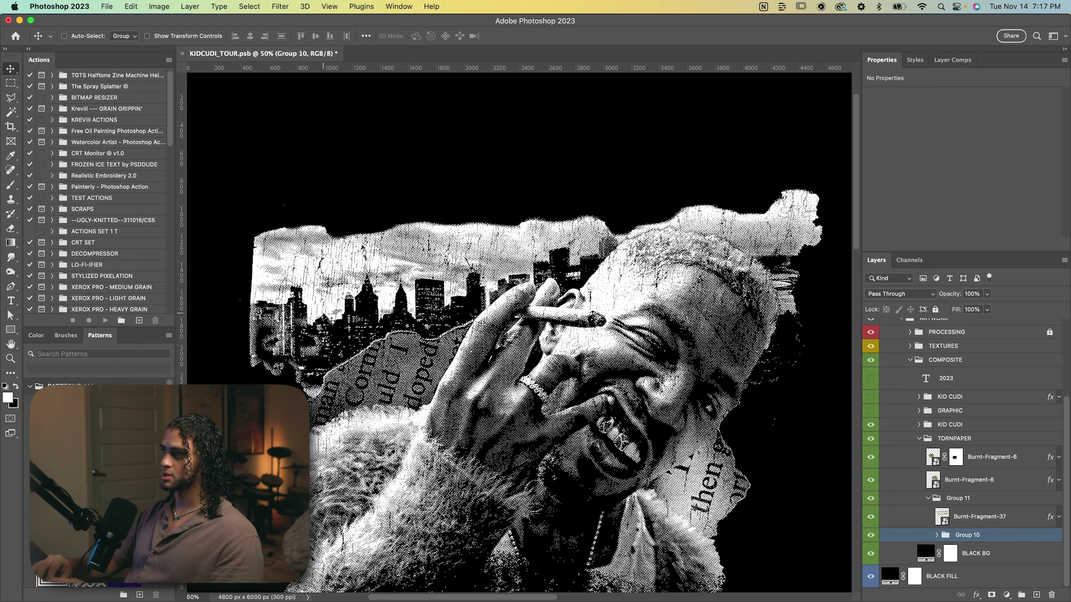
scroll(464, 312, down, 3)
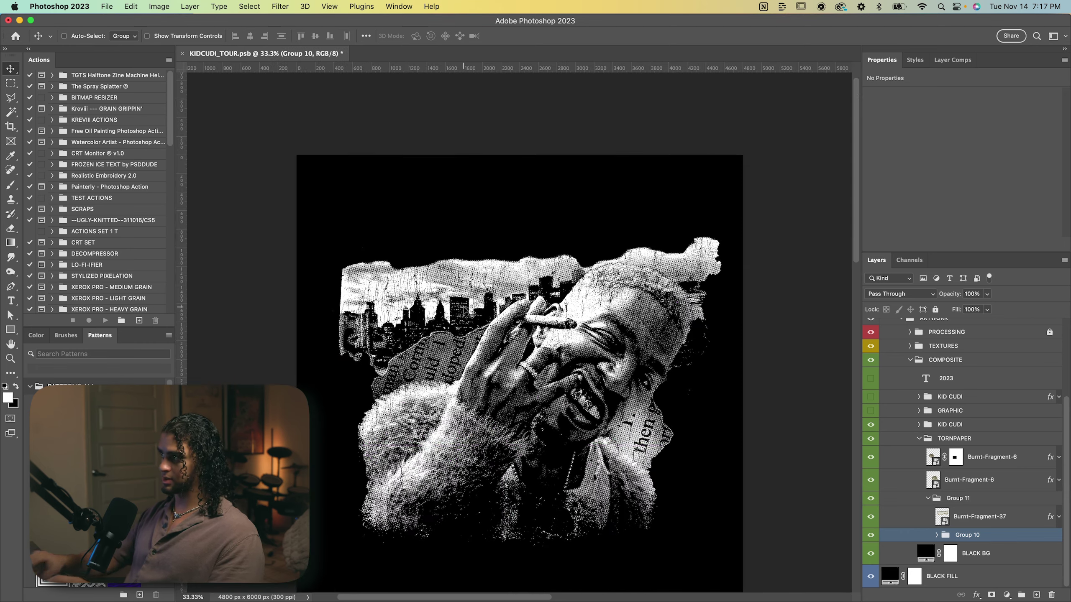
scroll(464, 311, down, 1)
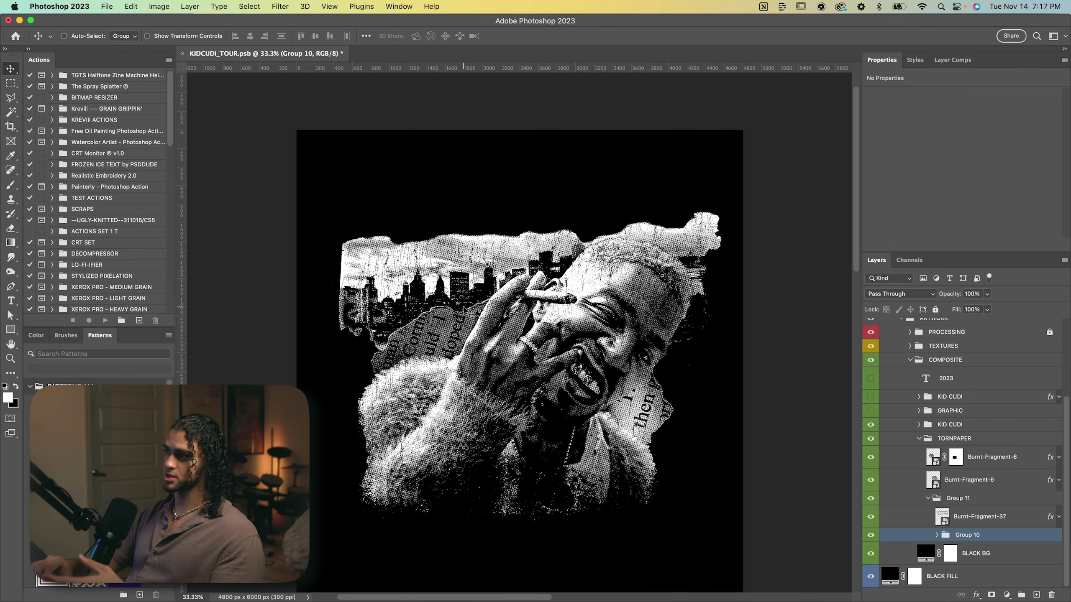
Collapse and hide Group 11 to remove the skyline, and collapse the TORNPAPER group
click(928, 498)
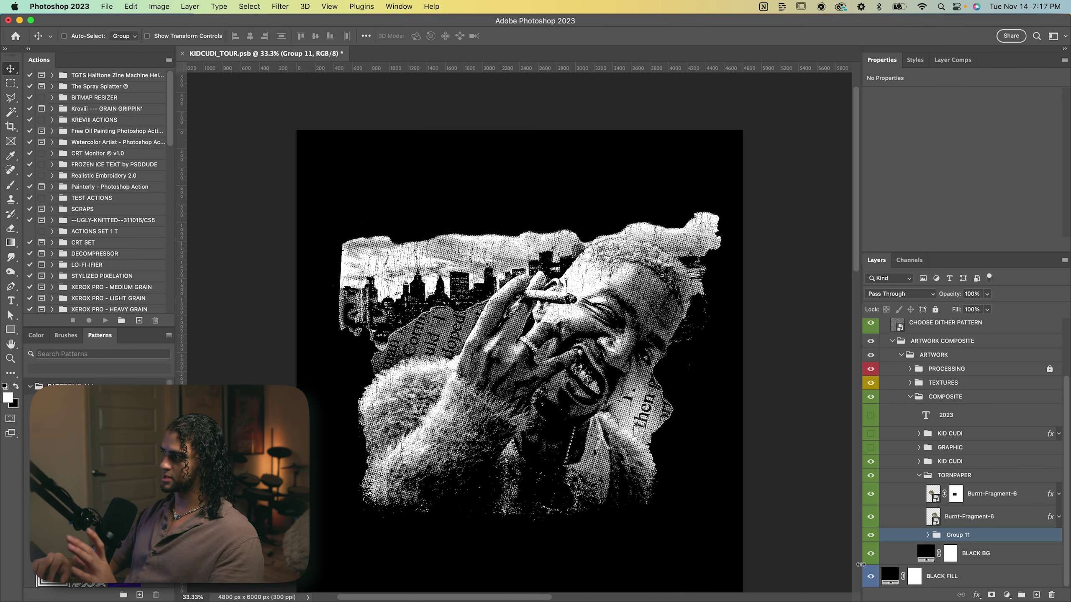
click(872, 536)
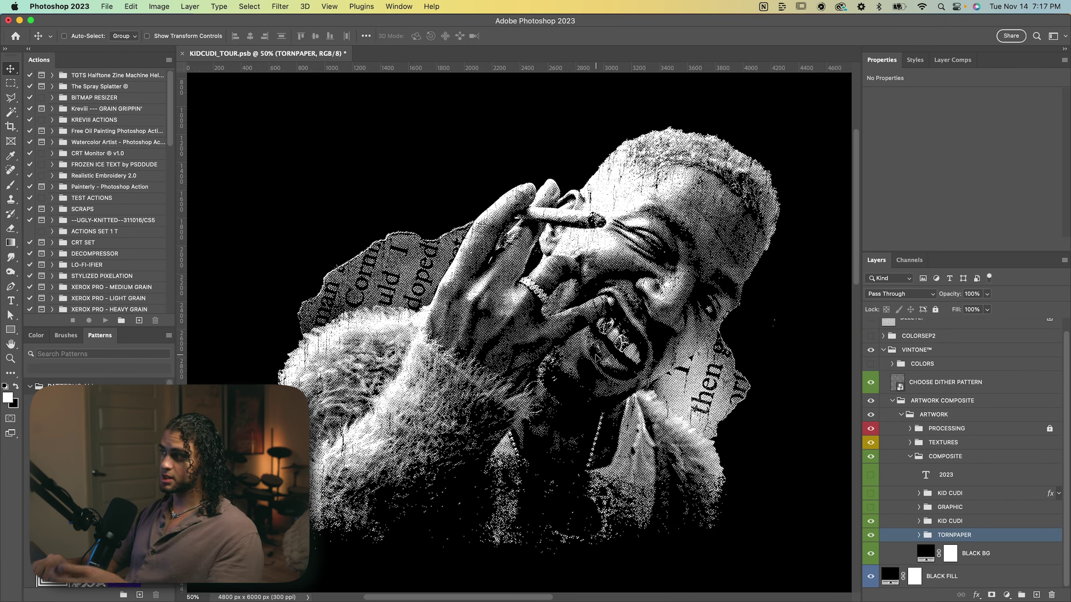
scroll(595, 356, up, 3)
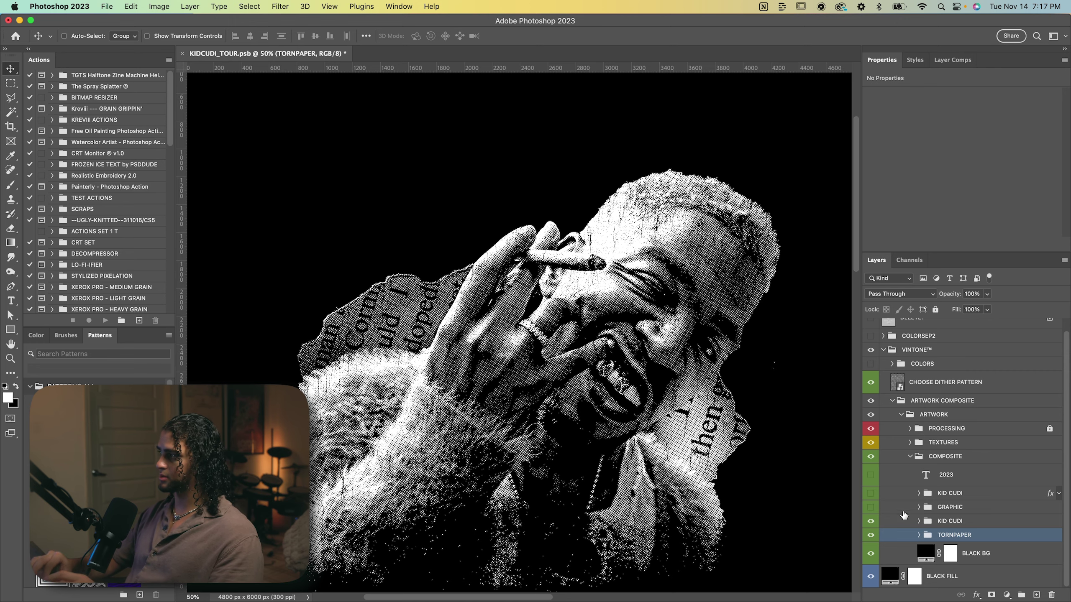
Inspect the torn paper's halftone dots and the portrait's hand at 100% zoom, and return to the overall composition
scroll(586, 418, left, 4)
key(ctrl+plus)
key(ctrl+plus)
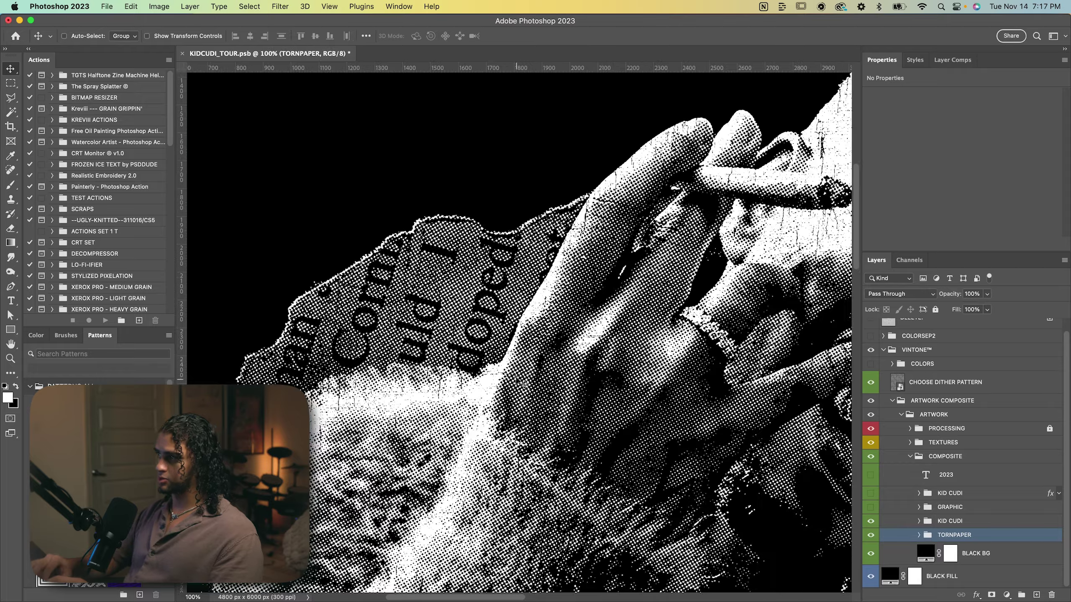
key(ctrl+0)
key(ctrl+plus)
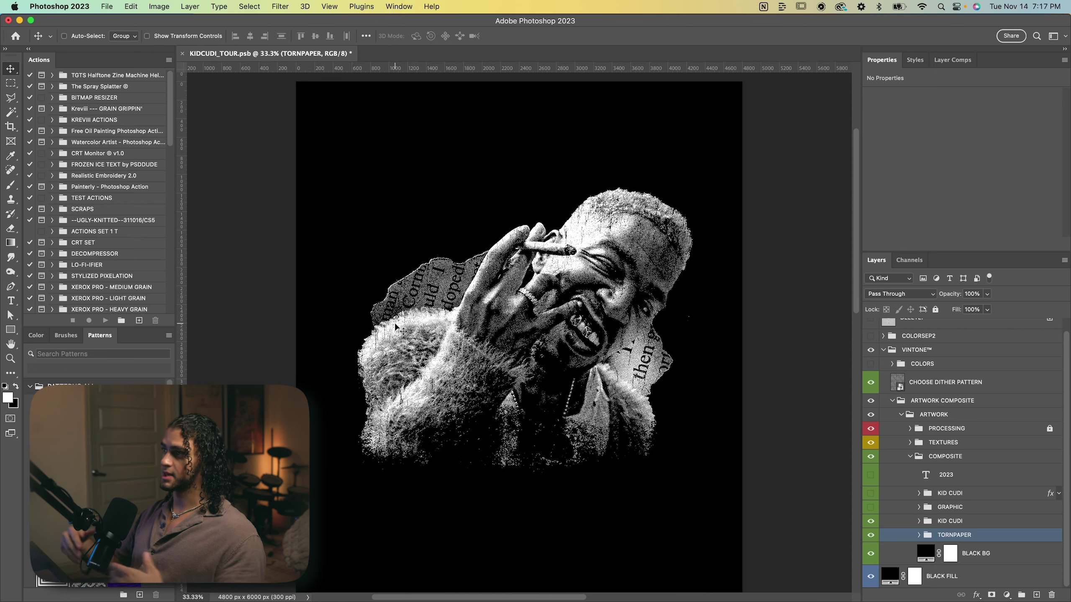
Expand the portrait's KID CUDI group and toggle Layer 6 in Group 1 to check its contribution, and collapse the group
click(919, 521)
click(926, 523)
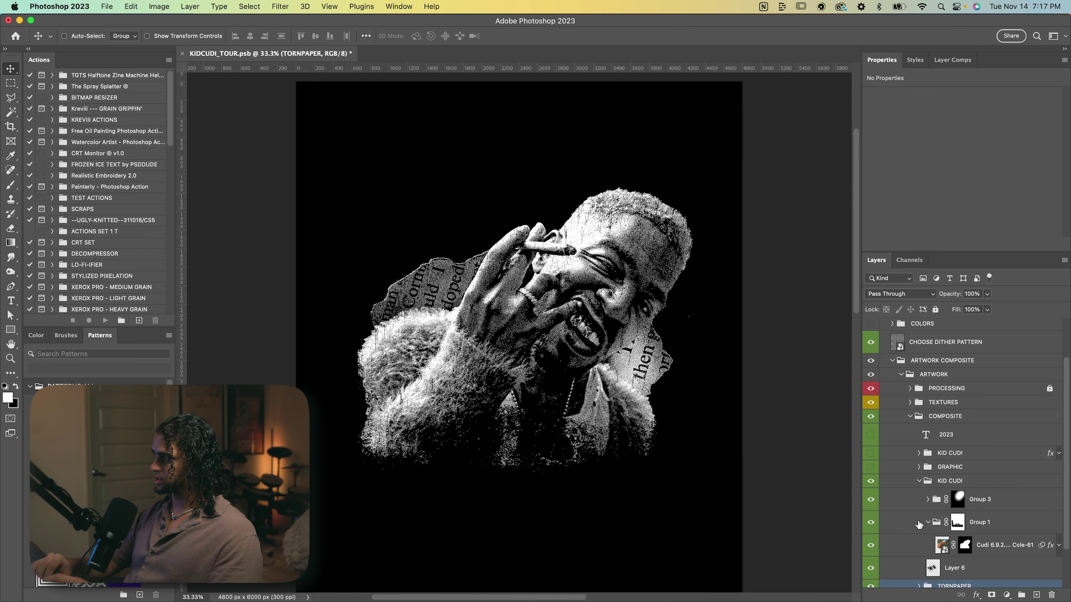
scroll(925, 525, down, 2)
click(925, 524)
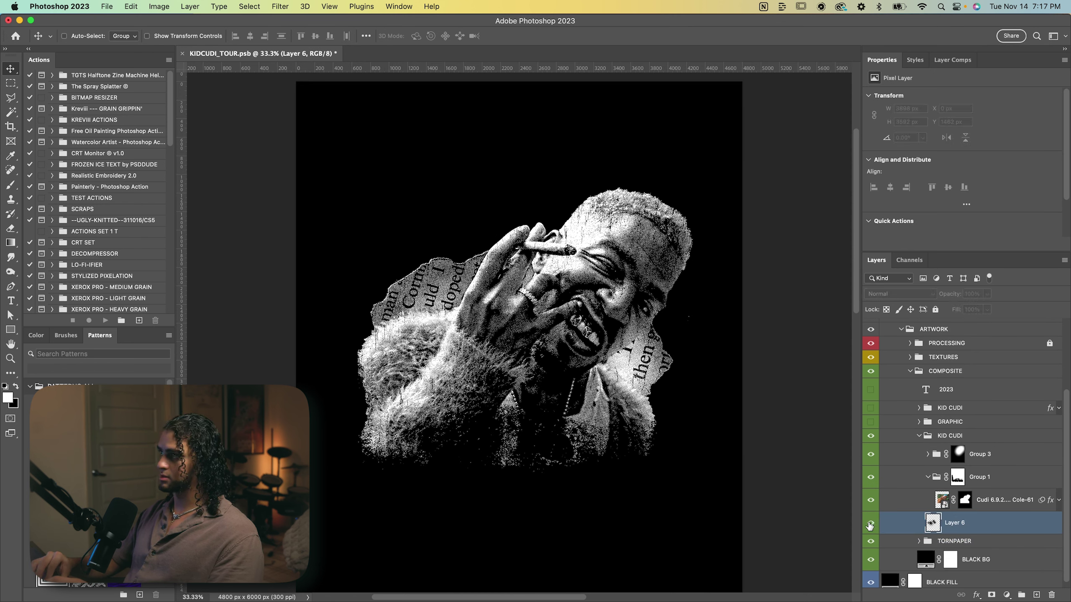
click(870, 525)
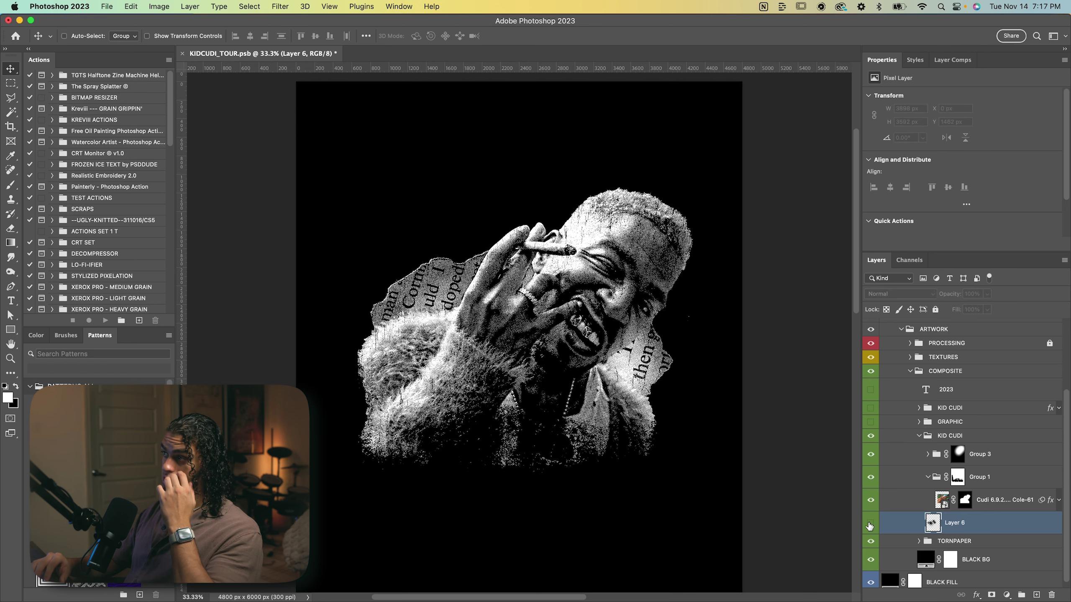
click(870, 525)
click(919, 436)
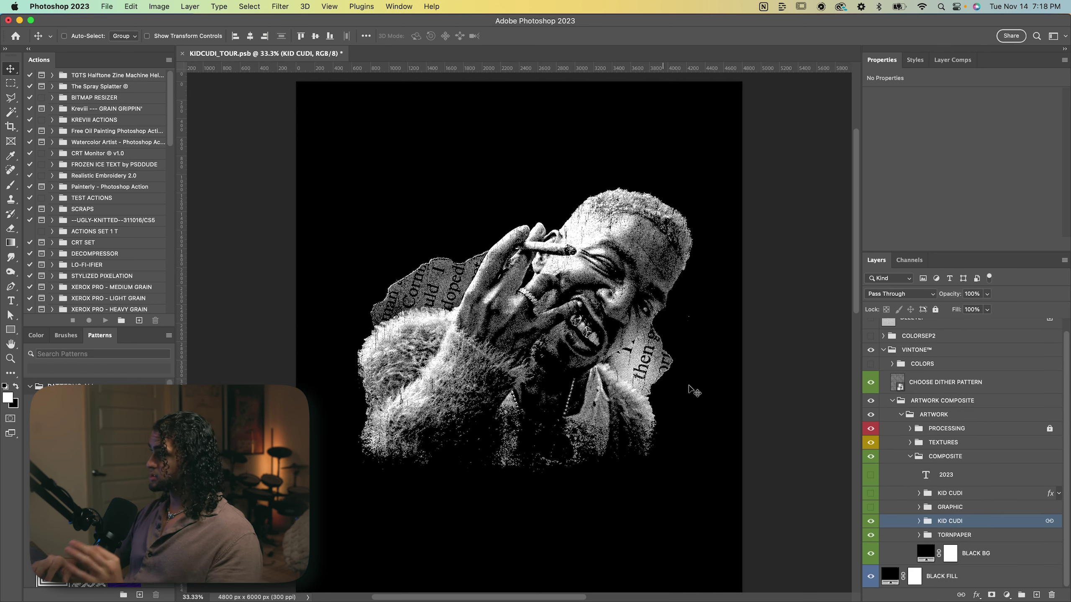
Show the GRAPHIC group over the portrait and expand it to list its sub-layers
click(931, 507)
click(871, 507)
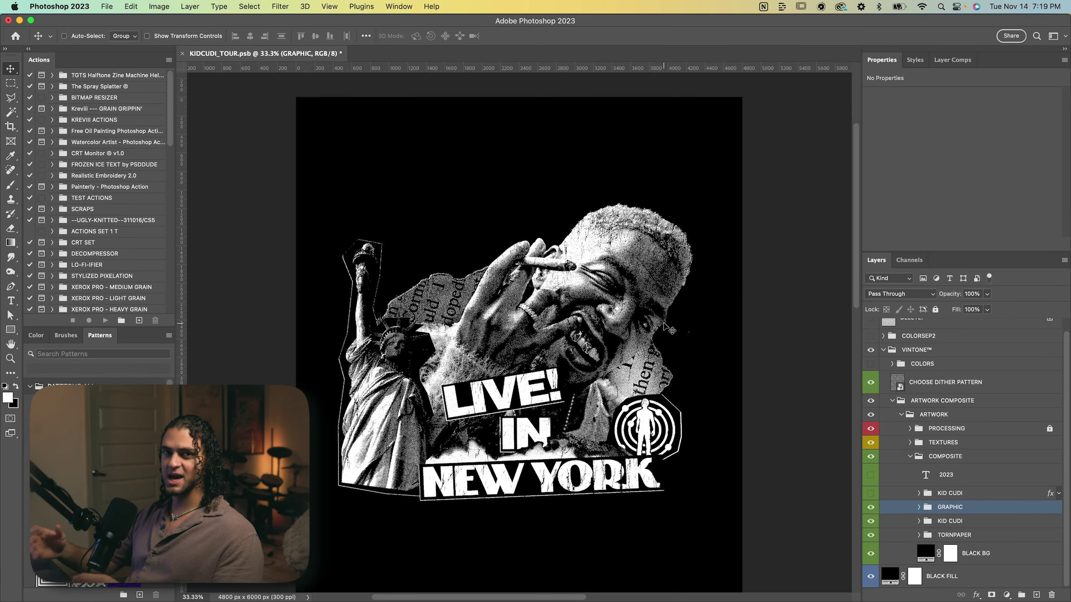
scroll(666, 328, down, 2)
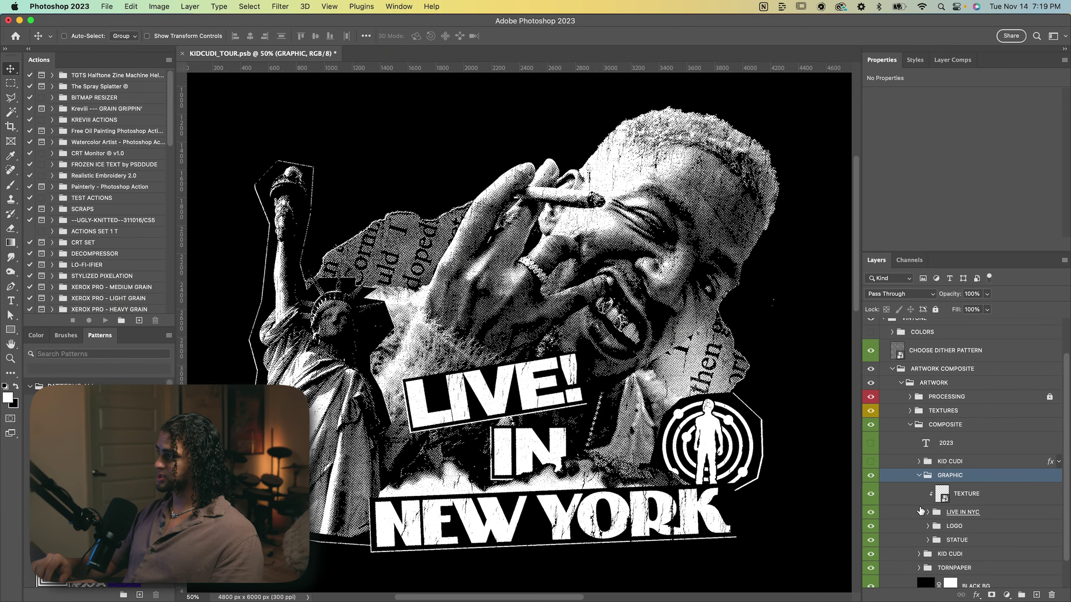
Hide the TEXTURE, LIVE IN NYC, LOGO and STATUE layers inside GRAPHIC, keeping the KID CUDI portrait group visible
click(872, 553)
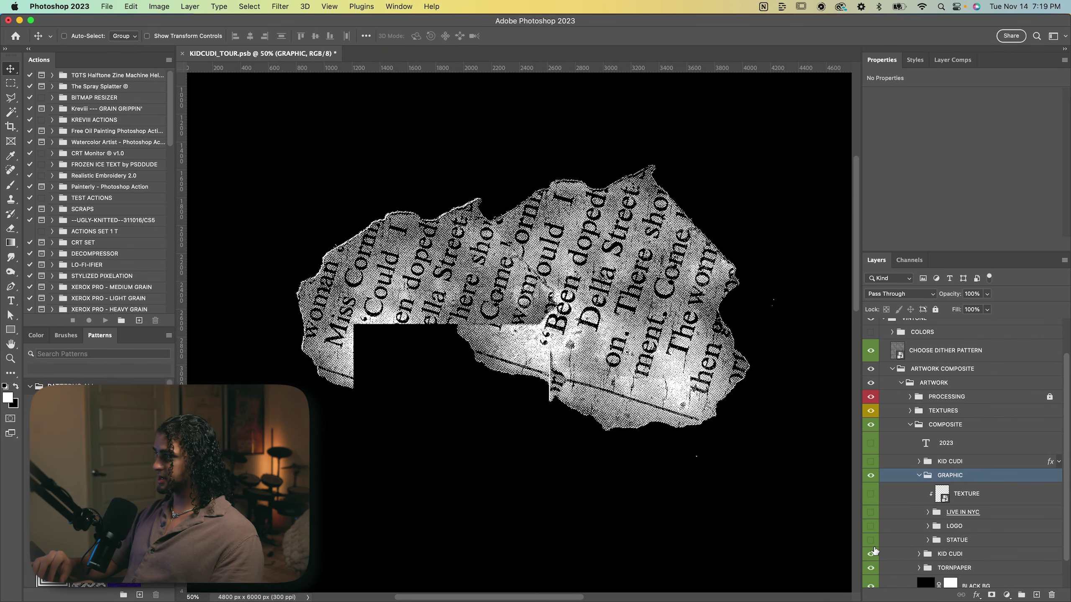
drag(871, 540, 872, 495)
click(872, 553)
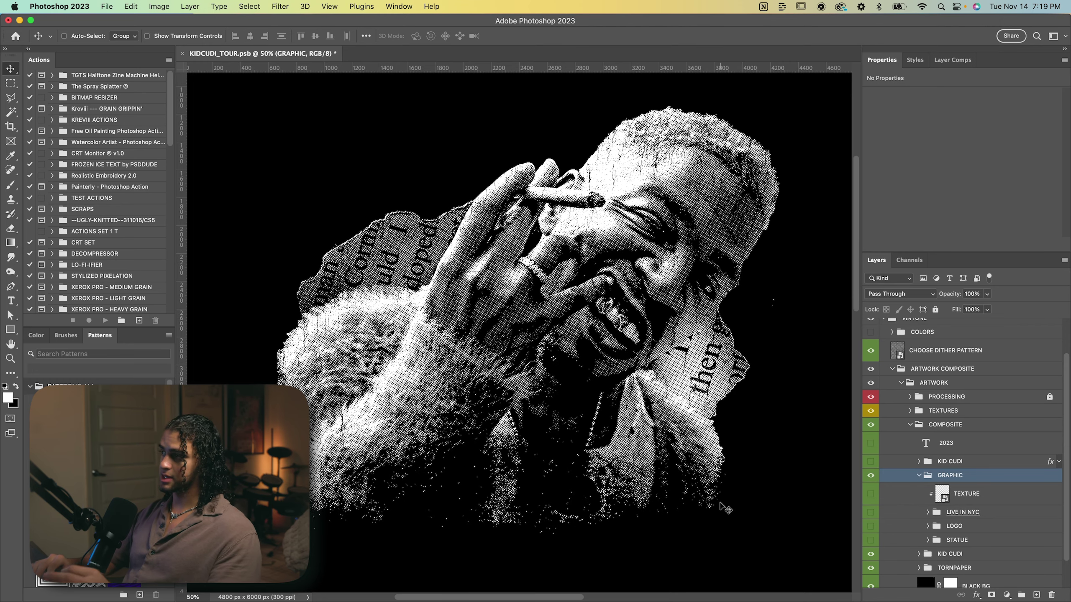
scroll(724, 509, up, 3)
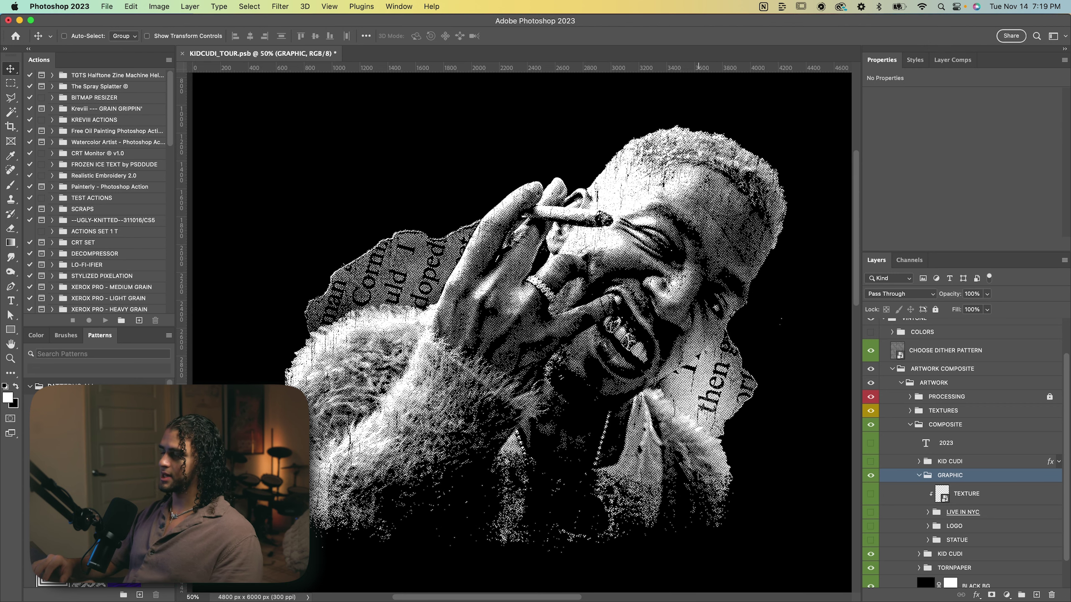
scroll(699, 473, down, 1)
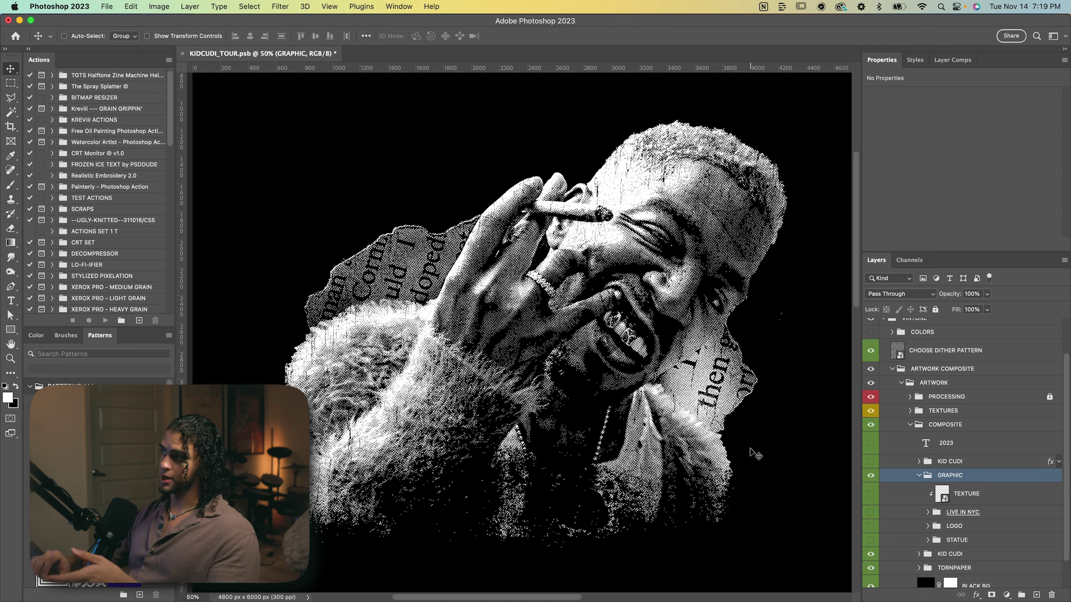
Show the LIVE IN NYC and STATUE groups and select STATUE to present the lettering and statue over the portrait
click(870, 513)
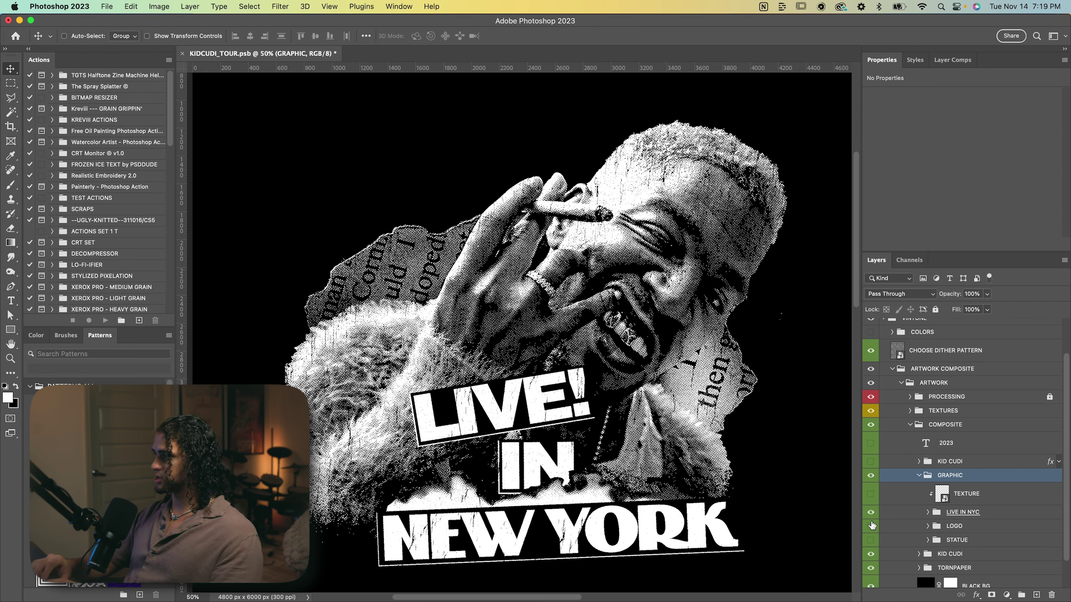
click(871, 540)
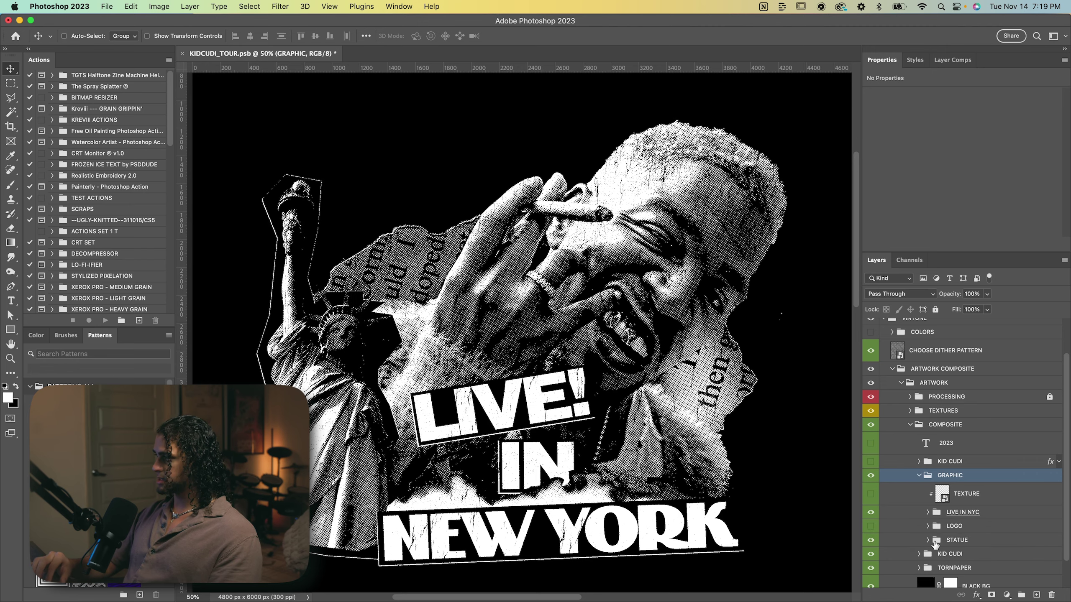
click(940, 541)
scroll(691, 325, up, 1)
key(super+minus)
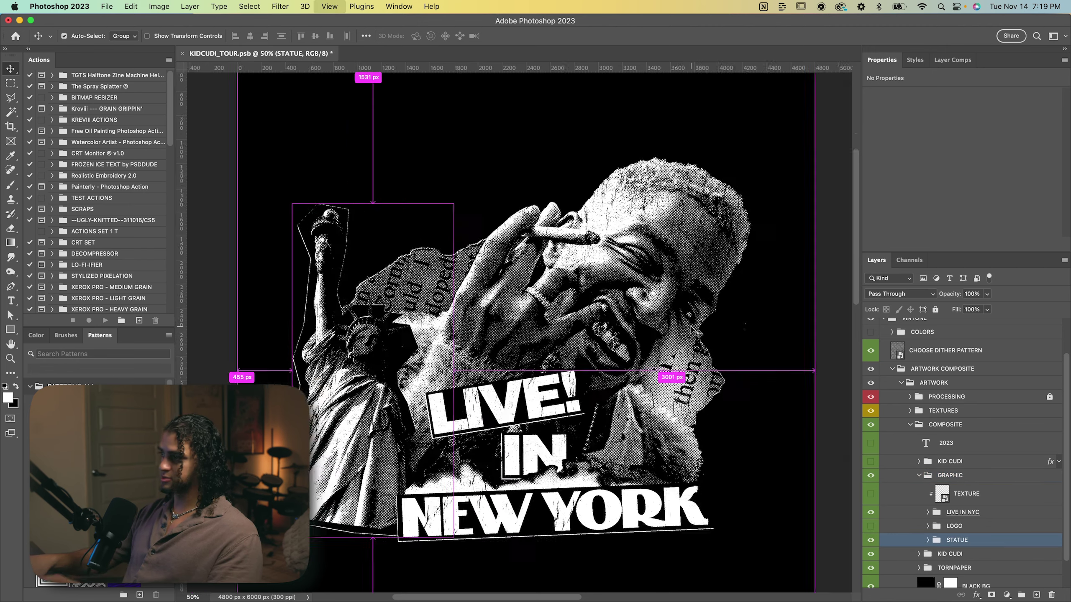
key(super+equal)
scroll(538, 333, down, 1)
scroll(541, 336, down, 1)
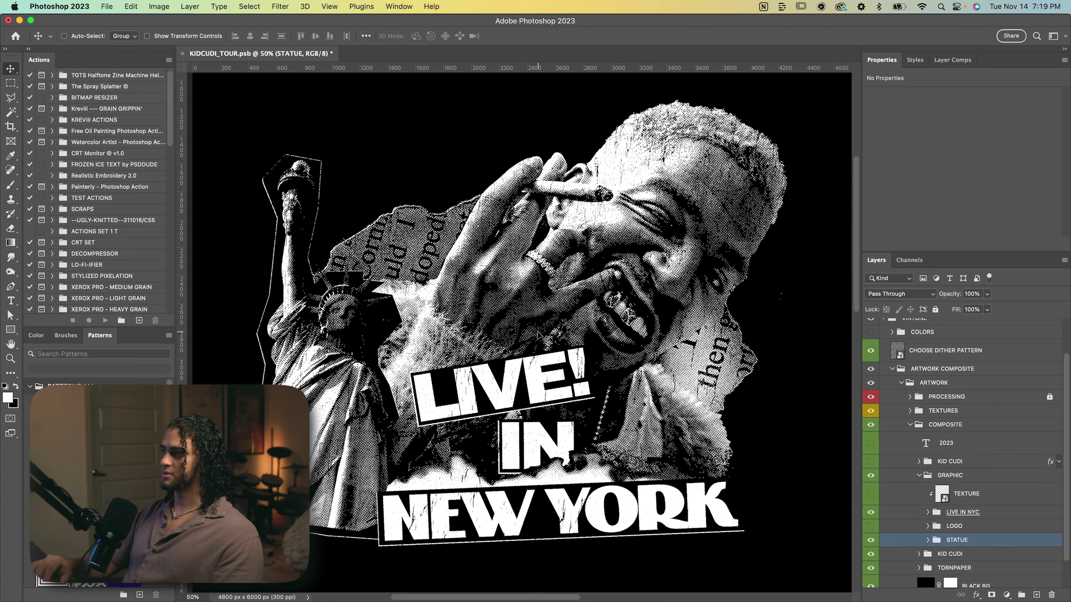
Expand the STATUE group and hide Layer 8 to examine the statue without its black cutout backing and outline
click(927, 541)
scroll(919, 538, down, 3)
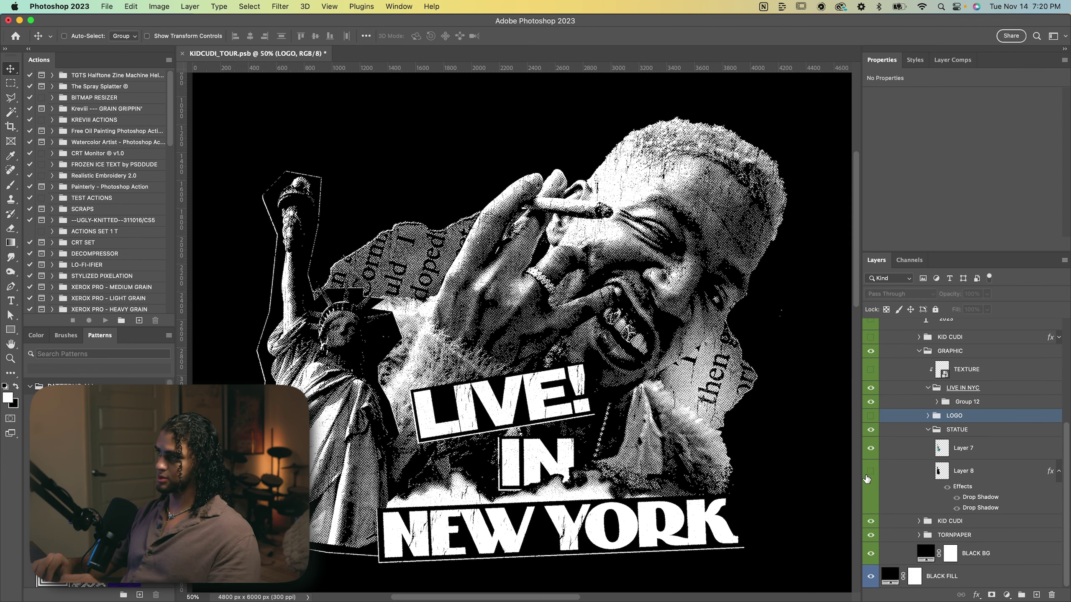
click(866, 479)
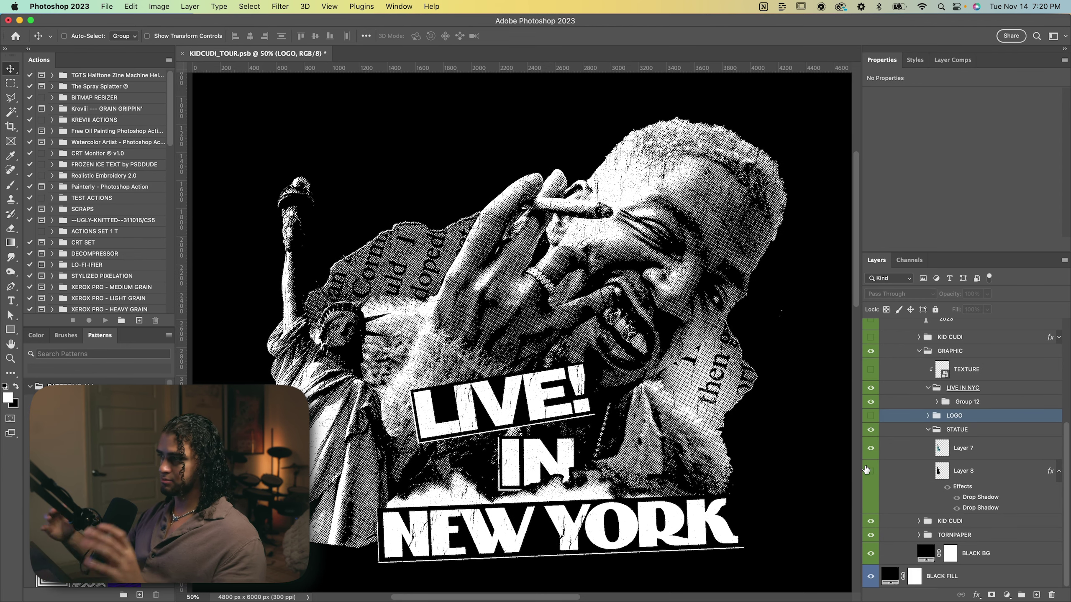
scroll(868, 470, up, 1)
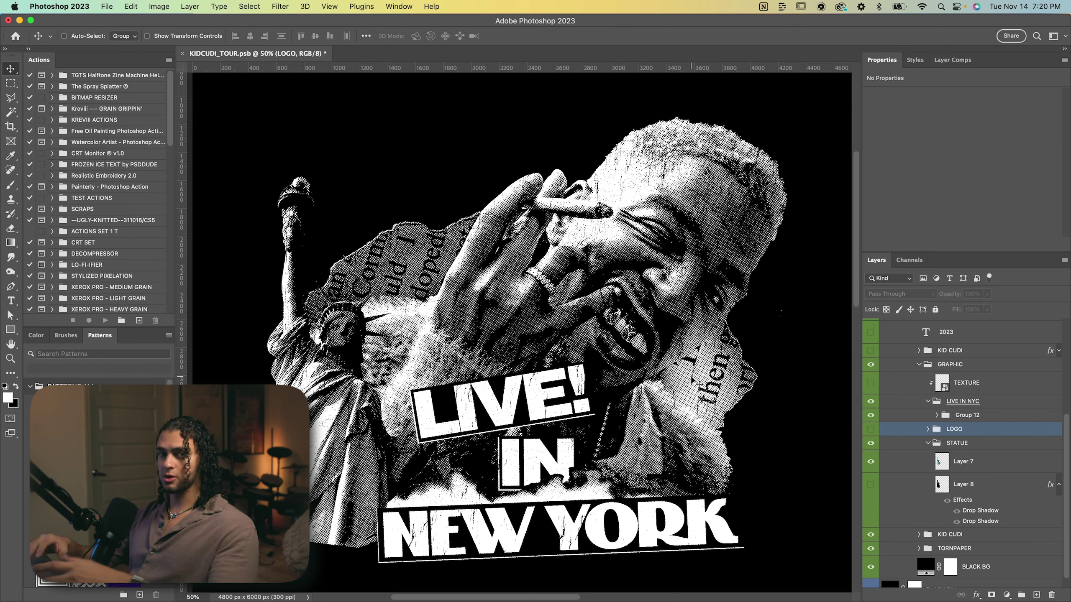
scroll(746, 397, down, 1)
key(super)
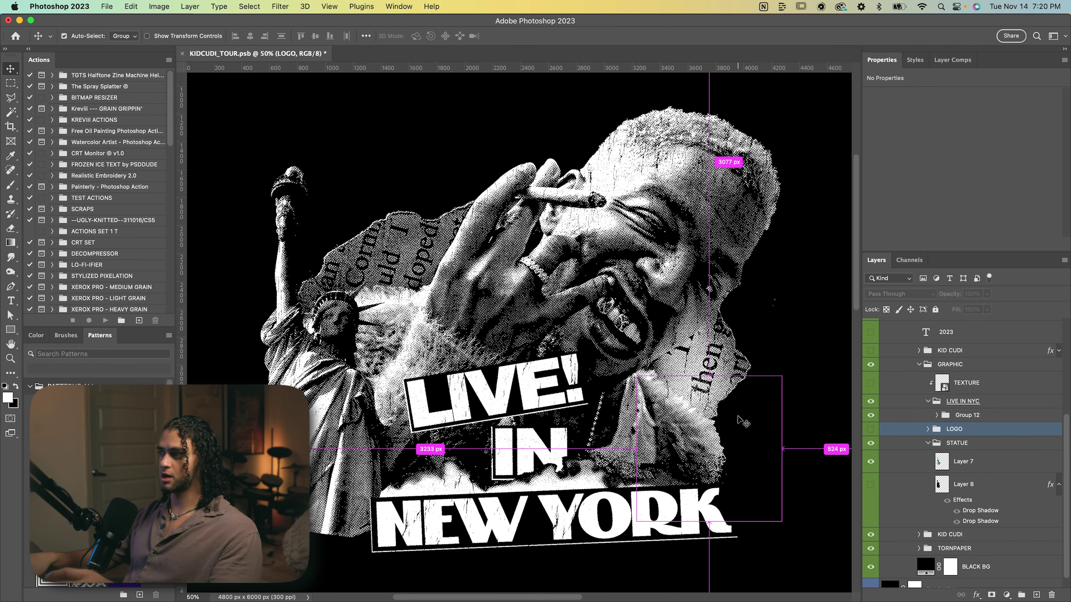
scroll(744, 422, up, 1)
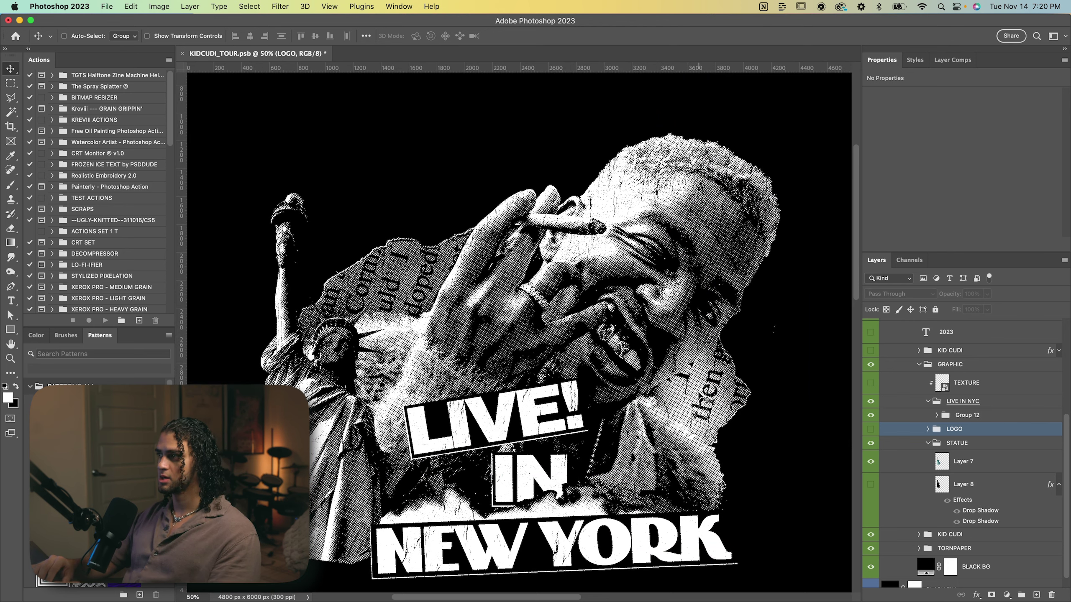
scroll(520, 337, down, 1)
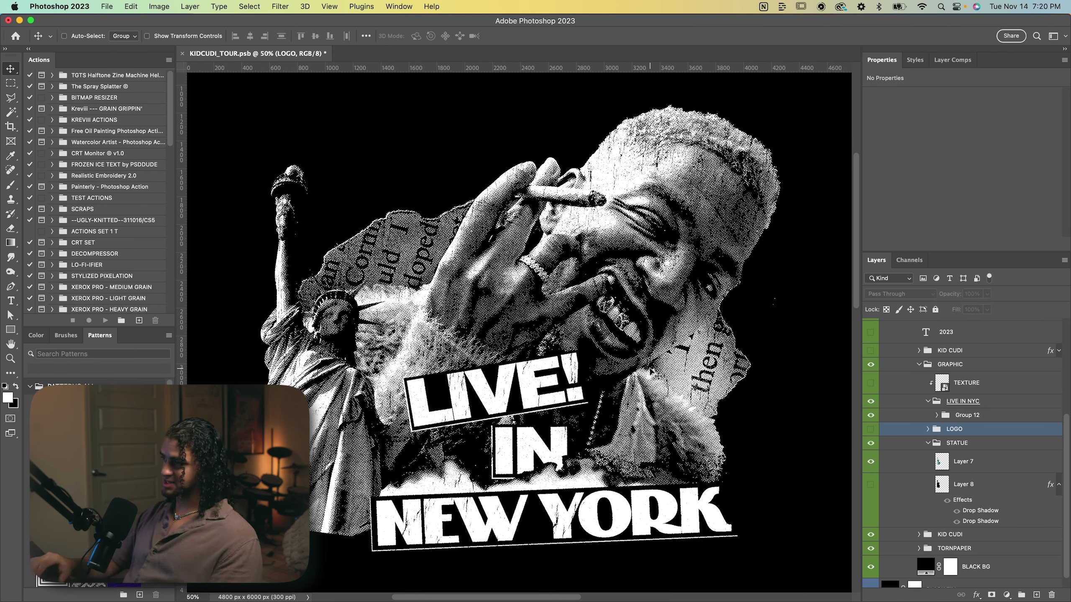
scroll(529, 314, up, 2)
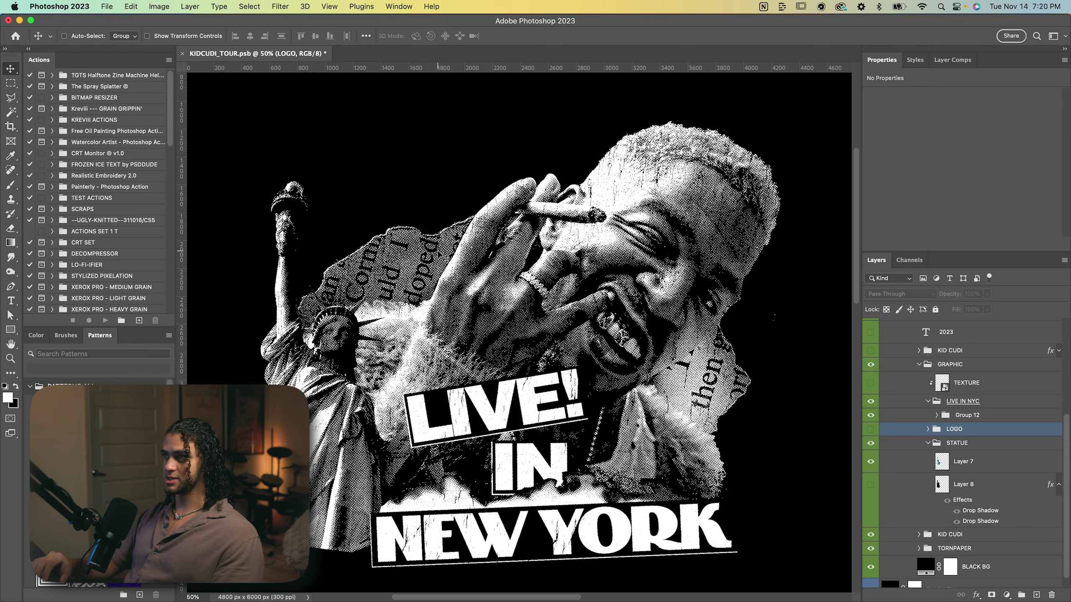
key(l)
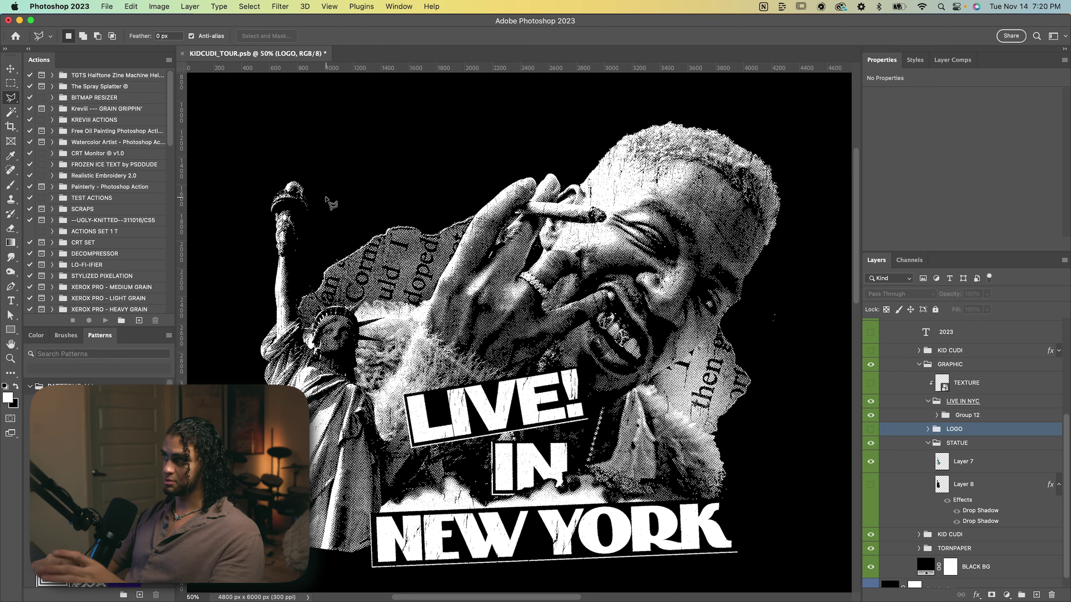
click(317, 184)
click(316, 267)
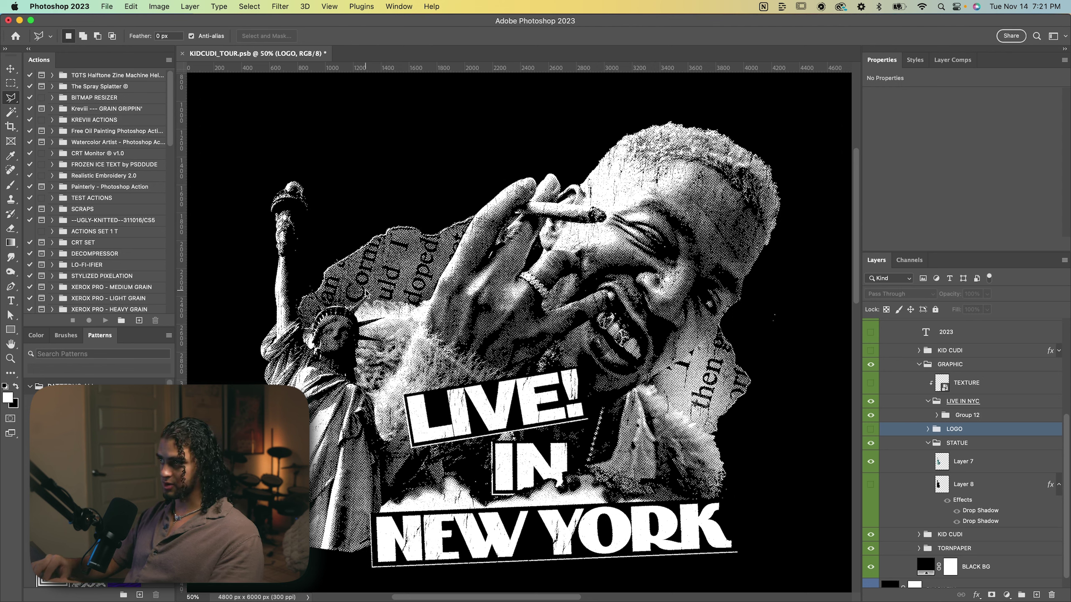
key(Escape)
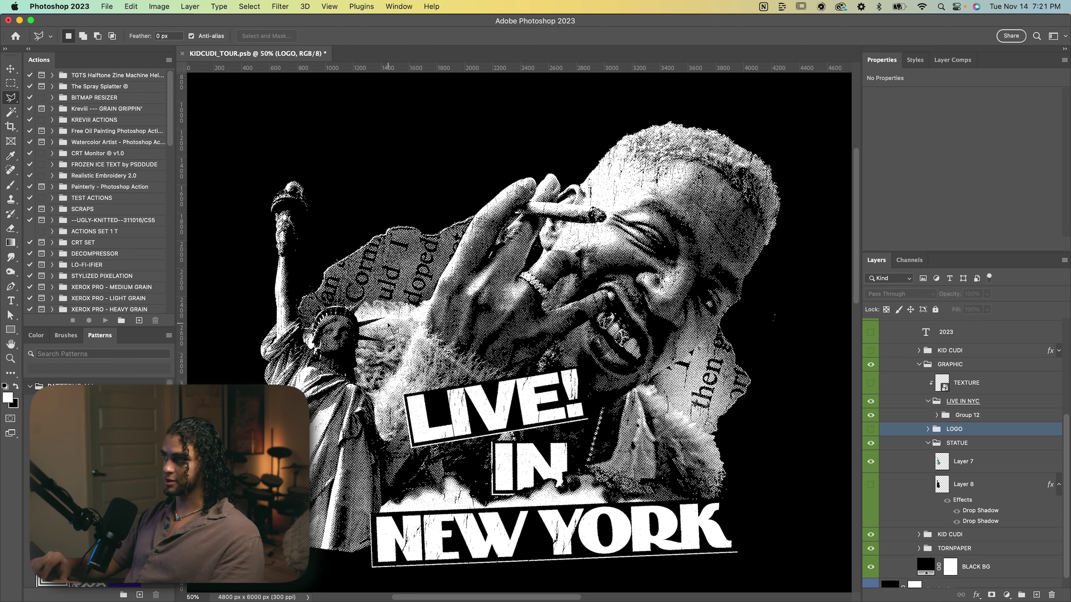
click(388, 317)
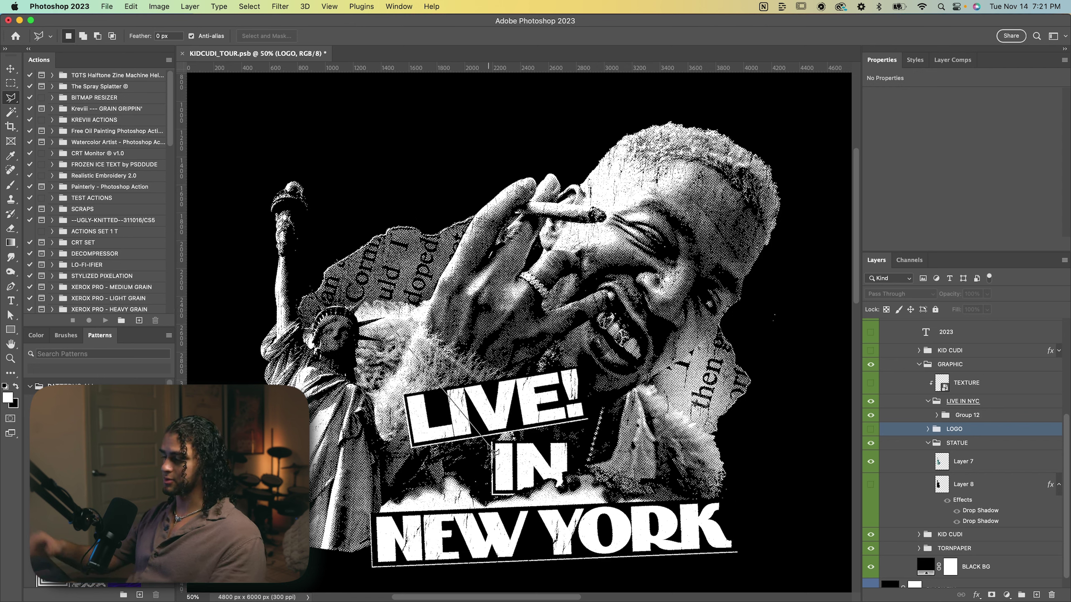
key(Escape)
key(m)
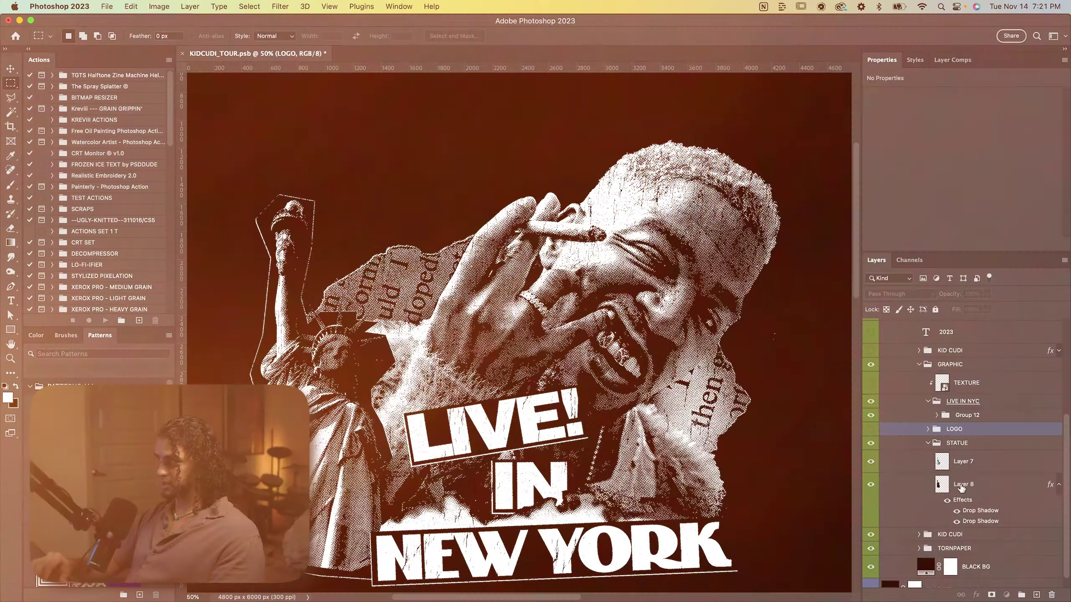
Select the visible Layer 8 in the STATUE group and examine the angular cutout outline around the statue
click(962, 485)
key(v)
scroll(664, 398, down, 1)
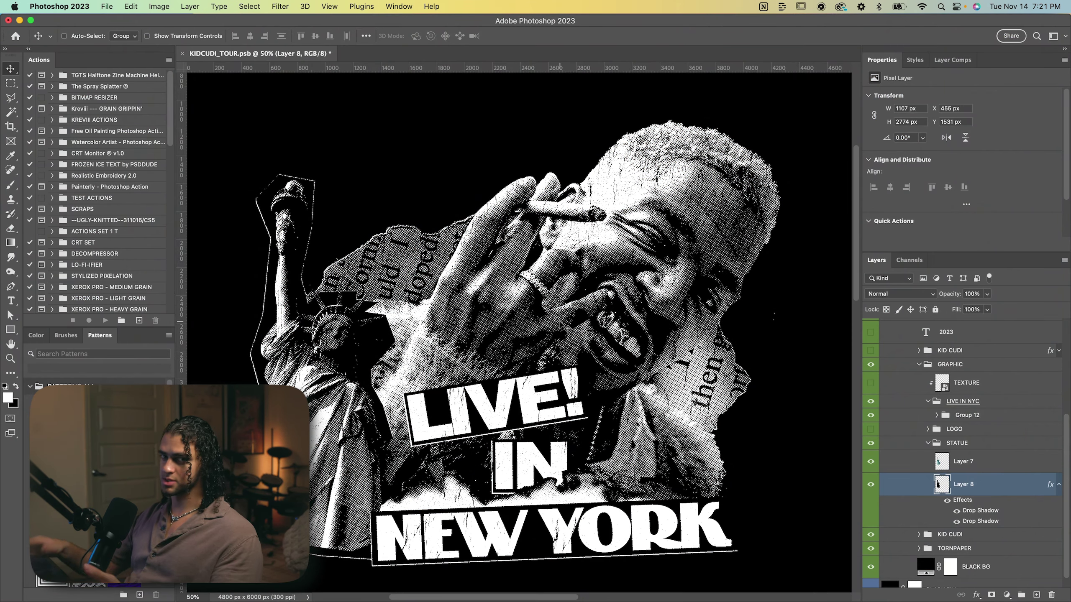
scroll(560, 323, up, 1)
scroll(560, 323, left, 2)
key(l)
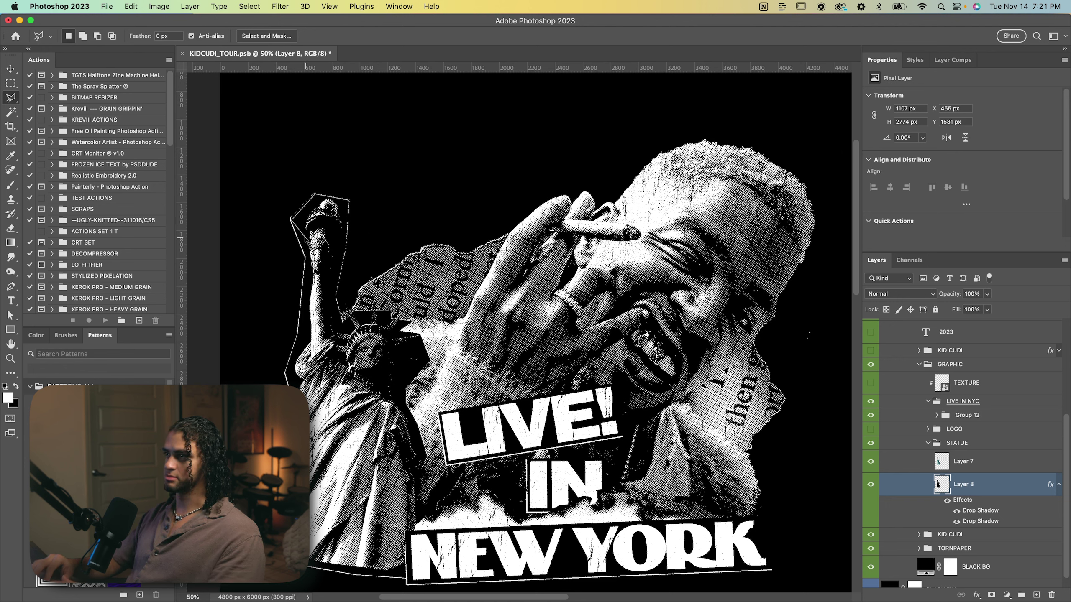
double_click(303, 254)
key(super+d)
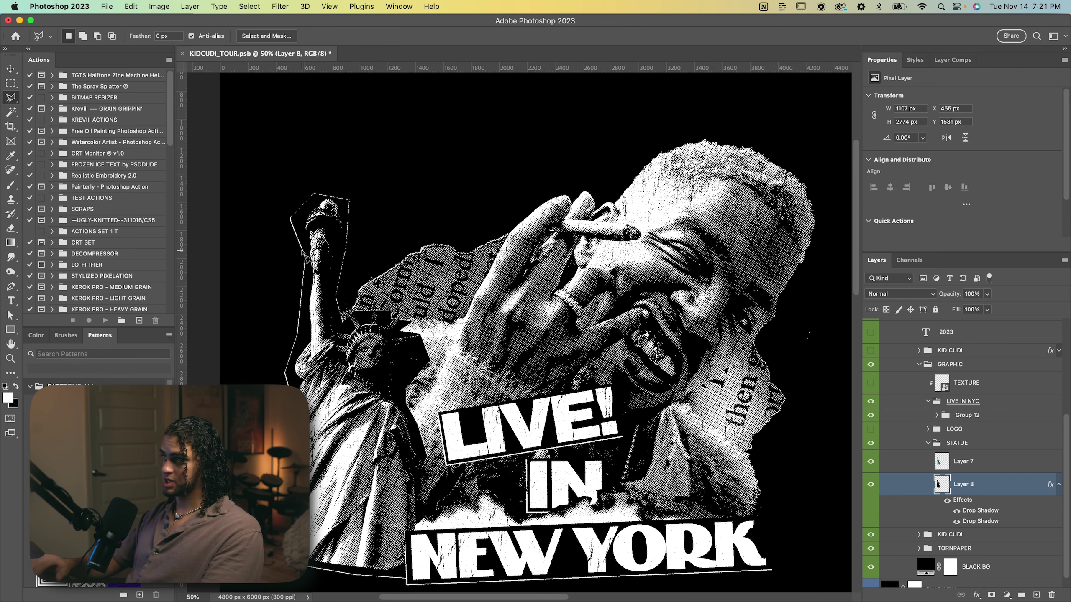
scroll(303, 254, down, 1)
scroll(304, 254, right, 1)
key(v)
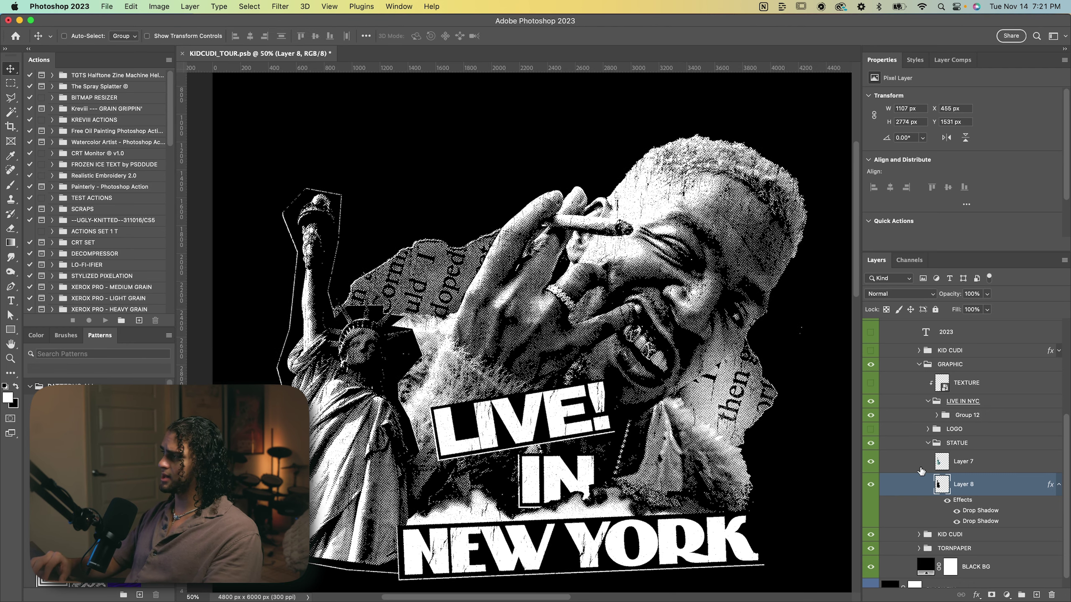
Hide Layer 7 and inspect Layer 8's outlined cutout shape at 100% zoom and in the overall composition
key(super+equal)
key(super+equal)
key(super+equal)
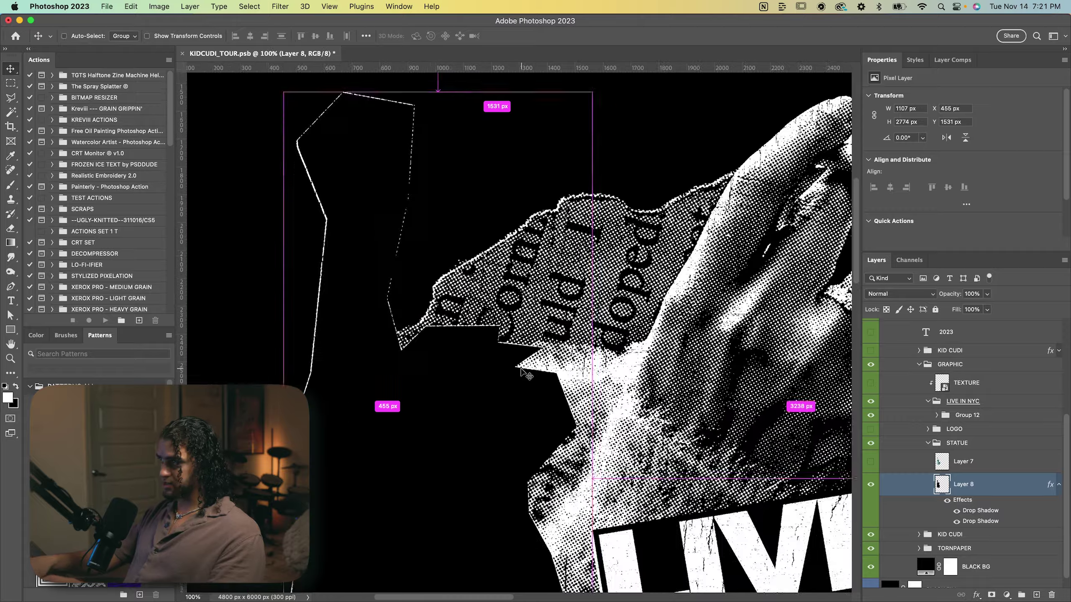
key(super+minus)
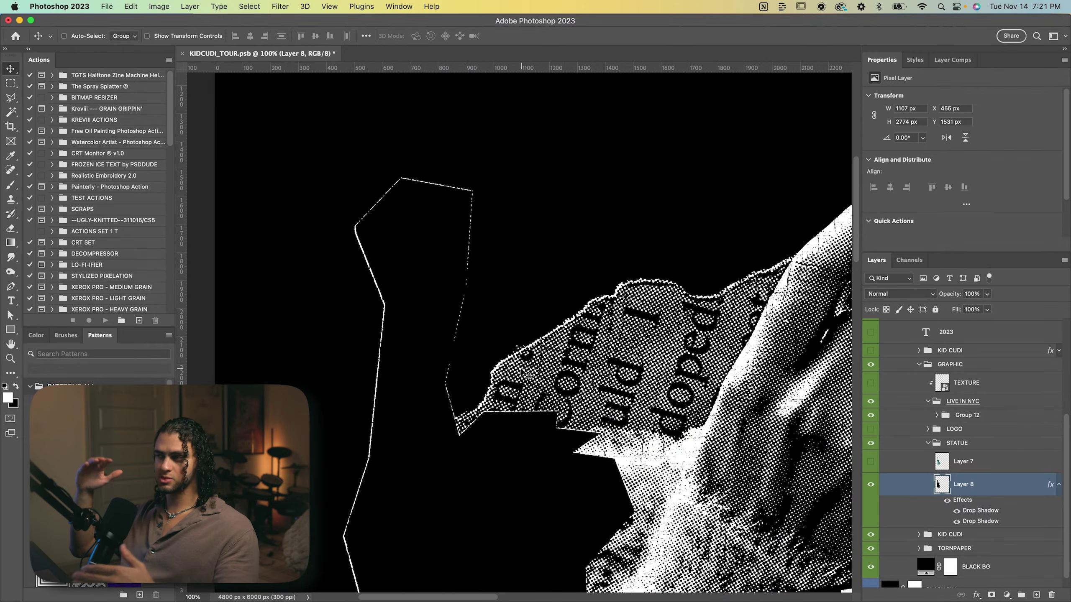
key(super+minus)
key(super+minus)
key(super+minus)
key(super+equal)
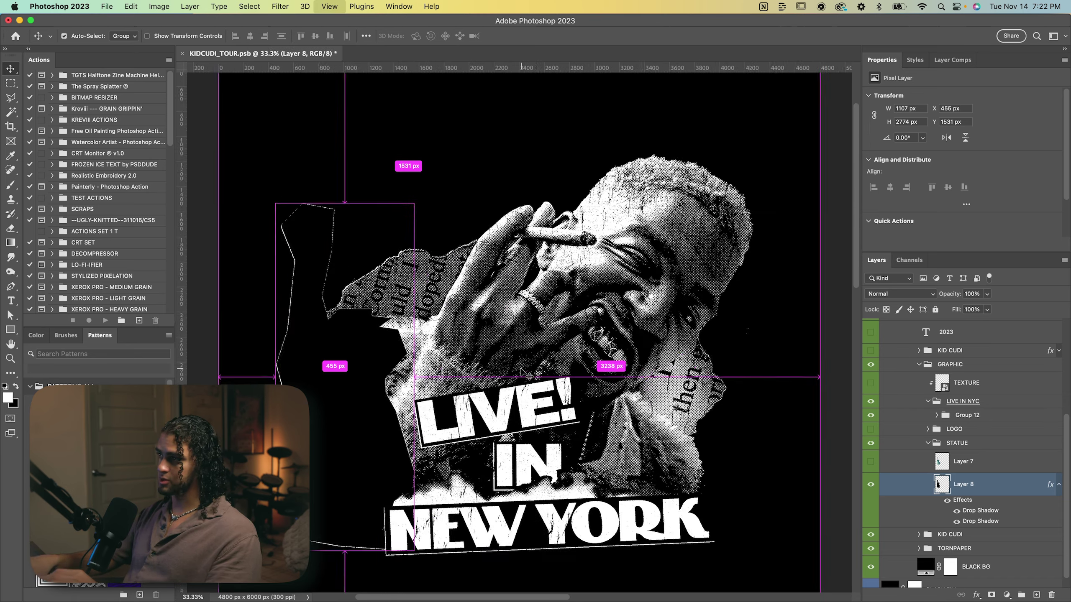
key(super+equal)
key(super+minus)
Show Layer 7 again to restore the statue inside its outline, and collapse the STATUE group
scroll(522, 371, up, 2)
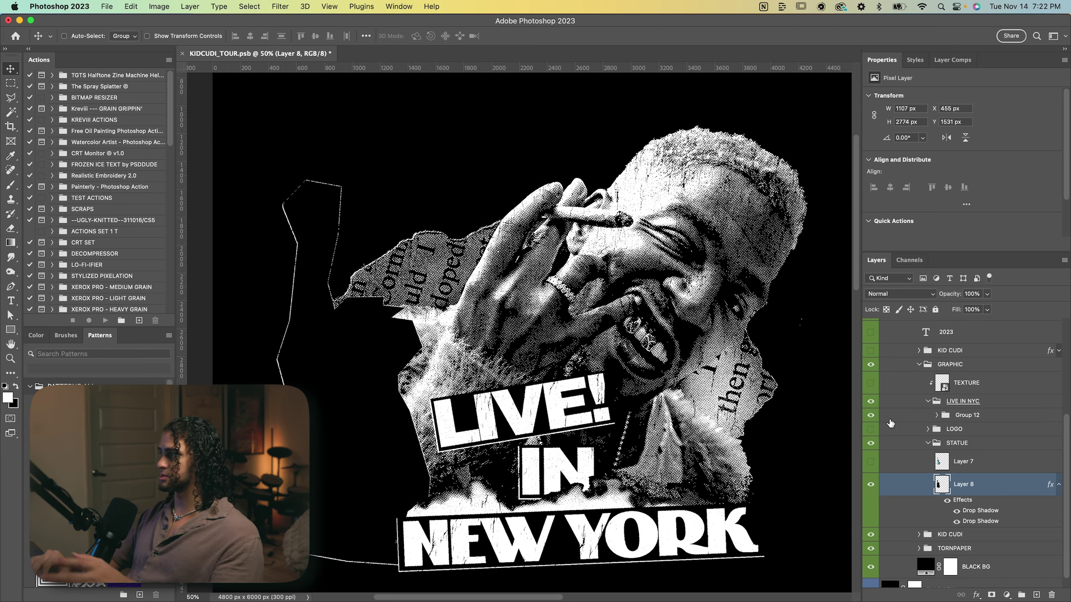
click(871, 461)
click(931, 442)
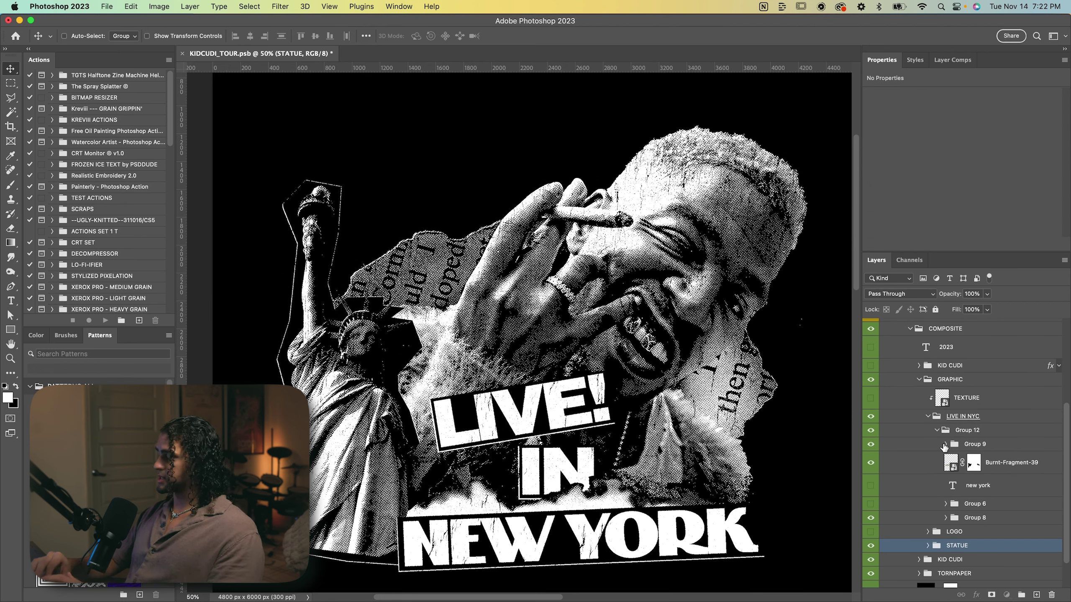
Expand Group 9 in the LIVE IN NYC group and select its "new york" text layer
click(943, 446)
click(945, 444)
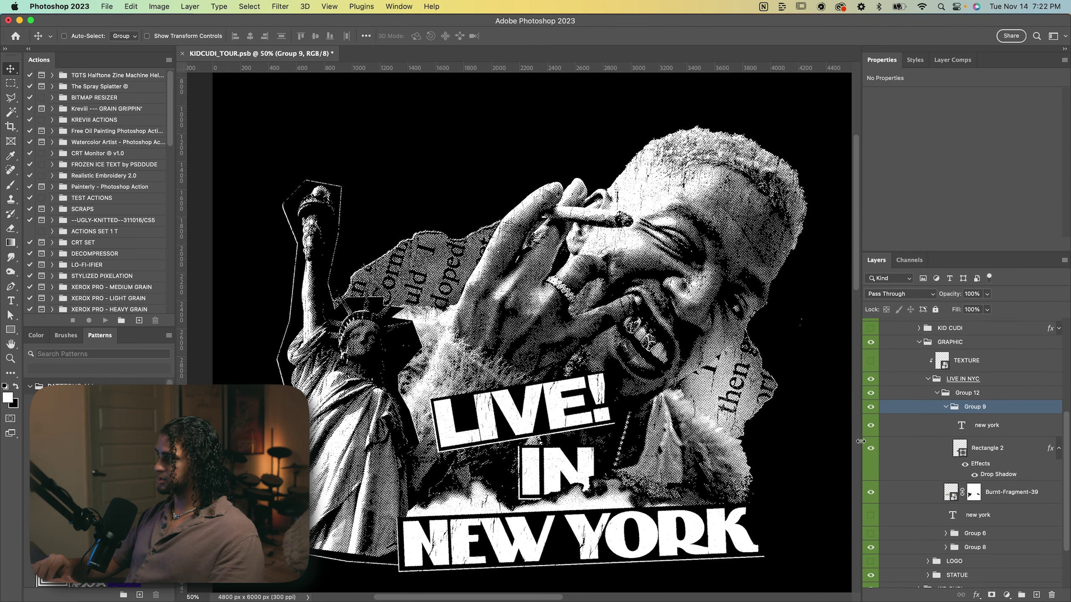
click(992, 426)
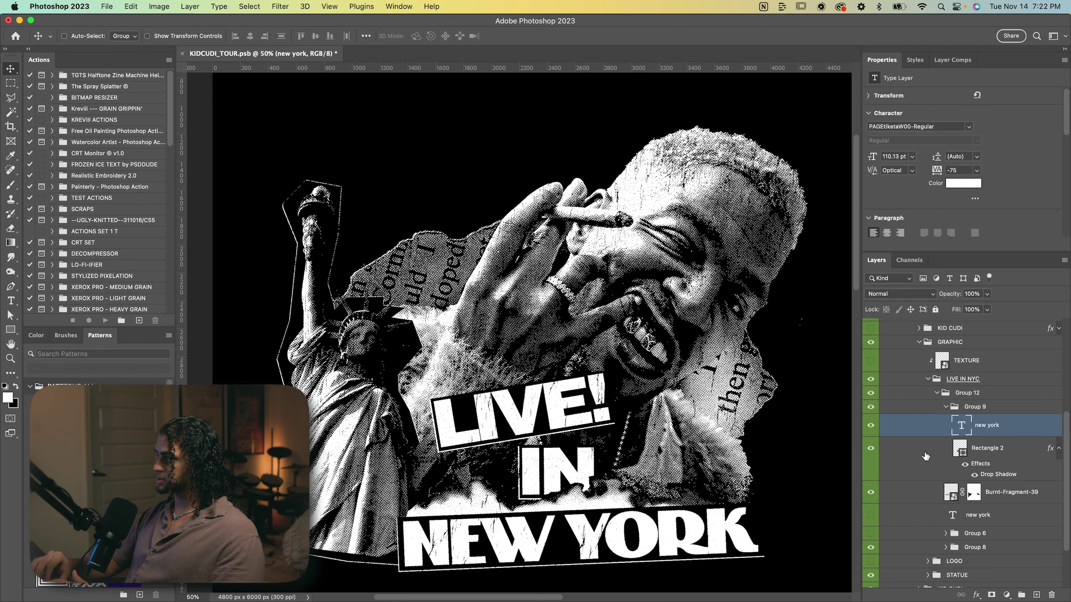
Select Rectangle 2, toggle its visibility off and on, and examine the black box behind the NEW YORK lettering
click(871, 456)
click(871, 457)
scroll(674, 465, down, 2)
scroll(674, 466, right, 2)
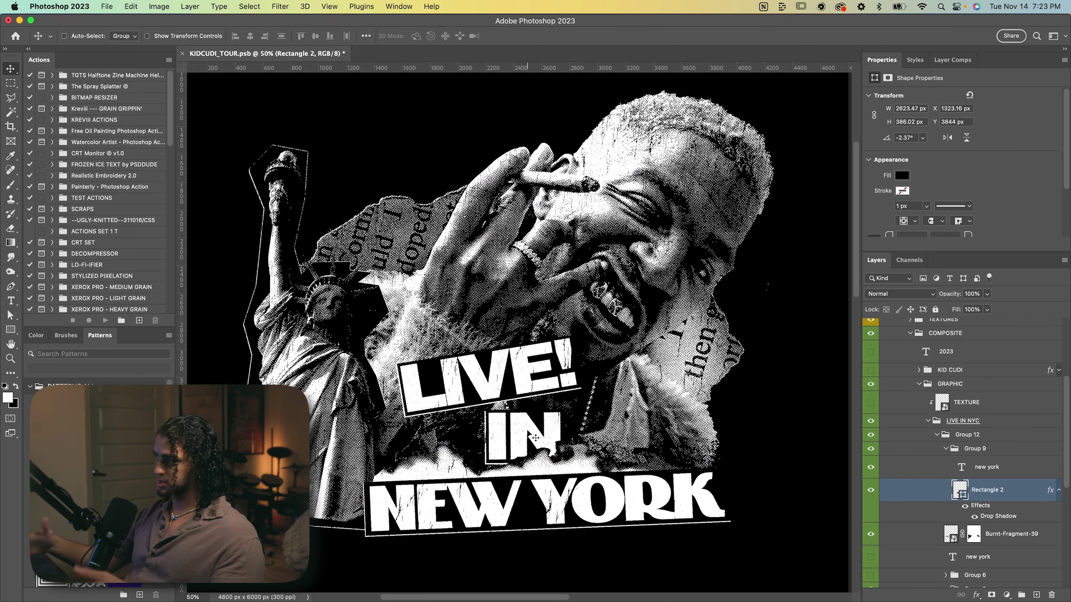
scroll(535, 437, up, 2)
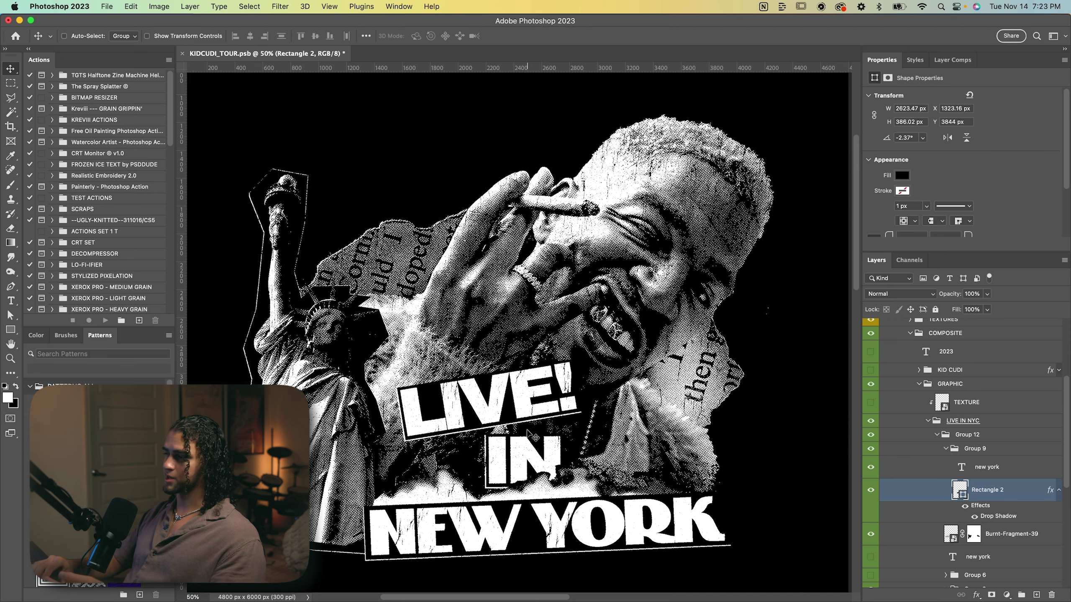
key(super+minus)
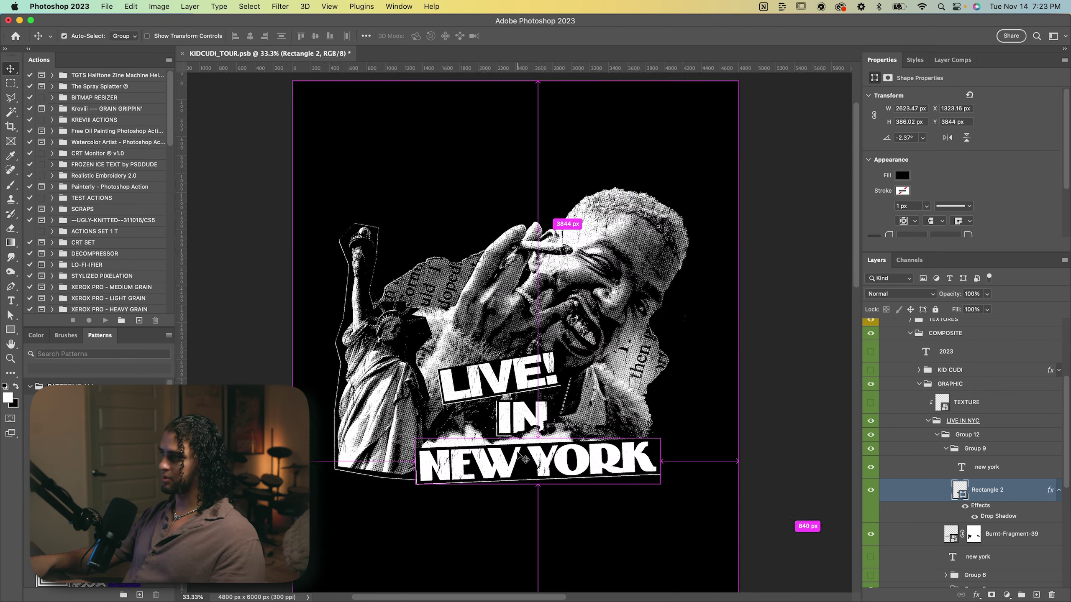
key(super+plus)
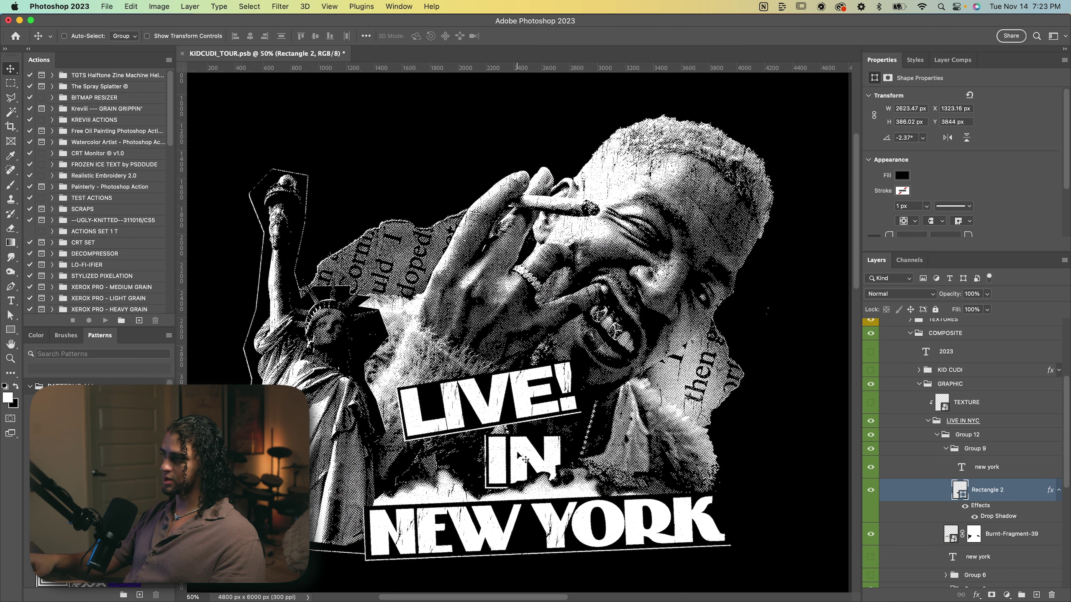
Select the "new york" text layer again and inspect the name of its font
click(969, 467)
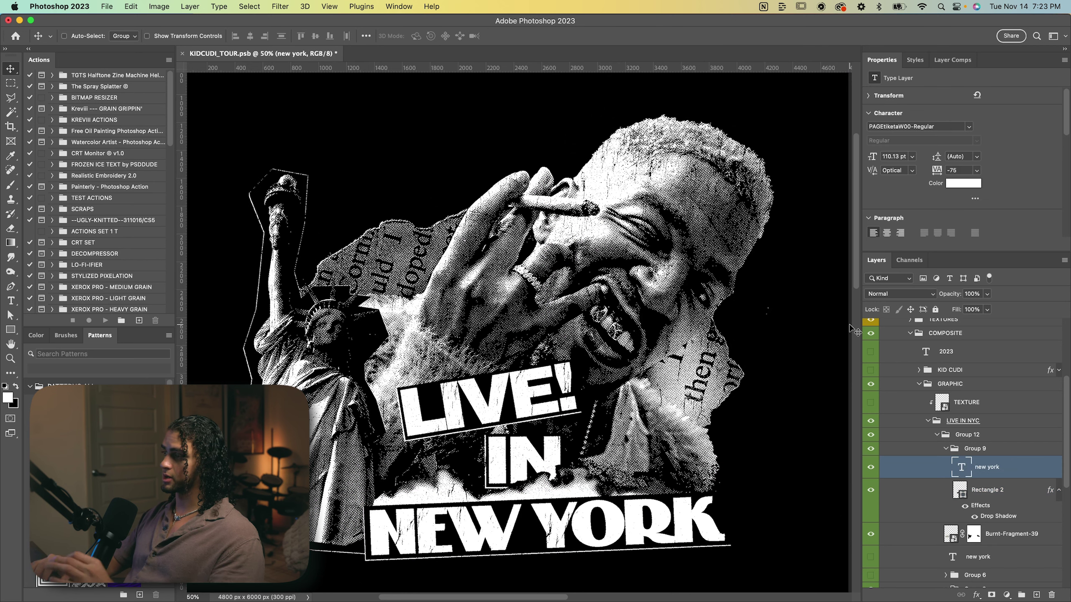
click(937, 127)
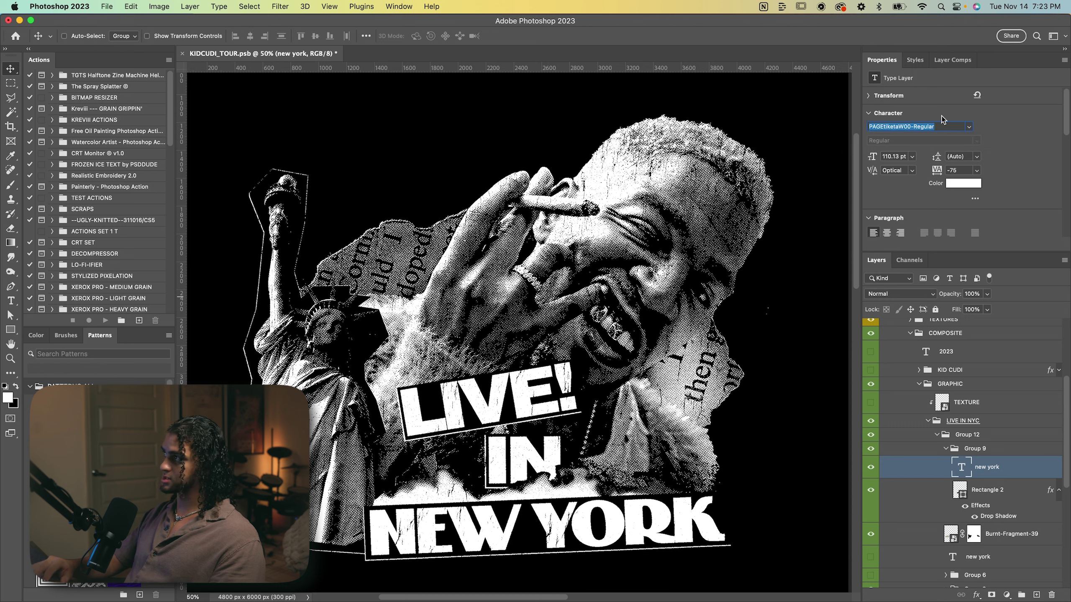
click(944, 125)
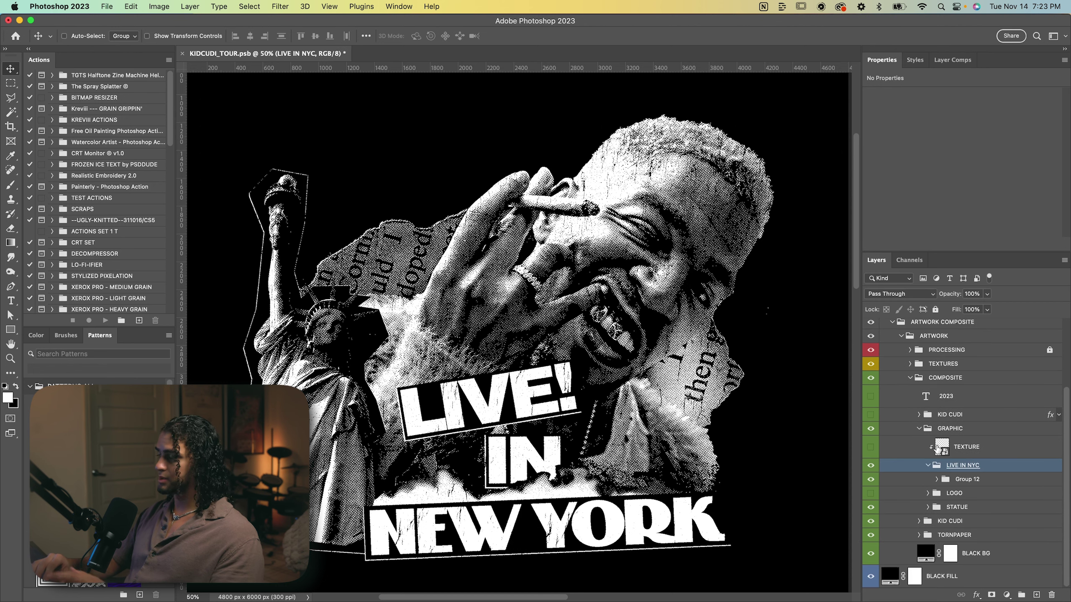
Open Group 12 inside LIVE IN NYC and collapse Group 9 and Group 8 within it
click(937, 480)
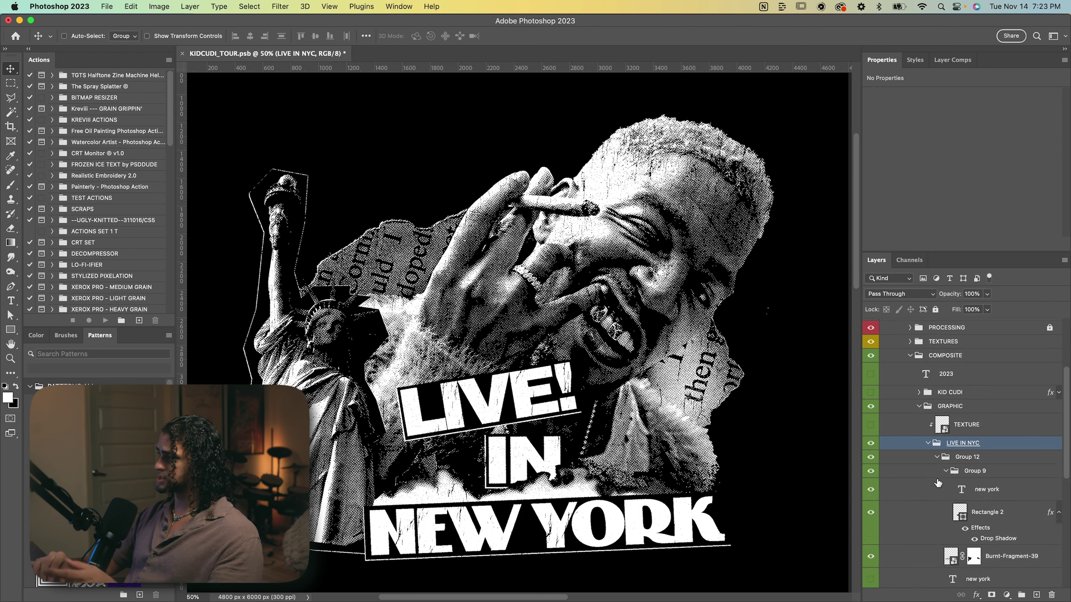
scroll(950, 416, down, 3)
click(946, 410)
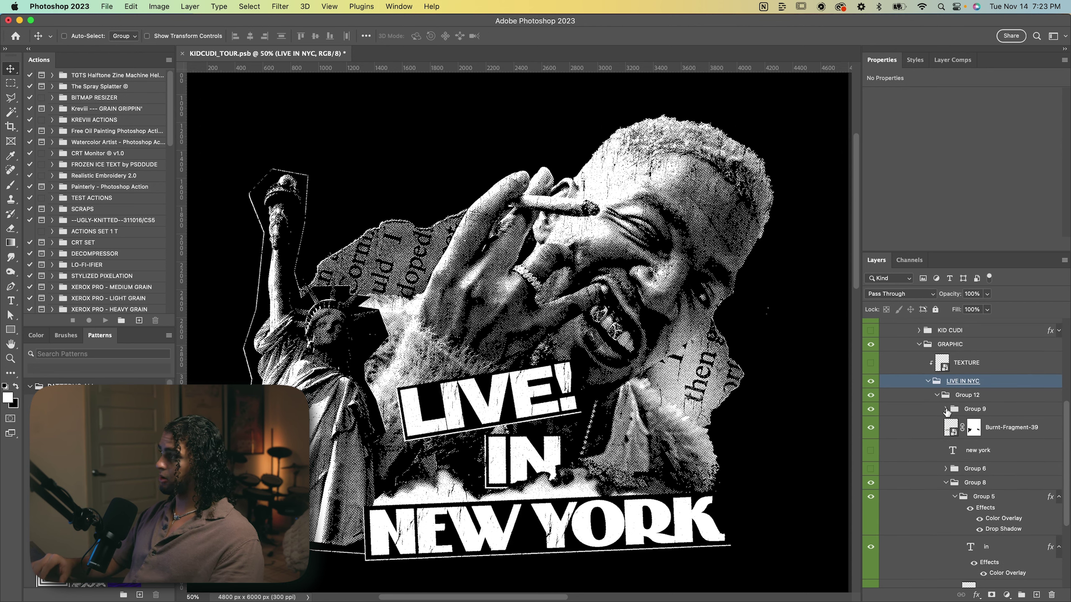
click(946, 483)
Try moving Group 8 with the LIVE! IN lettering slightly upward, and undo the move
click(974, 482)
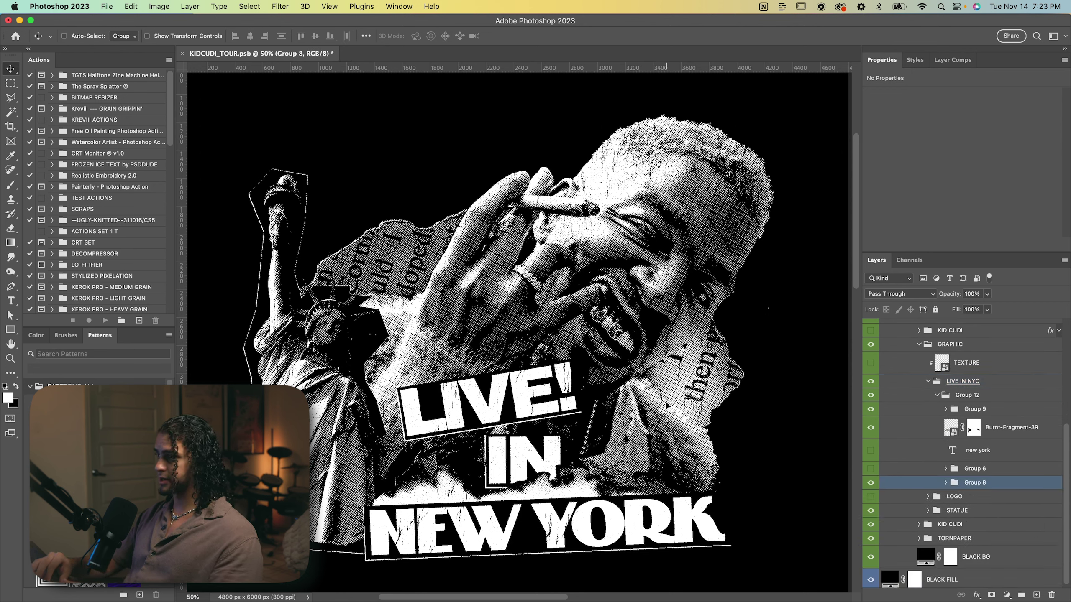
drag(667, 404, 654, 373)
key(super+z)
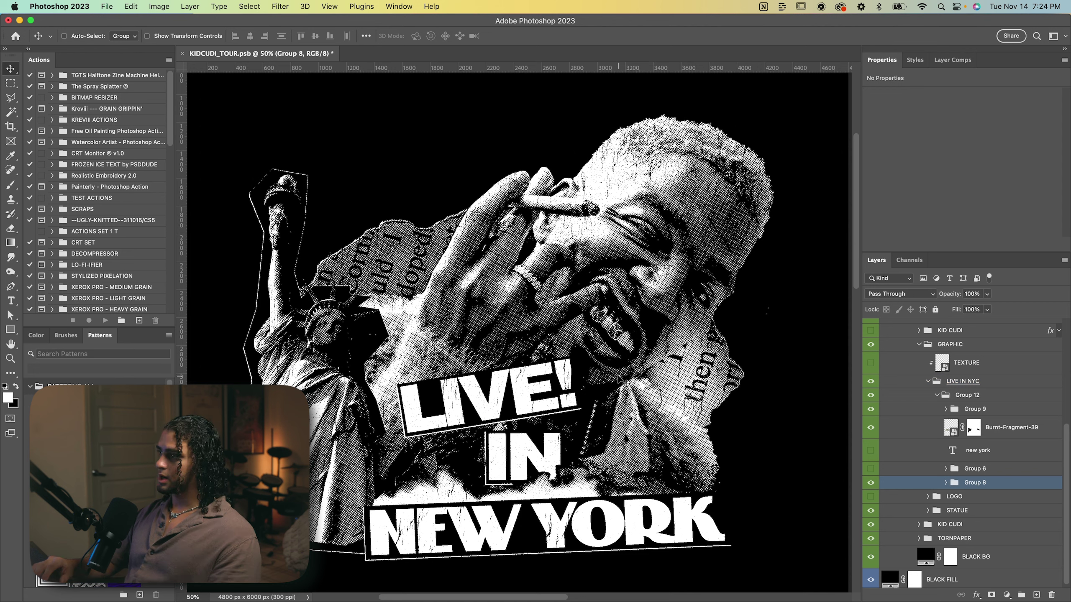
Select the Burnt-Fragment-39 layer, toggle its visibility off and on, and examine the torn fragment around the lettering
click(1020, 430)
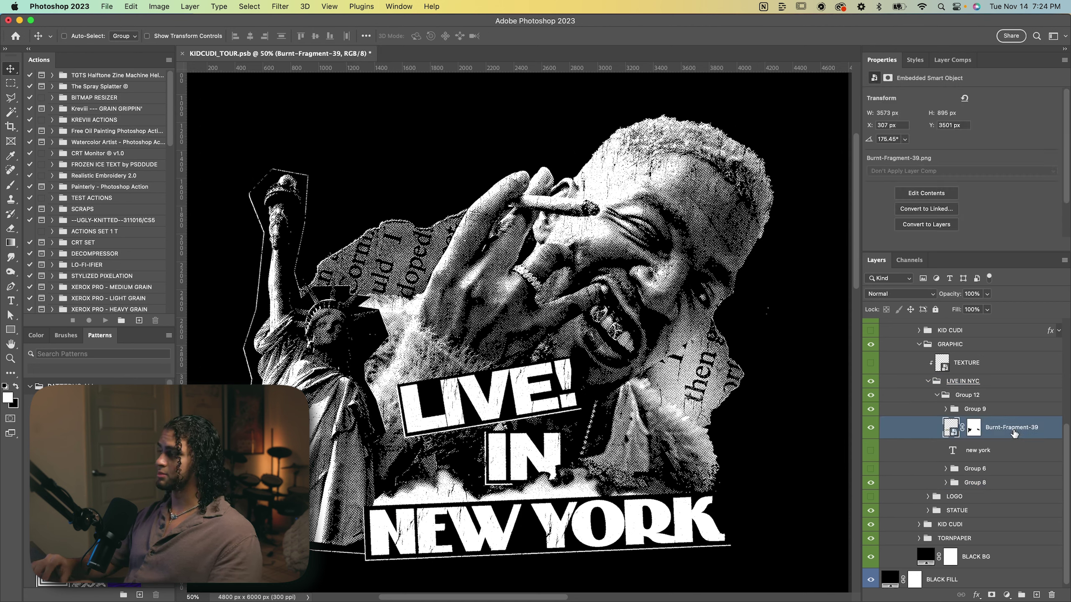
click(870, 428)
click(871, 429)
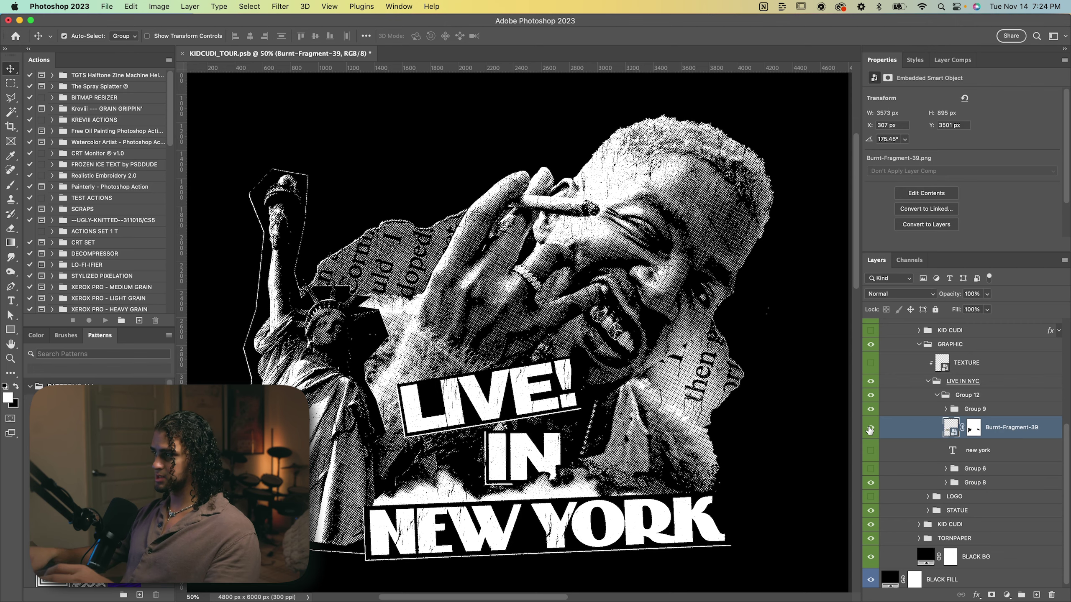
key(super+minus)
key(super+minus)
key(super+plus)
key(super+plus)
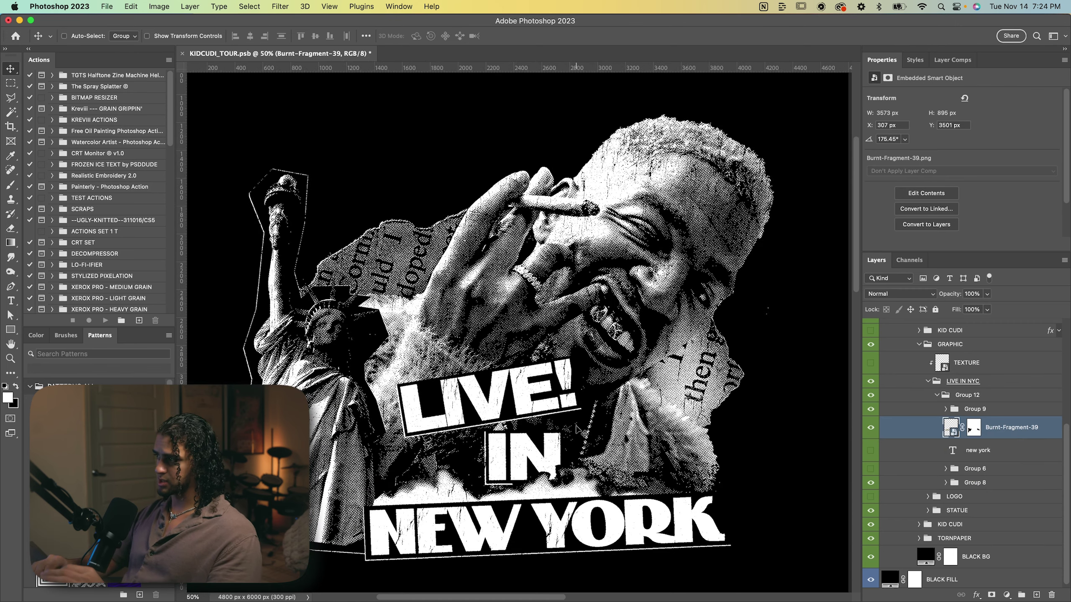
drag(557, 444, 607, 444)
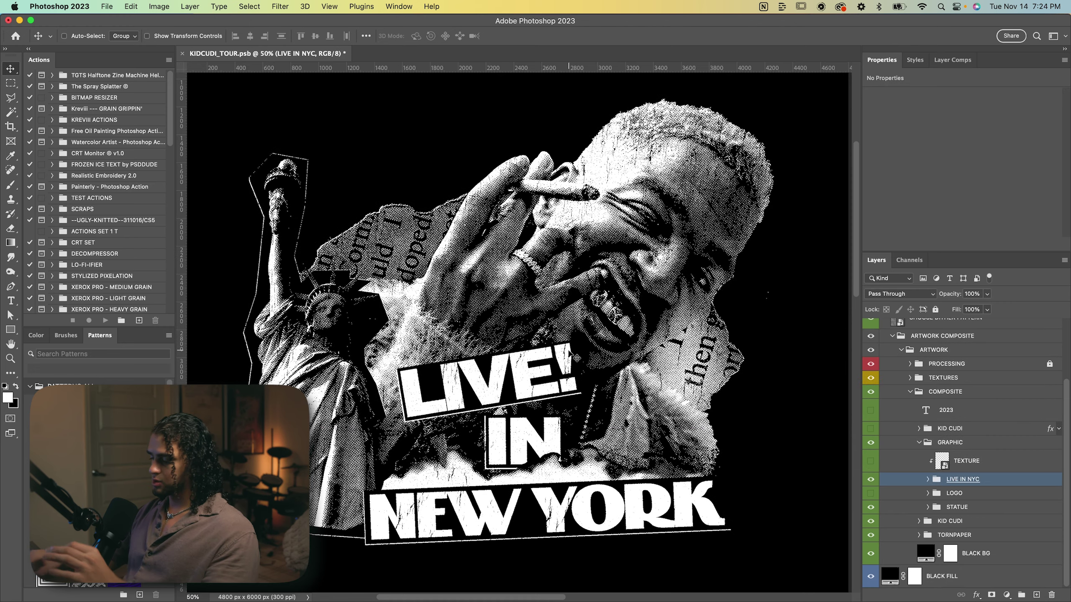
key(h)
click(569, 352)
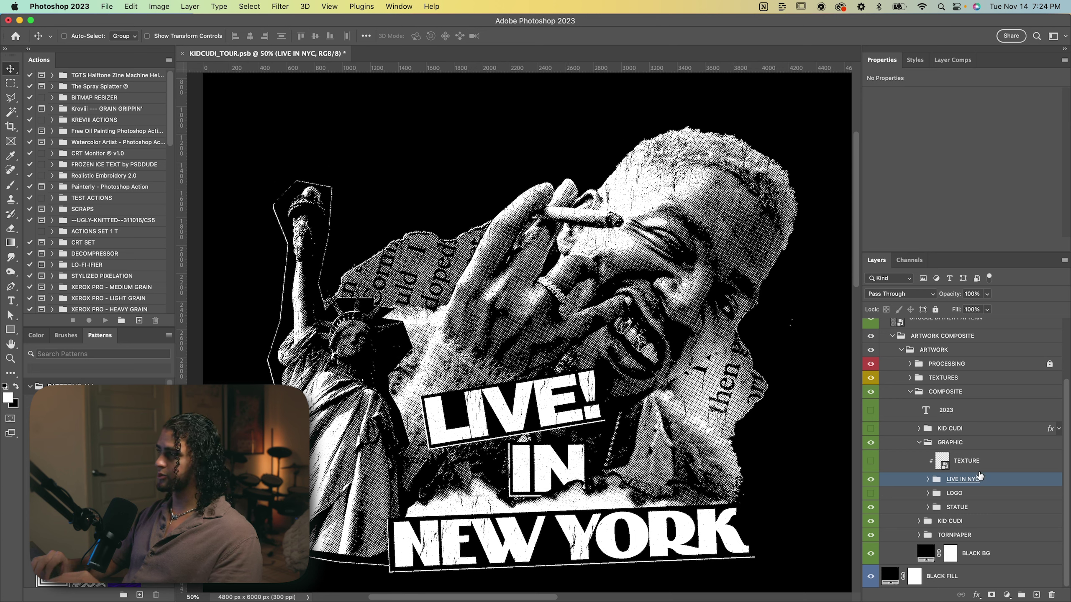
Select the STATUE group and examine how the statue balances the portrait, torn paper and lettering
click(974, 508)
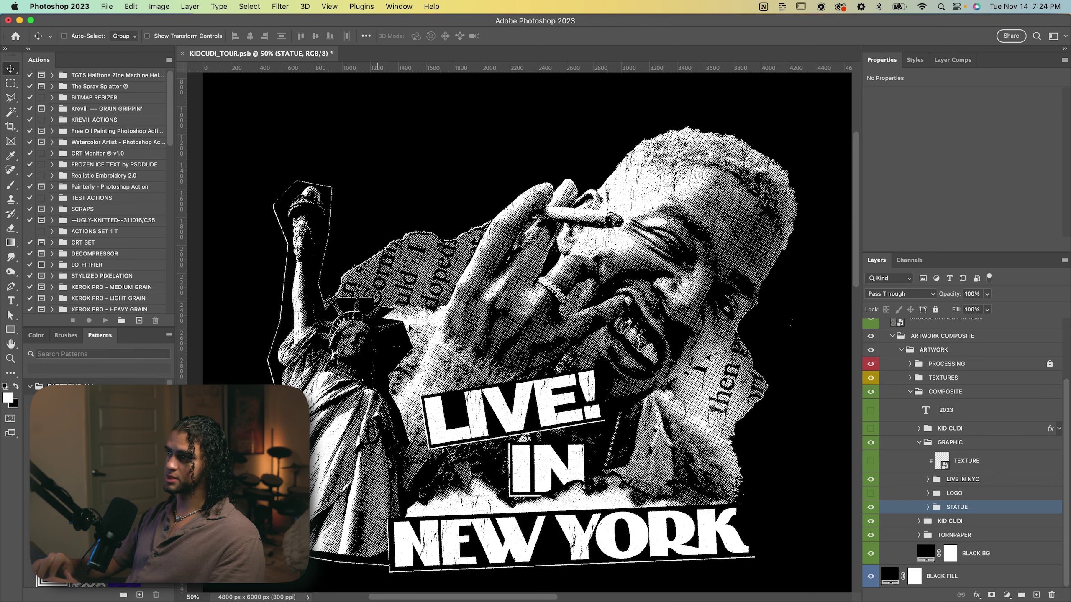
scroll(403, 270, right, 3)
scroll(403, 270, up, 3)
key(super)
key(super+minus)
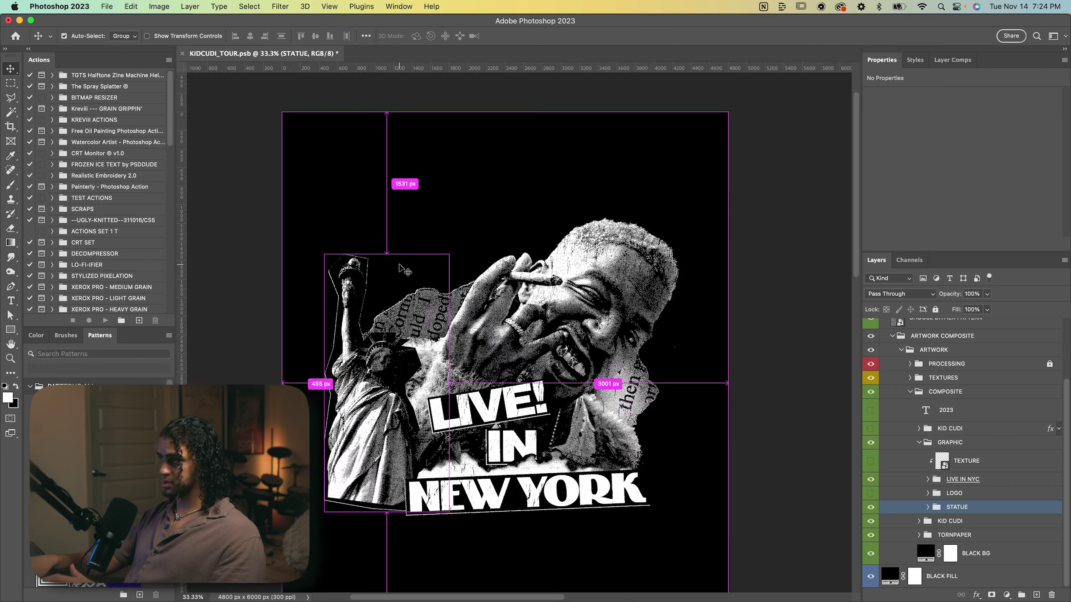
key(super+plus)
scroll(400, 265, down, 2)
scroll(399, 266, up, 2)
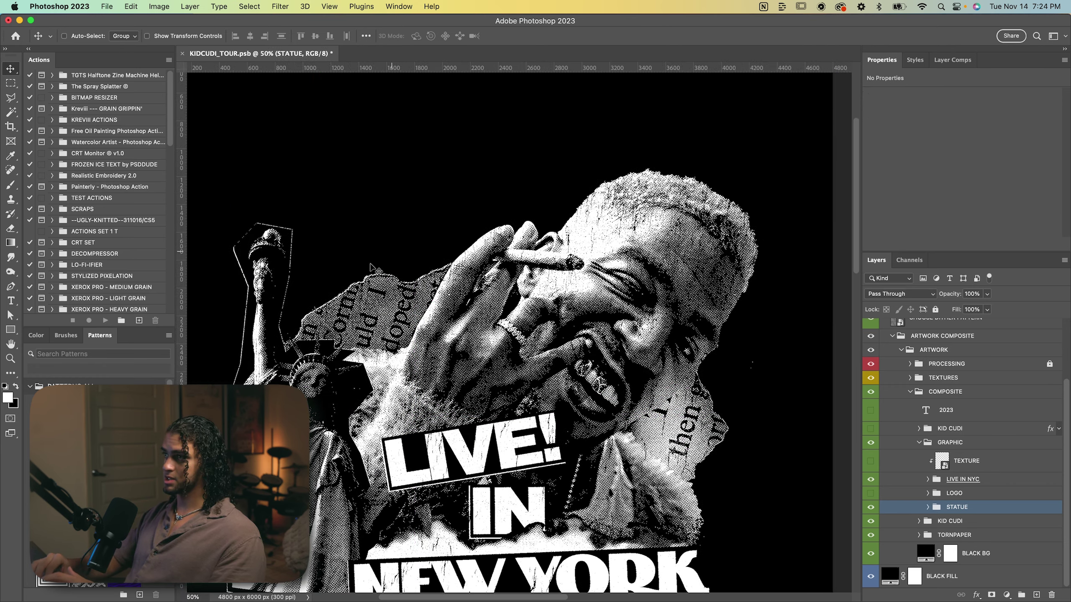
scroll(453, 263, left, 3)
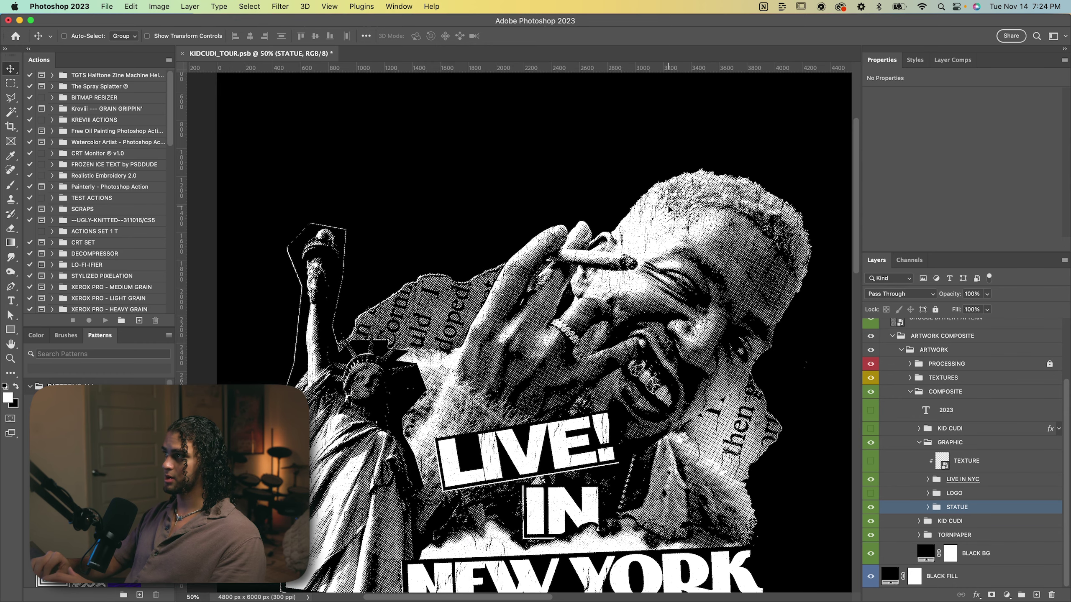
scroll(709, 253, right, 1)
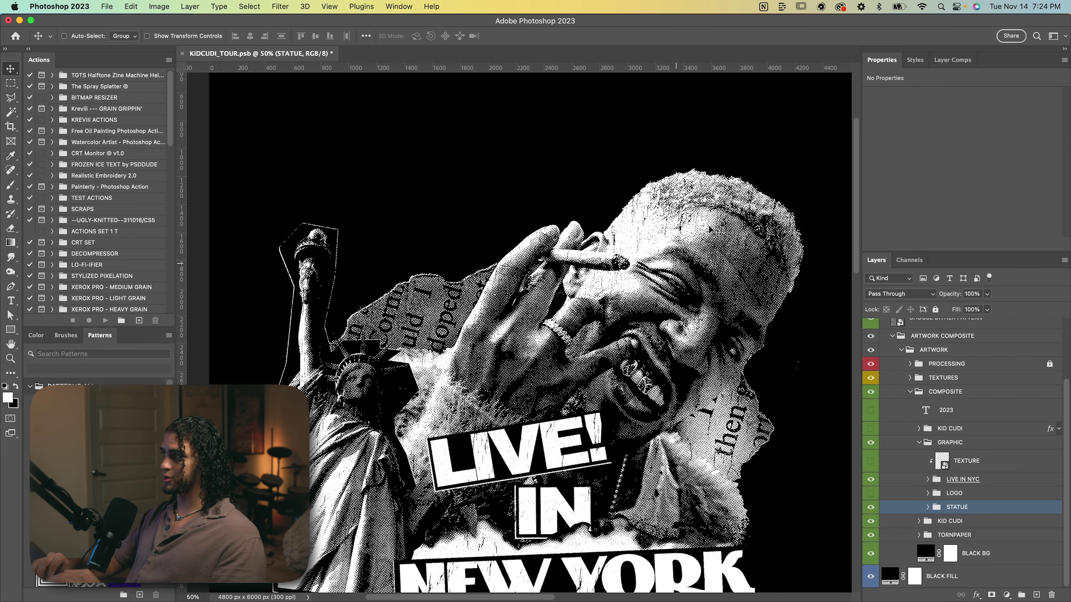
Hide the STATUE group and examine the composition without the statue, both close up and as a whole
click(871, 507)
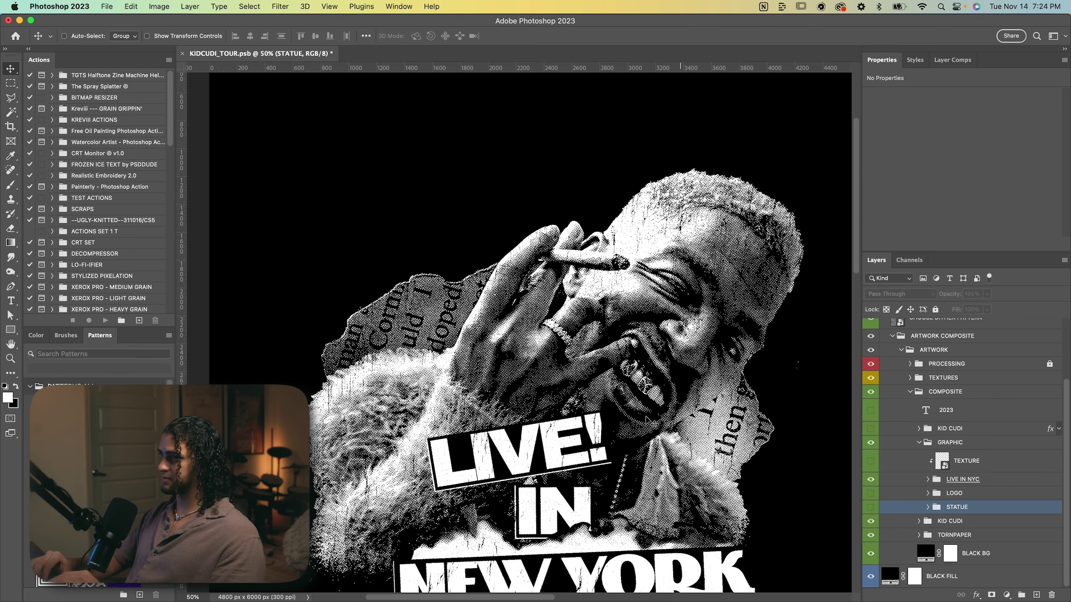
scroll(632, 413, down, 1)
key(super+minus)
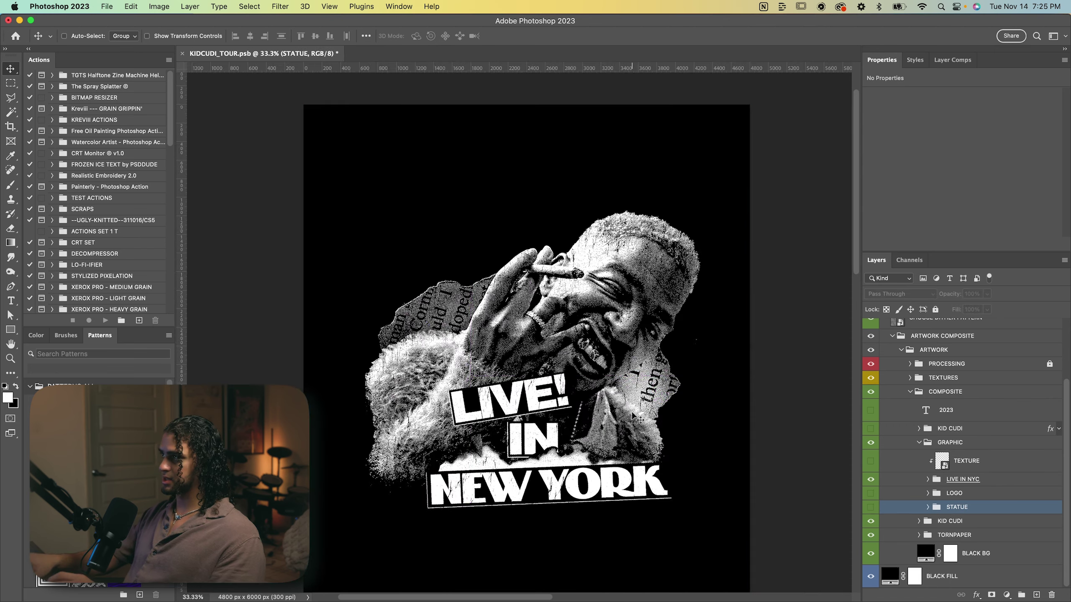
key(super+plus)
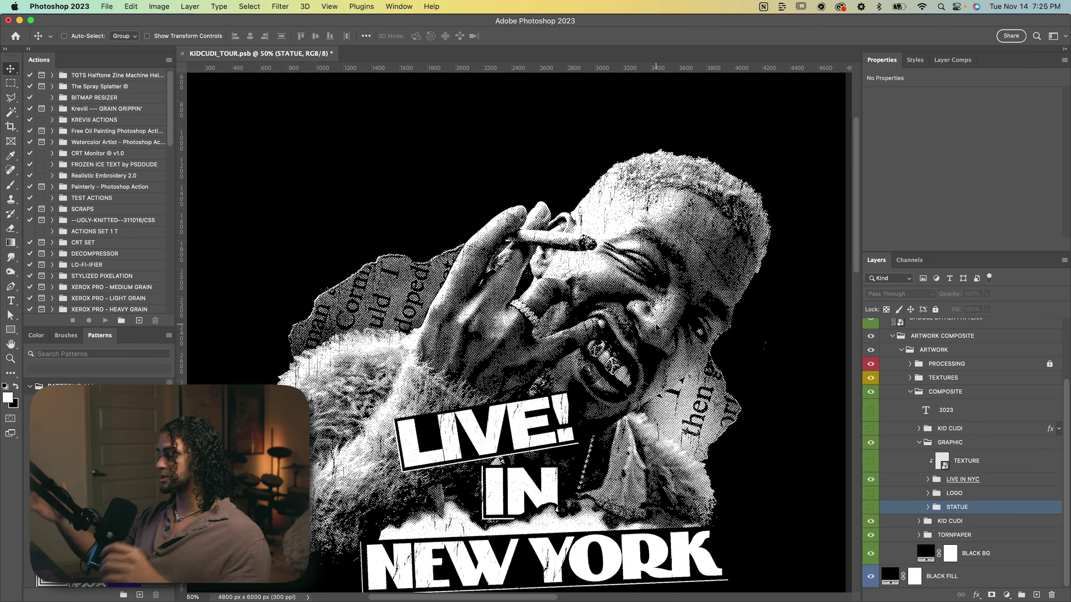
scroll(632, 296, up, 1)
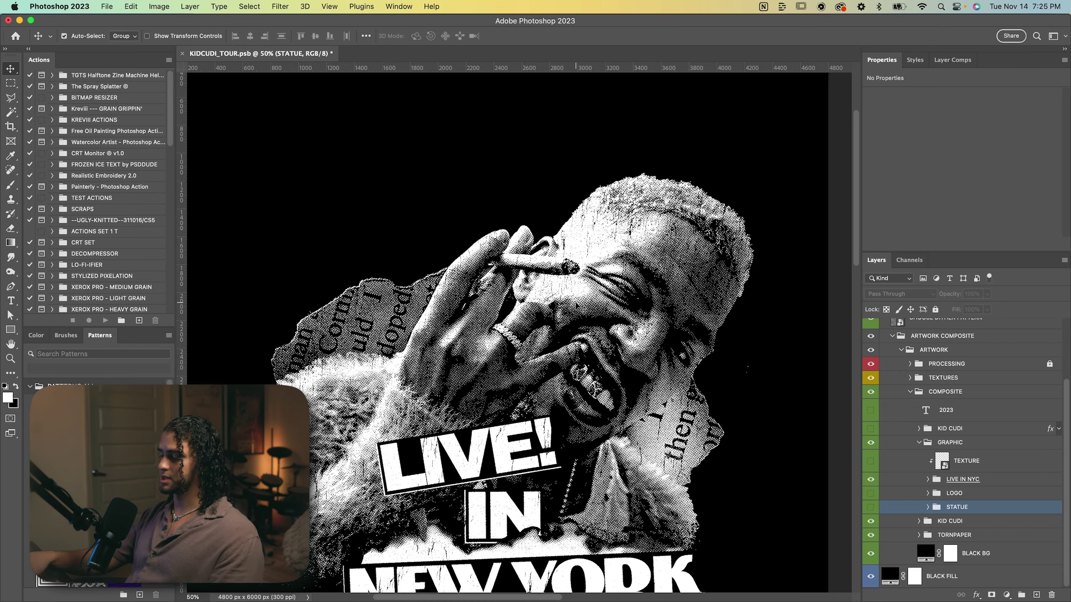
key(super+minus)
key(super+plus)
scroll(577, 302, down, 1)
scroll(469, 313, down, 1)
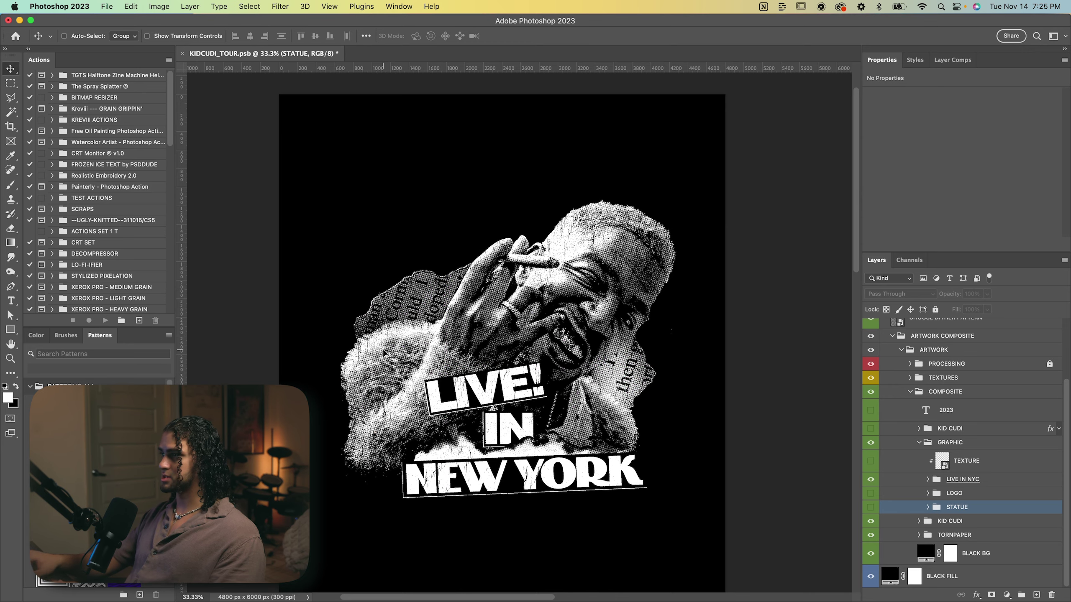
scroll(383, 352, up, 1)
key(super+plus)
Show the STATUE group again and examine the full composition with the statue in place
click(871, 508)
scroll(592, 360, down, 3)
scroll(591, 360, up, 1)
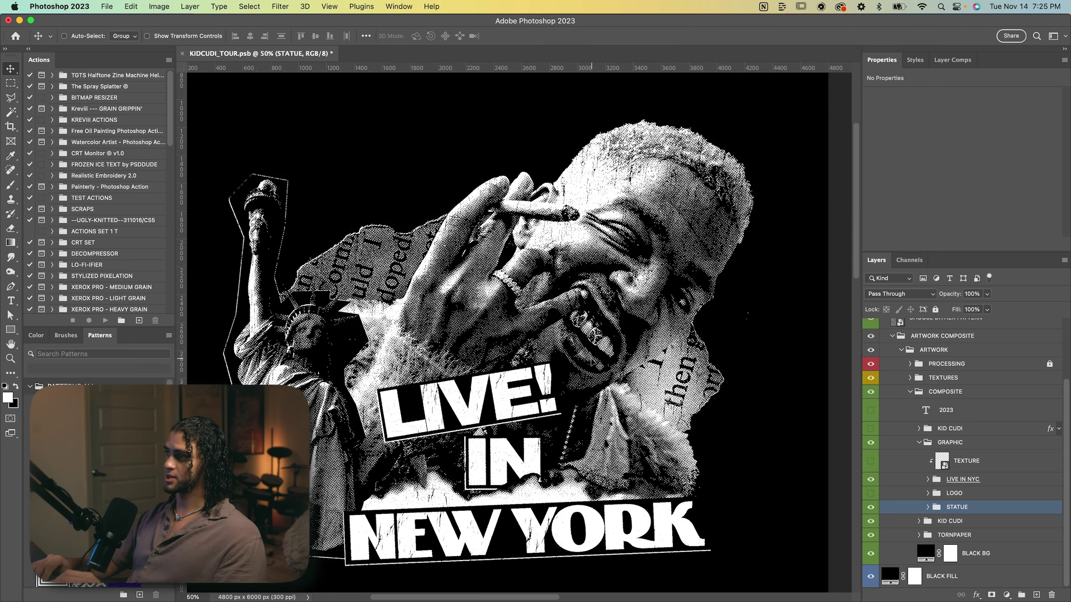
scroll(594, 362, up, 1)
key(super+minus)
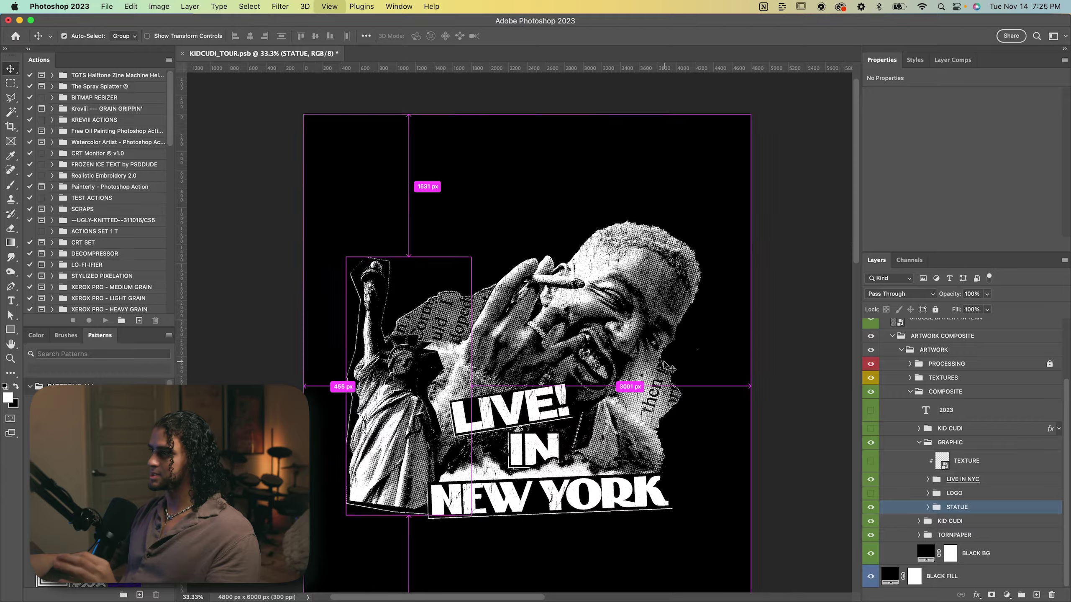
key(super+equal)
scroll(670, 367, down, 2)
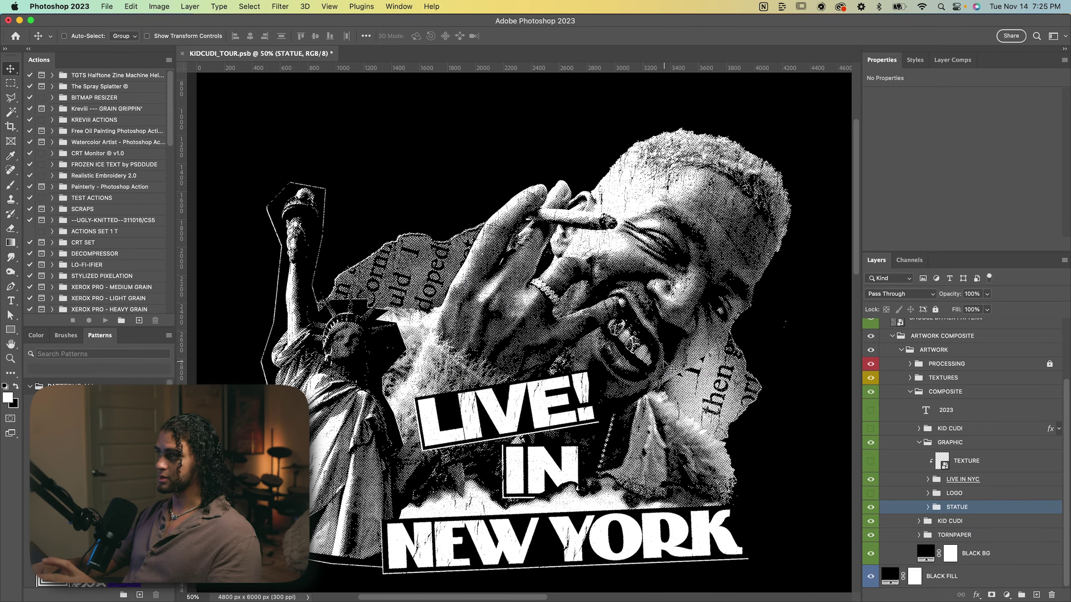
scroll(665, 363, right, 2)
scroll(759, 469, right, 4)
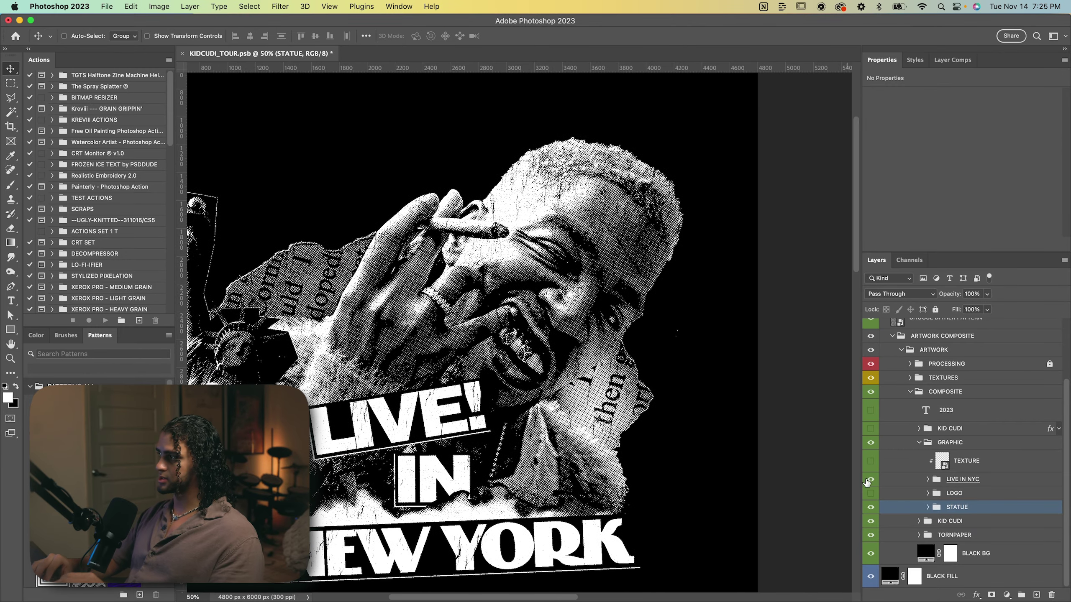
Show and select the LOGO group, and examine the circular figure emblem beside the lettering
click(871, 493)
click(953, 500)
scroll(742, 456, left, 5)
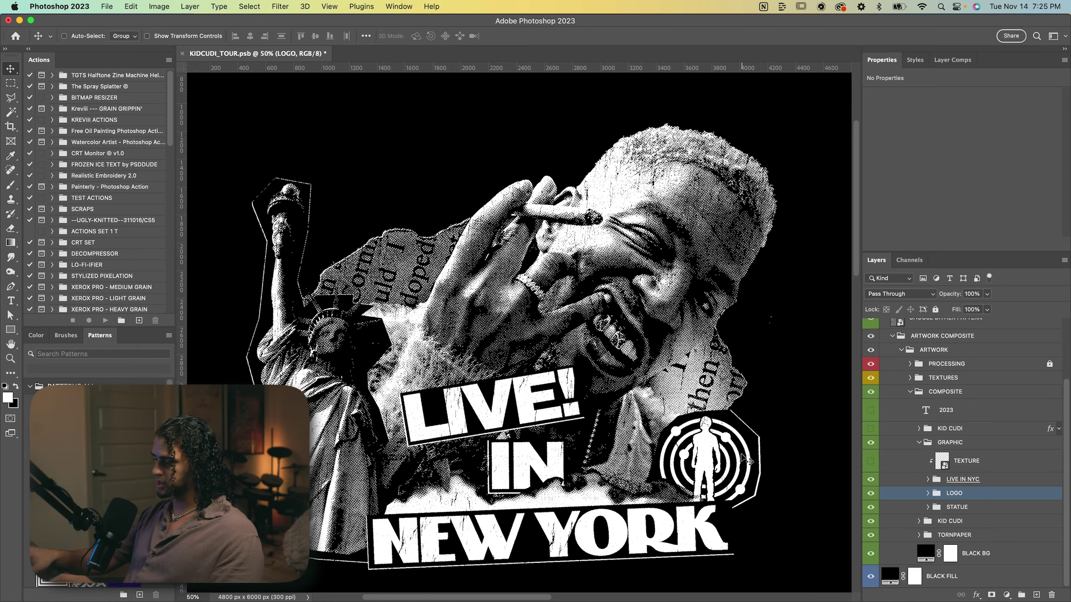
key(super+minus)
key(super+plus)
scroll(717, 448, right, 2)
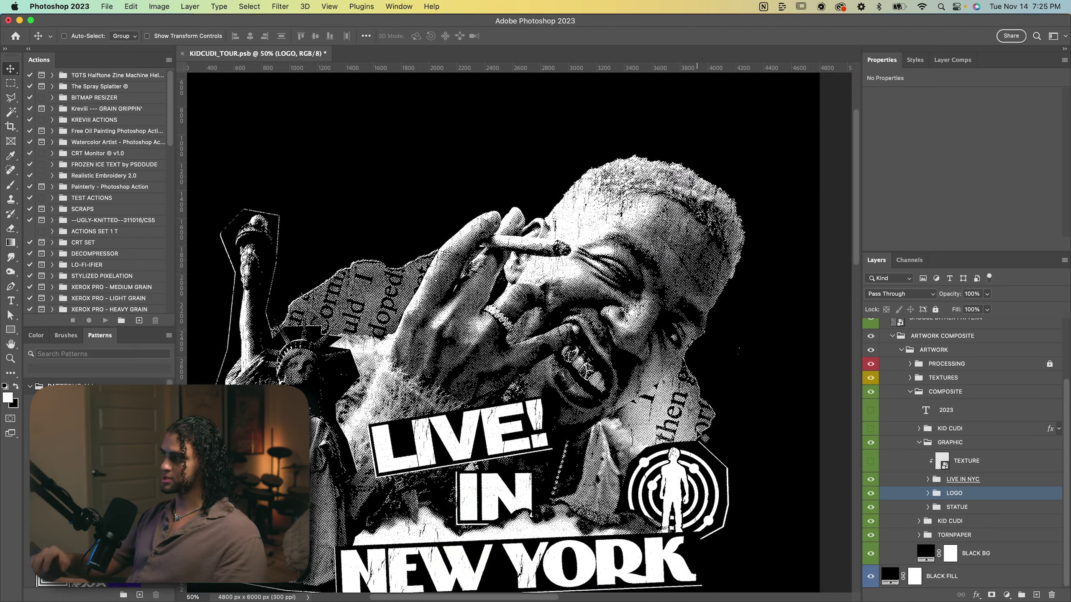
scroll(697, 432, left, 2)
scroll(698, 431, down, 1)
scroll(719, 433, right, 3)
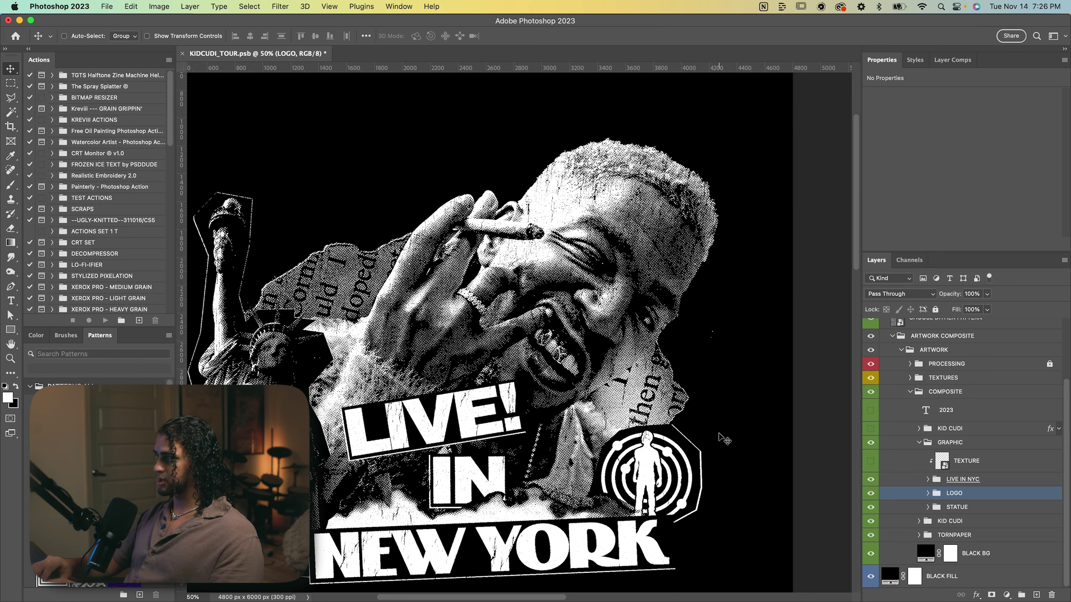
Examine the full black-and-white composition with the circular emblem in place, both as a whole and close up
key(super+minus)
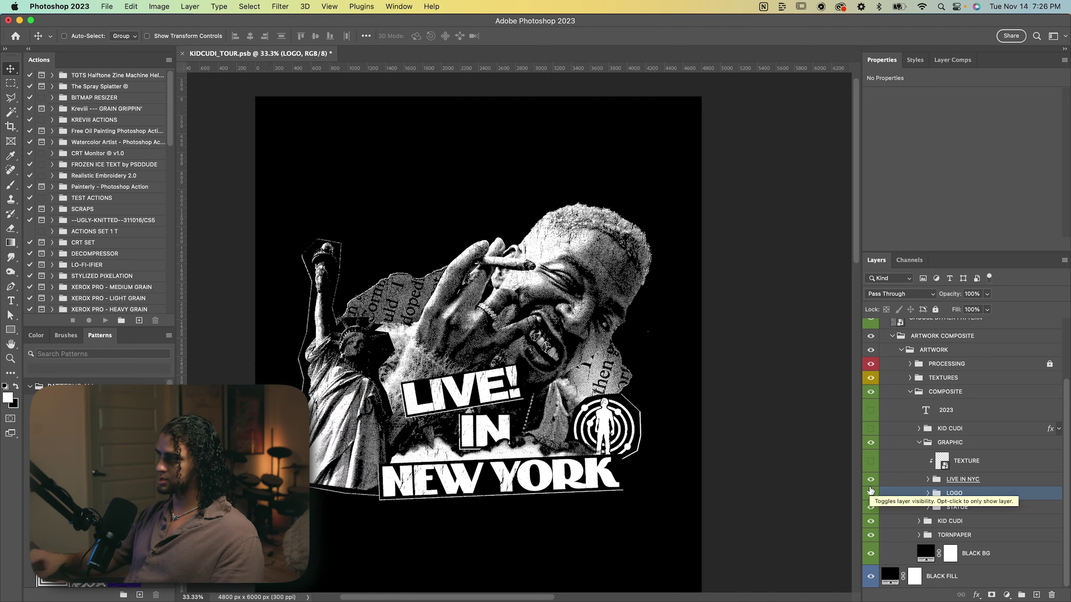
scroll(704, 421, left, 2)
key(super+plus)
scroll(702, 423, left, 2)
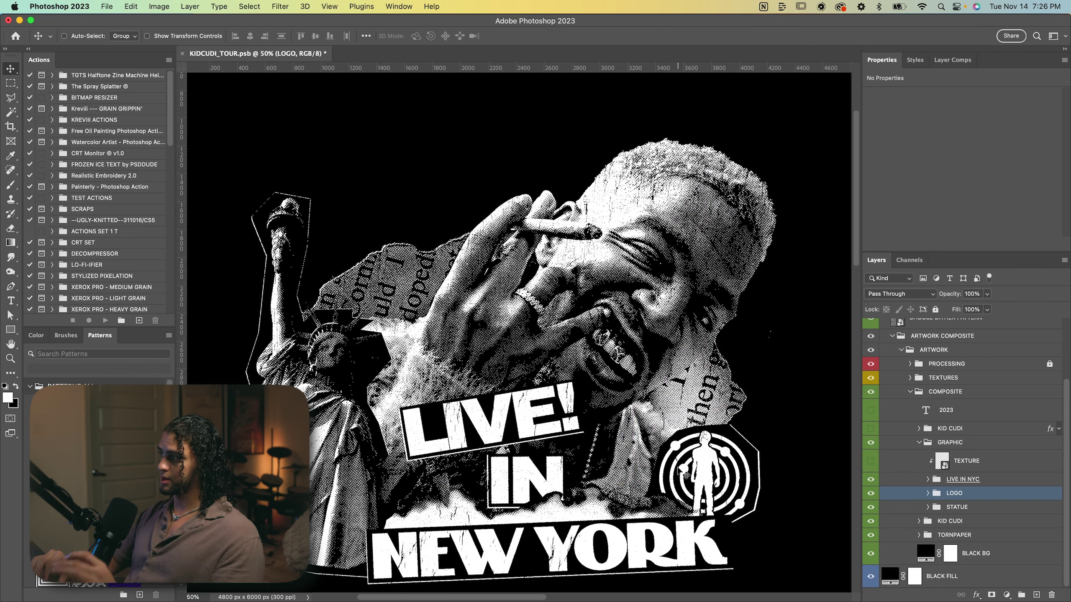
scroll(704, 472, right, 2)
key(super+minus)
scroll(704, 473, down, 1)
scroll(704, 472, left, 1)
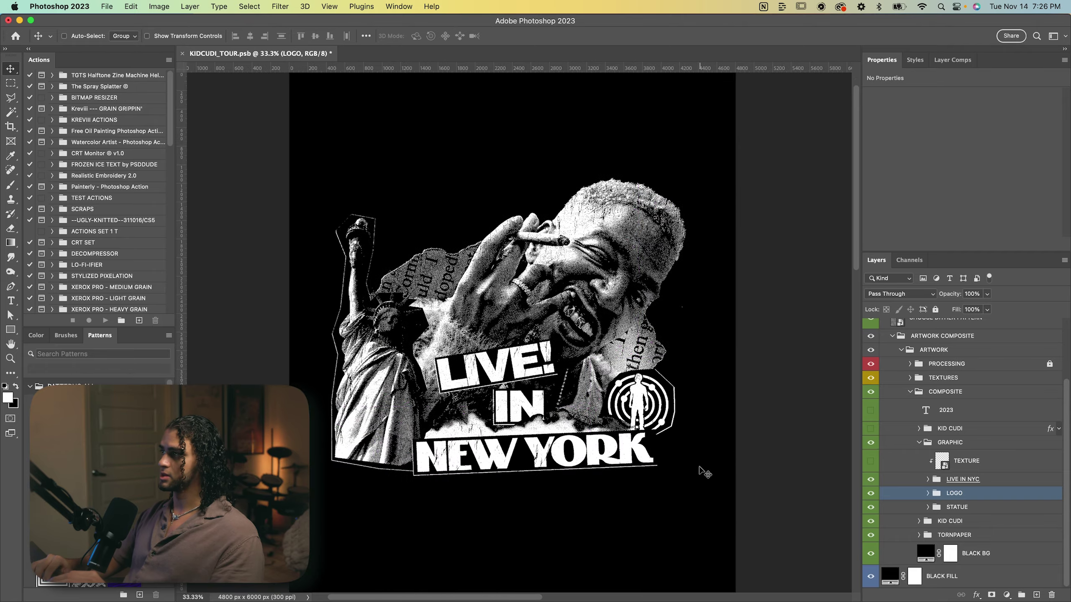
key(super+plus)
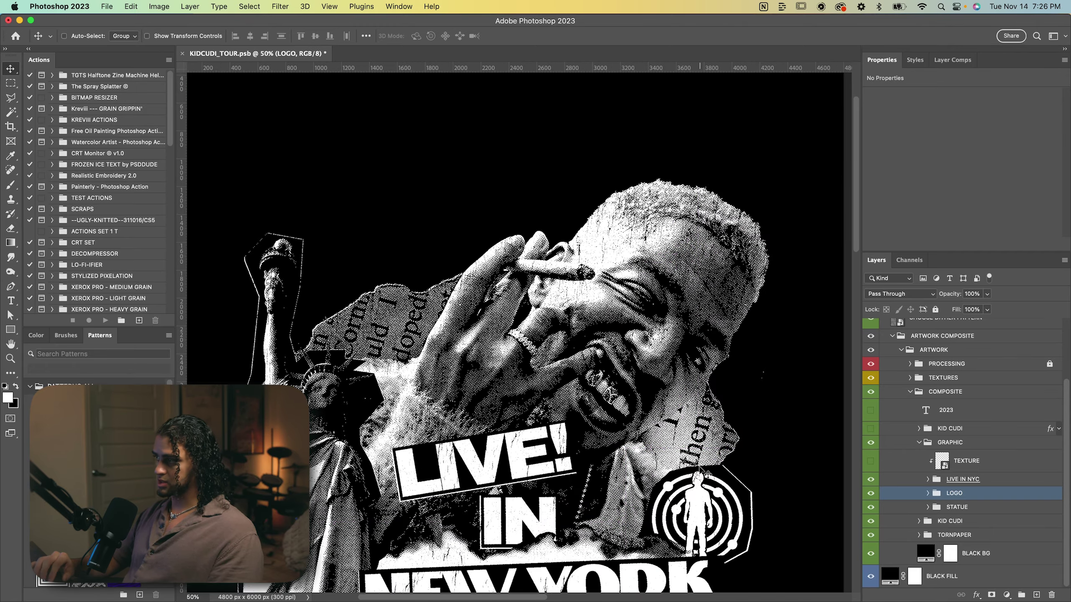
scroll(702, 472, down, 2)
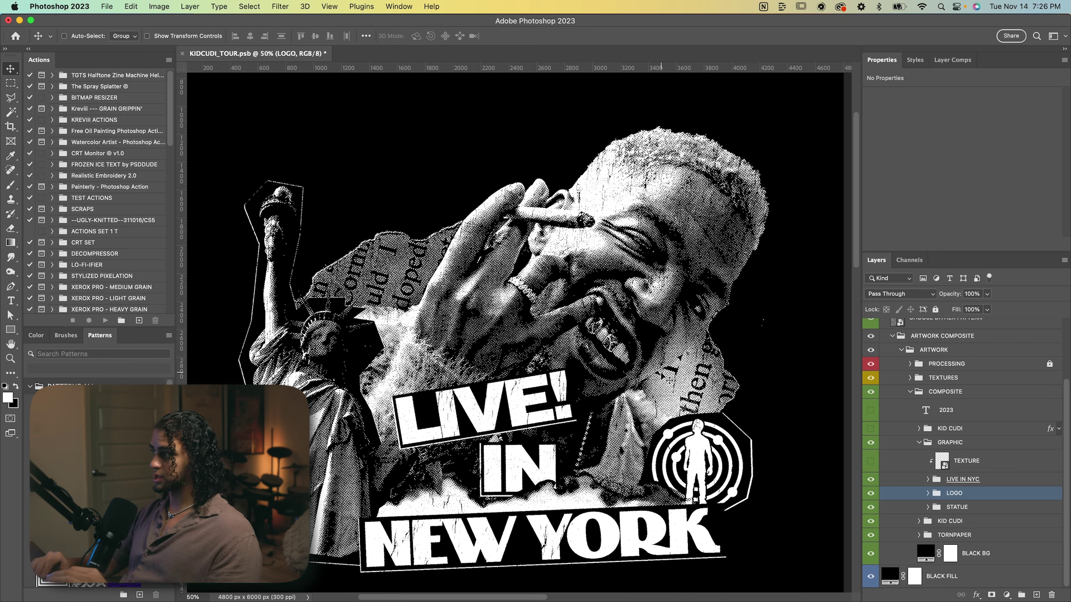
scroll(670, 381, left, 2)
scroll(670, 380, down, 1)
key(super+minus)
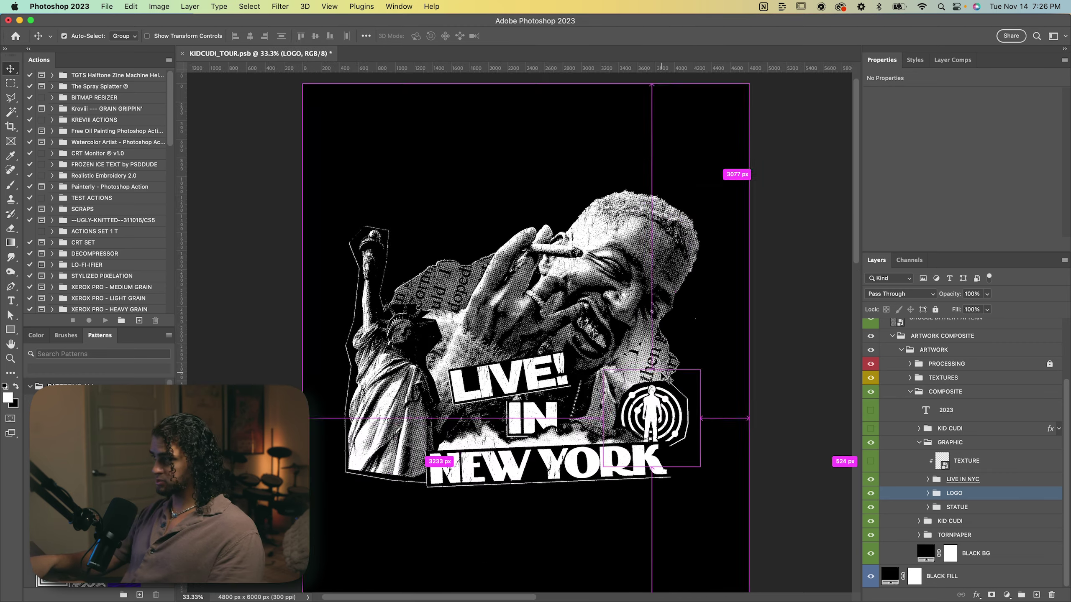
key(super+plus)
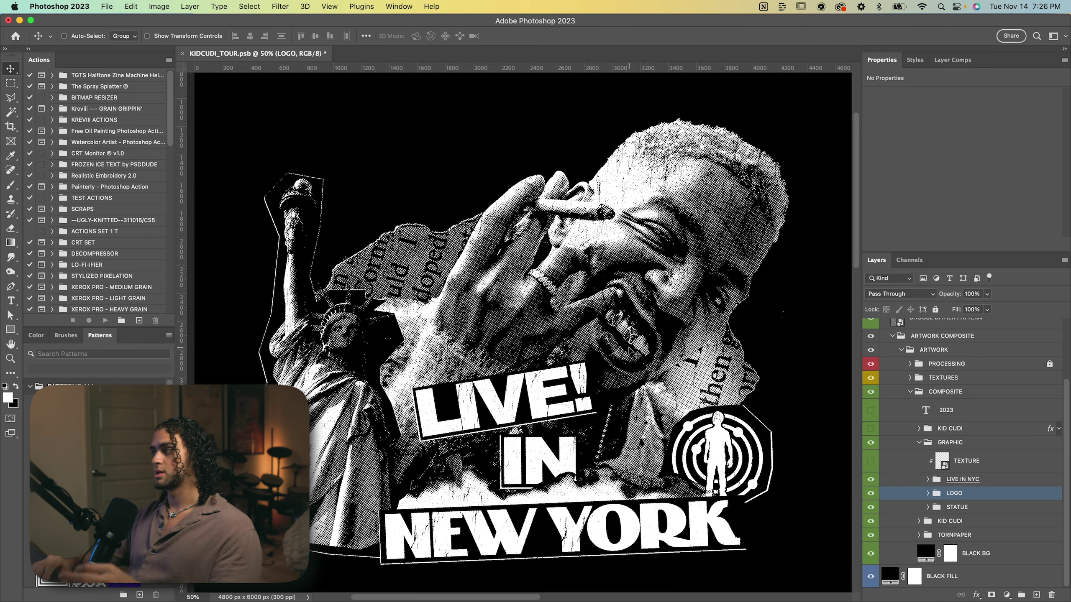
scroll(631, 351, up, 2)
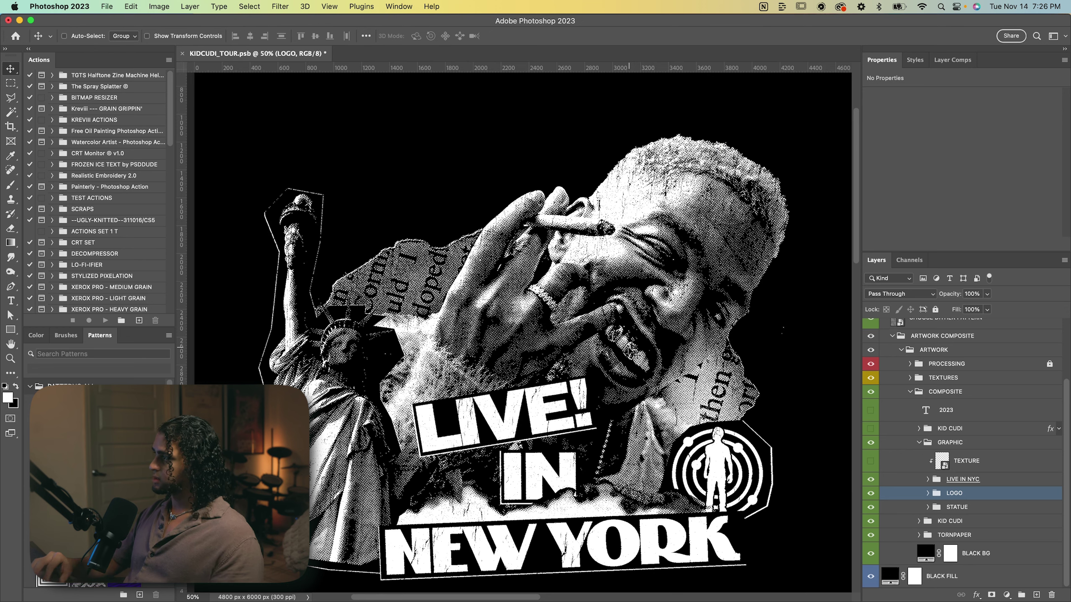
Collapse the GRAPHIC and ARTWORK COMPOSITE groups, and show and expand the COLORS group
scroll(986, 435, up, 1)
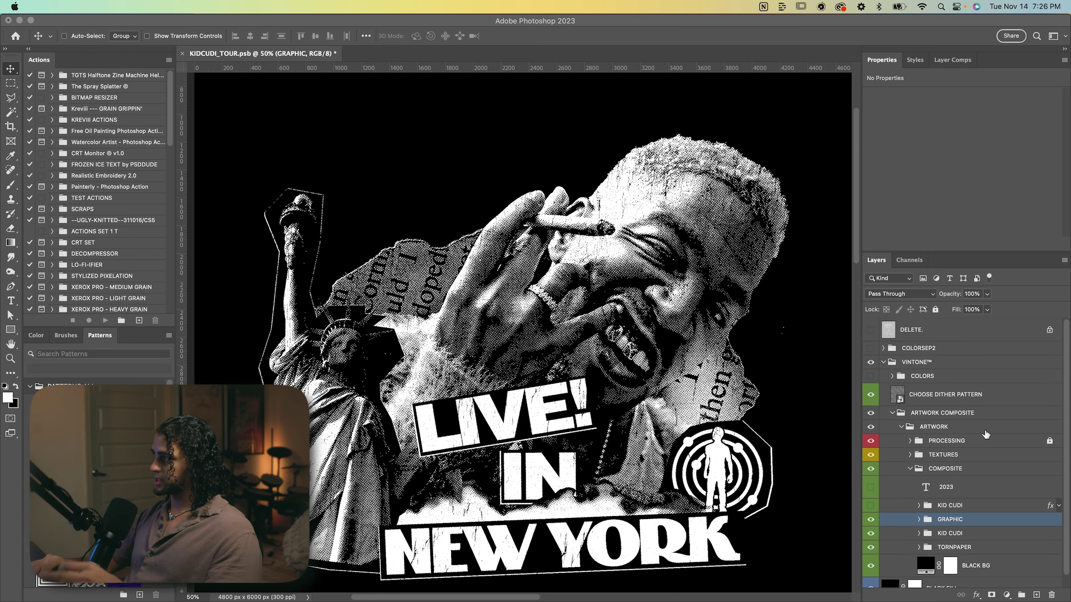
click(893, 413)
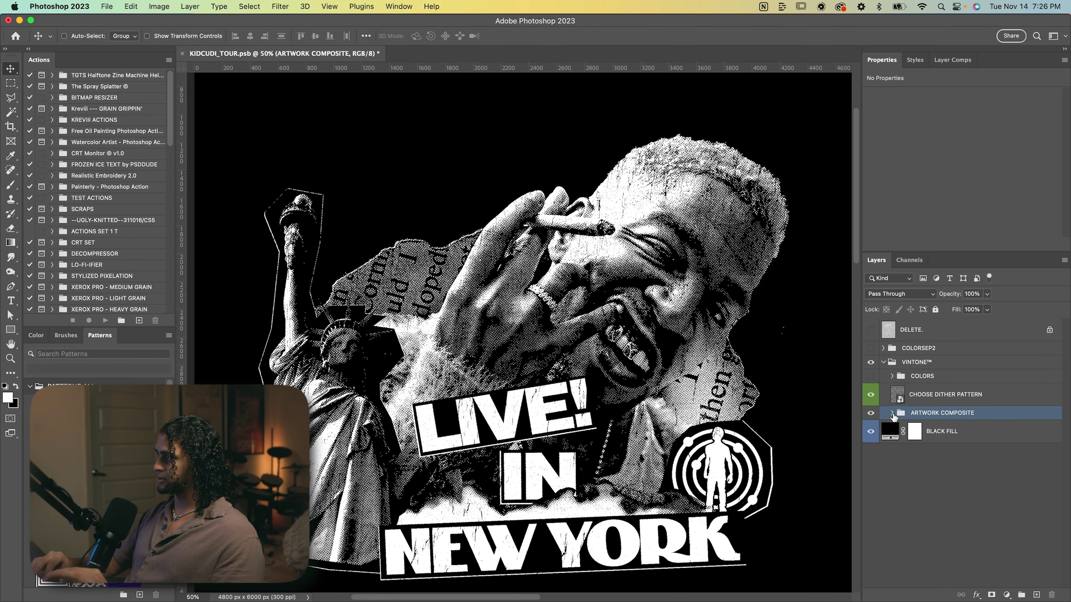
click(871, 375)
click(892, 376)
click(903, 392)
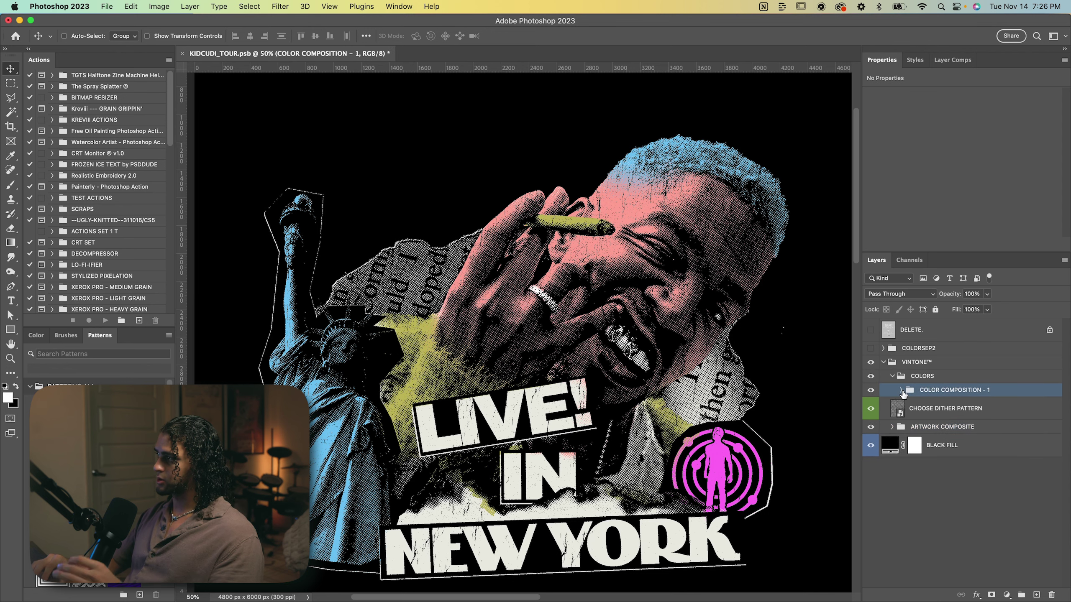
Expand the COLOR COMPOSITION - 1 group and select its cudi group
click(902, 391)
click(934, 404)
drag(738, 373, 738, 367)
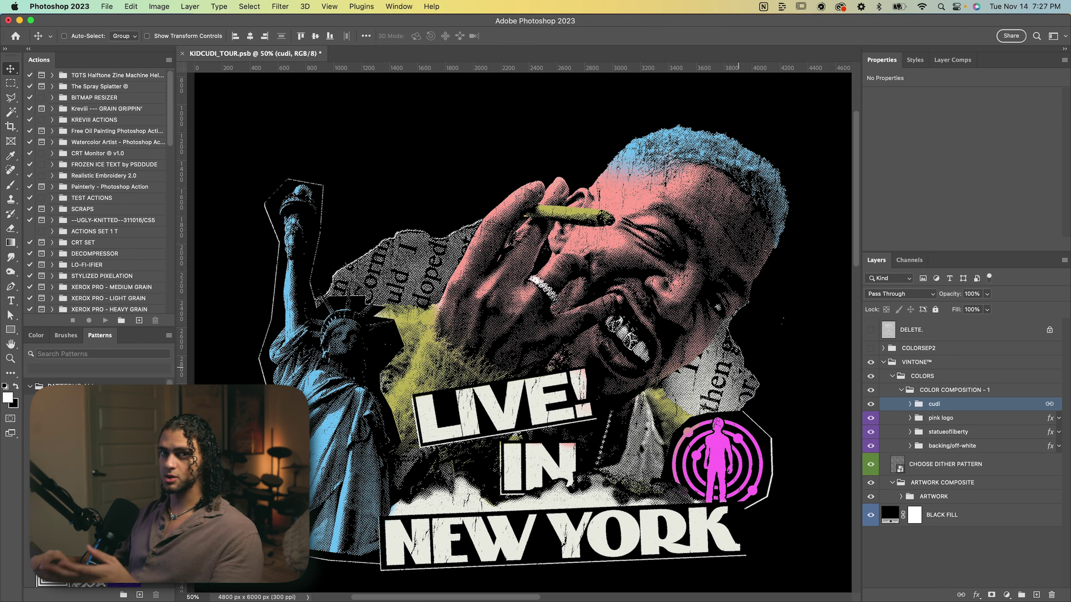
mouse_move(871, 404)
mouse_down()
mouse_move(872, 435)
mouse_move(871, 404)
mouse_up()
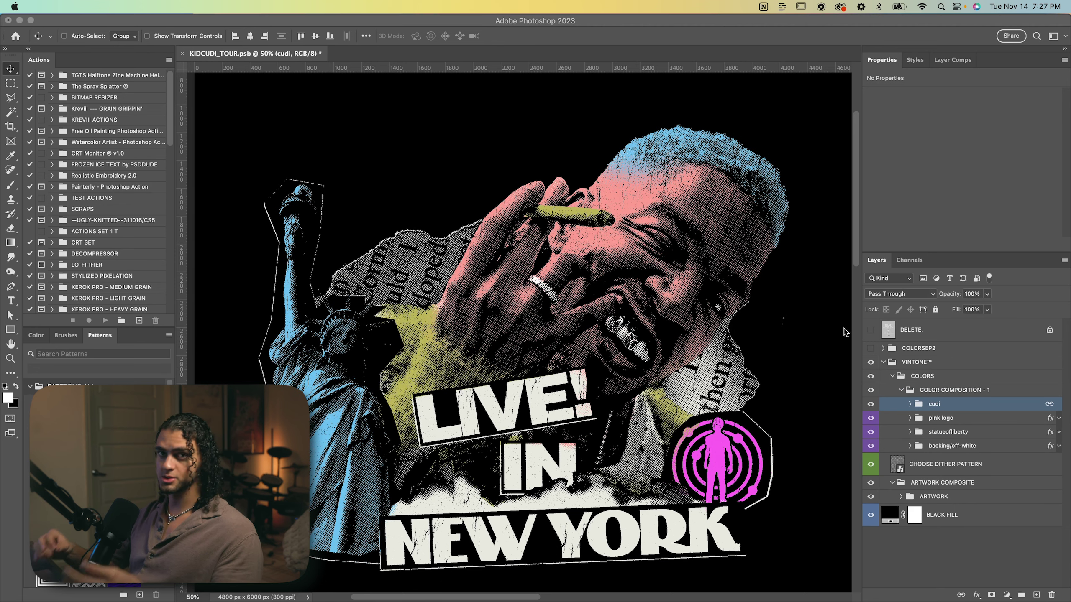
Examine the coloured halftone dots on the hand, jacket and lettering close up
click(718, 330)
key(super+plus)
key(super+plus)
key(super+plus)
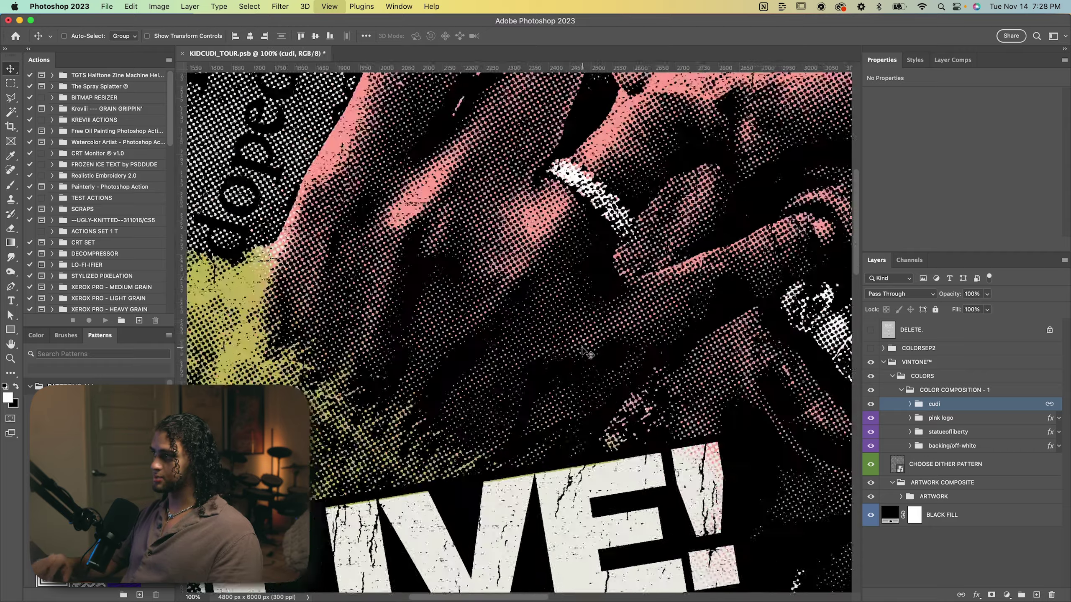
scroll(584, 351, down, 7)
scroll(585, 352, right, 4)
scroll(585, 353, down, 1)
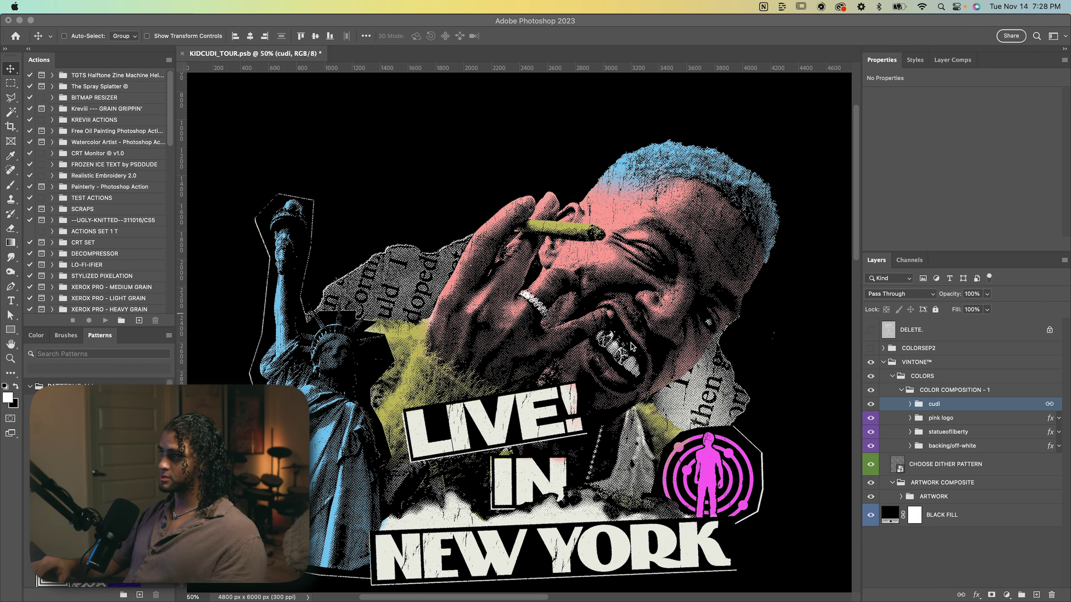
Hide the cudi, pink logo and statueofliberty colour groups and select the backing/off-white group
click(871, 403)
click(870, 403)
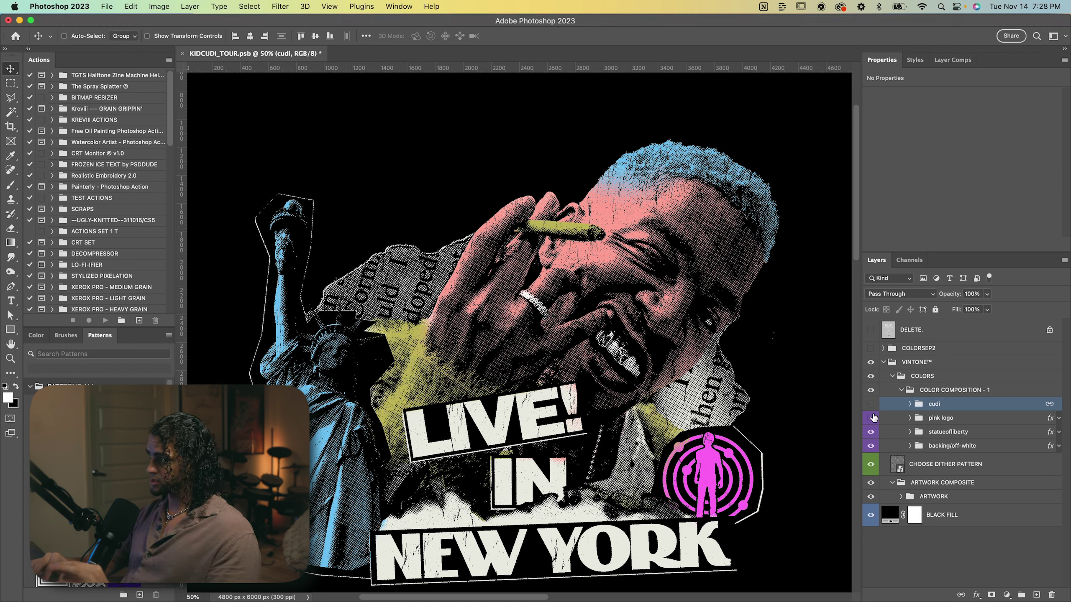
click(870, 418)
click(869, 433)
click(932, 448)
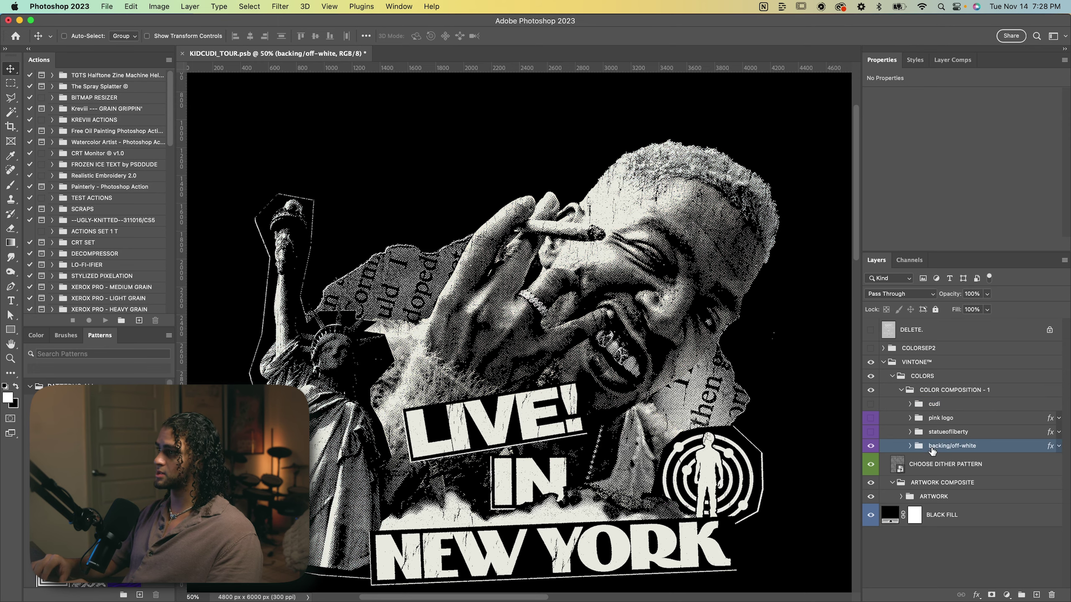
key(super+minus)
key(super+equal)
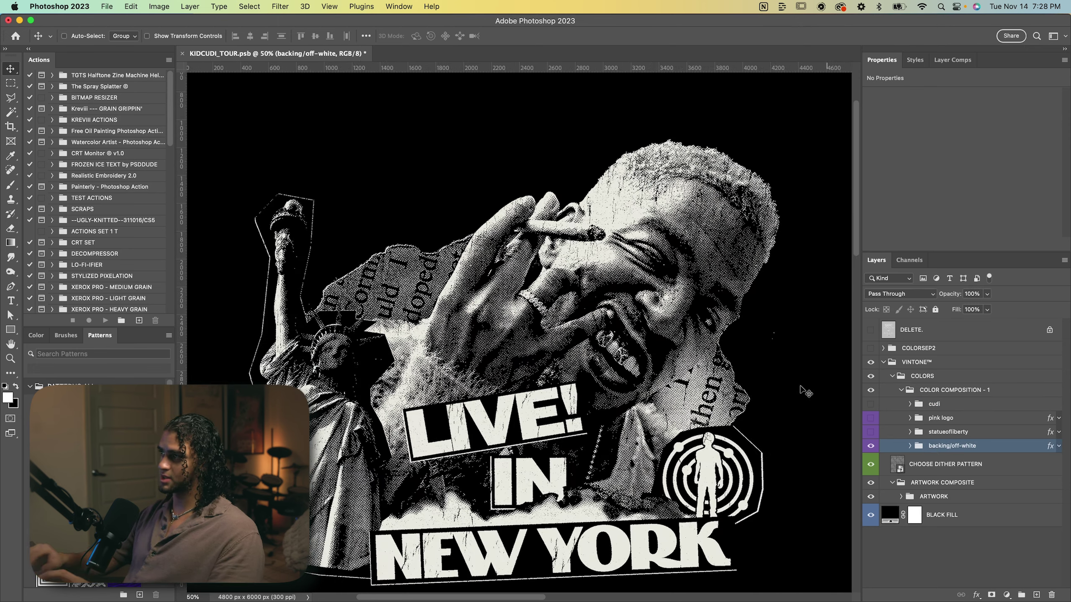
scroll(755, 364, down, 1)
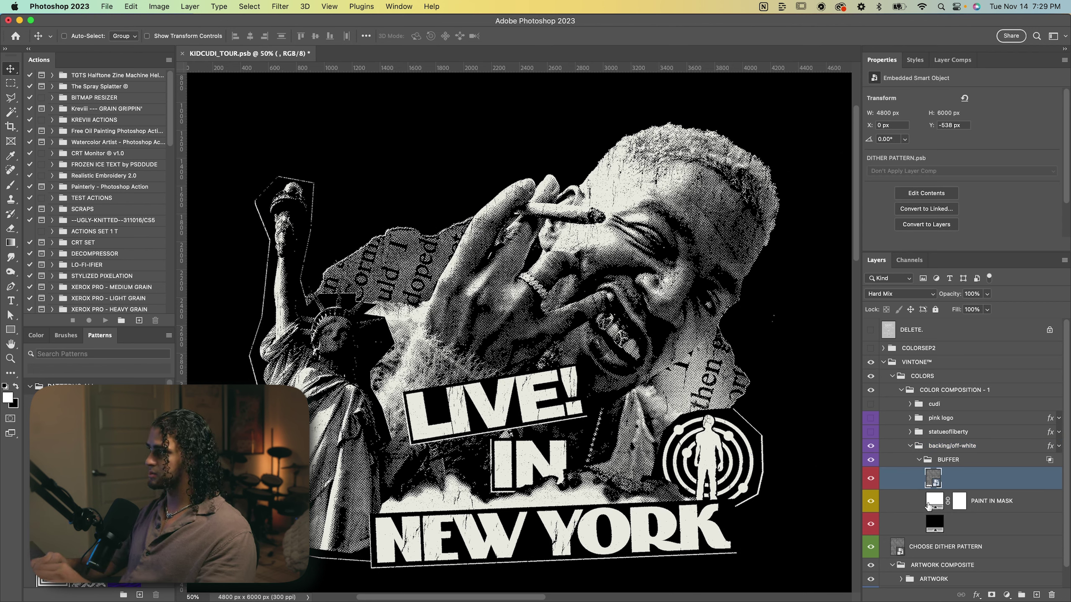
Paint black across the hand on the backing/off-white group's PAINT IN MASK layer mask with a 700 px brush, and inspect it close up
click(959, 502)
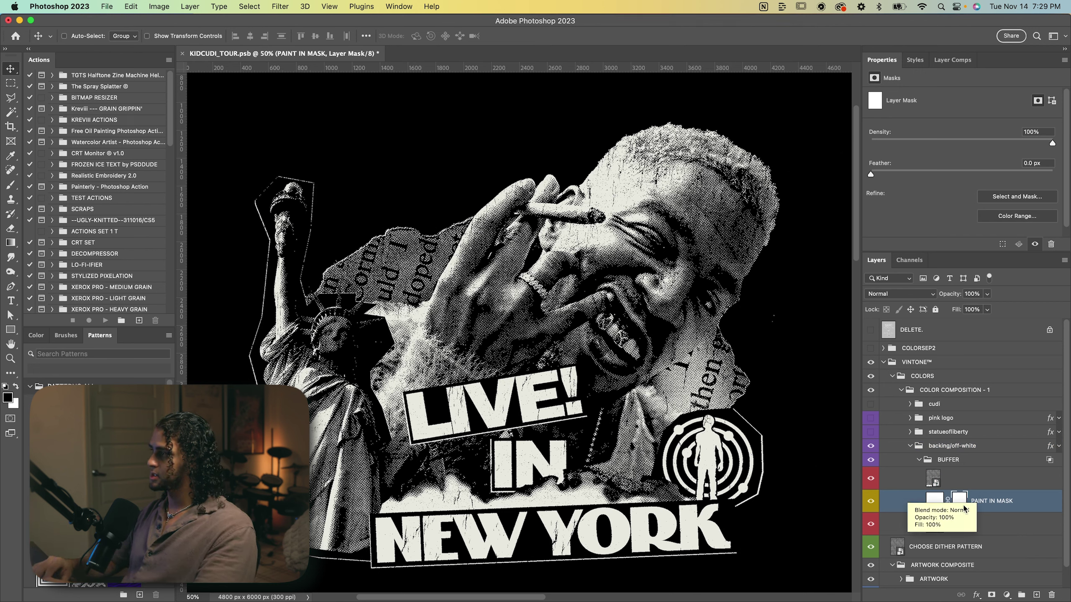
key(b)
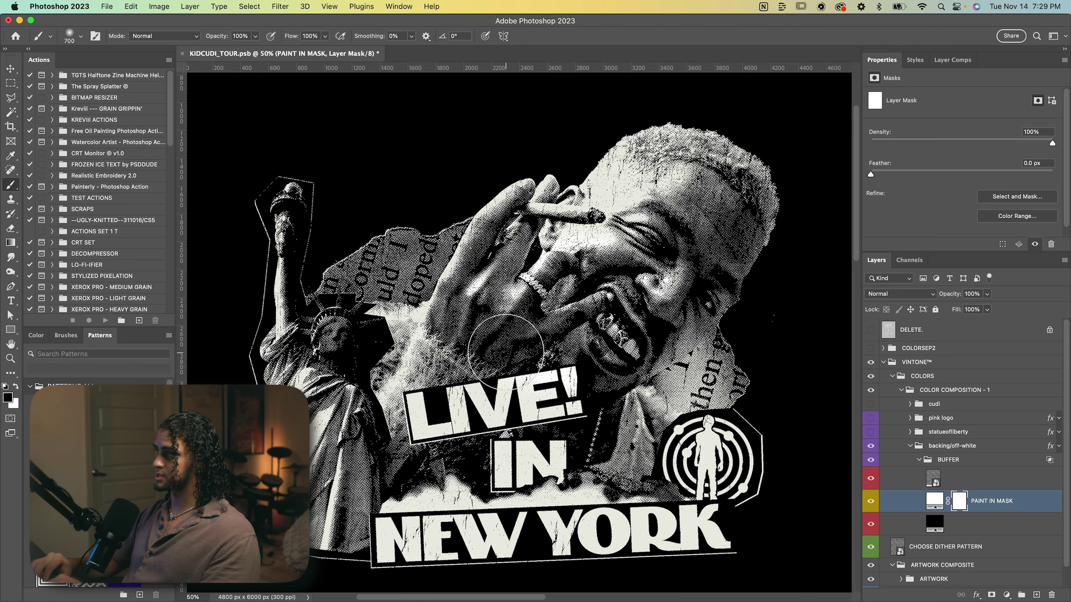
drag(506, 351, 413, 375)
key(super+equal)
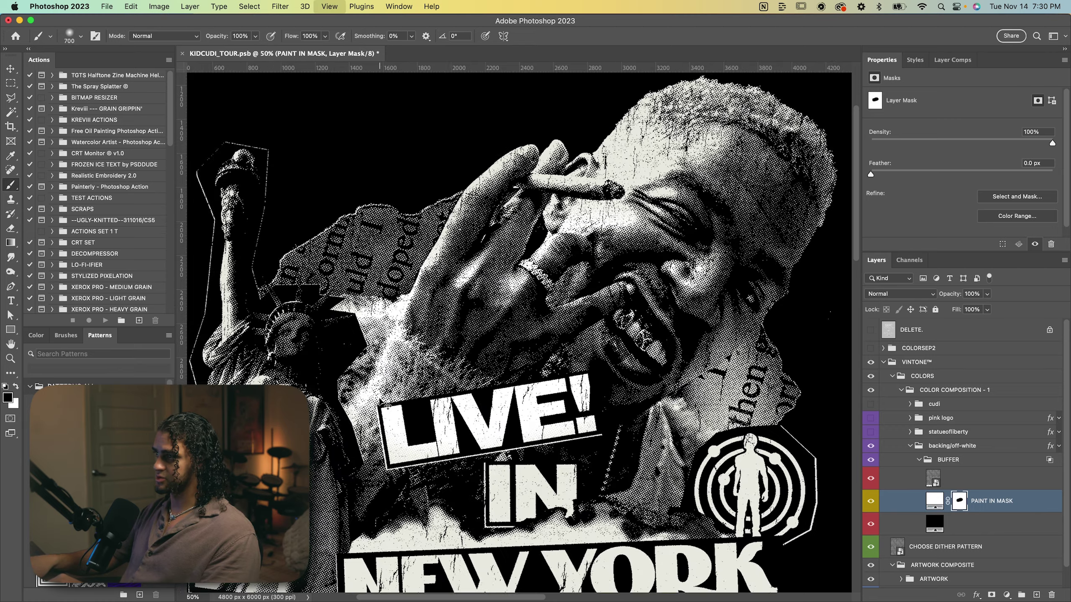
key(super+equal)
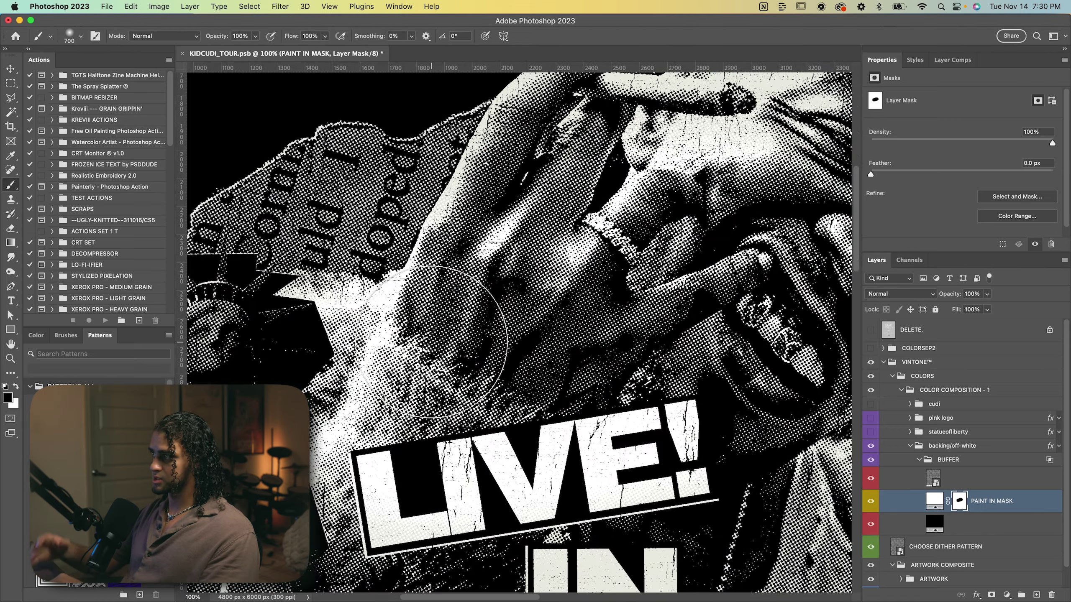
Undo the brush stroke on the backing/off-white layer mask
key(super+z)
key(super+minus)
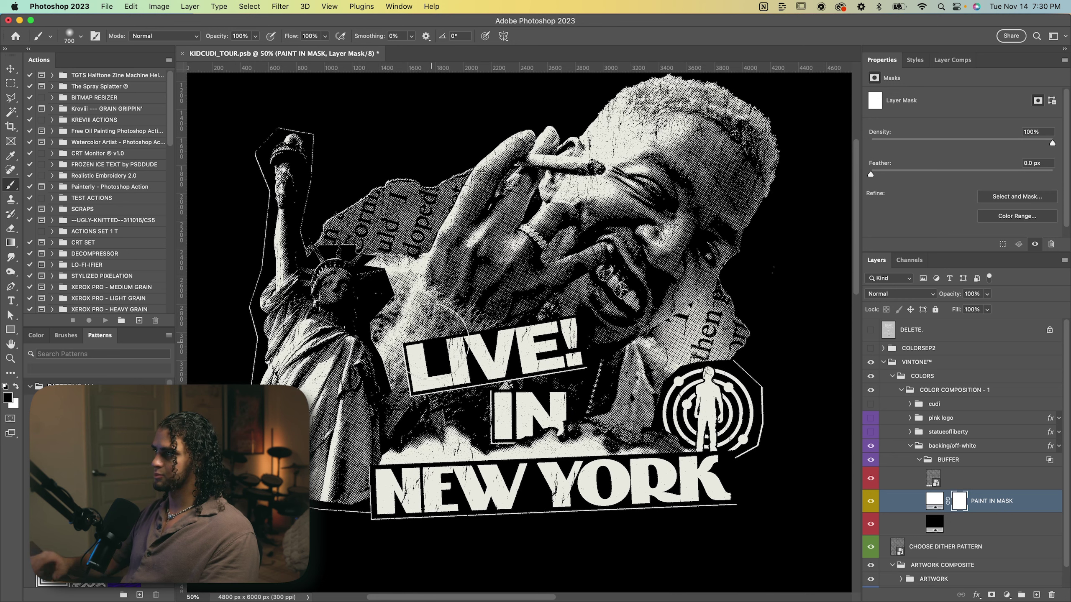
scroll(432, 342, up, 2)
key(super+Tab)
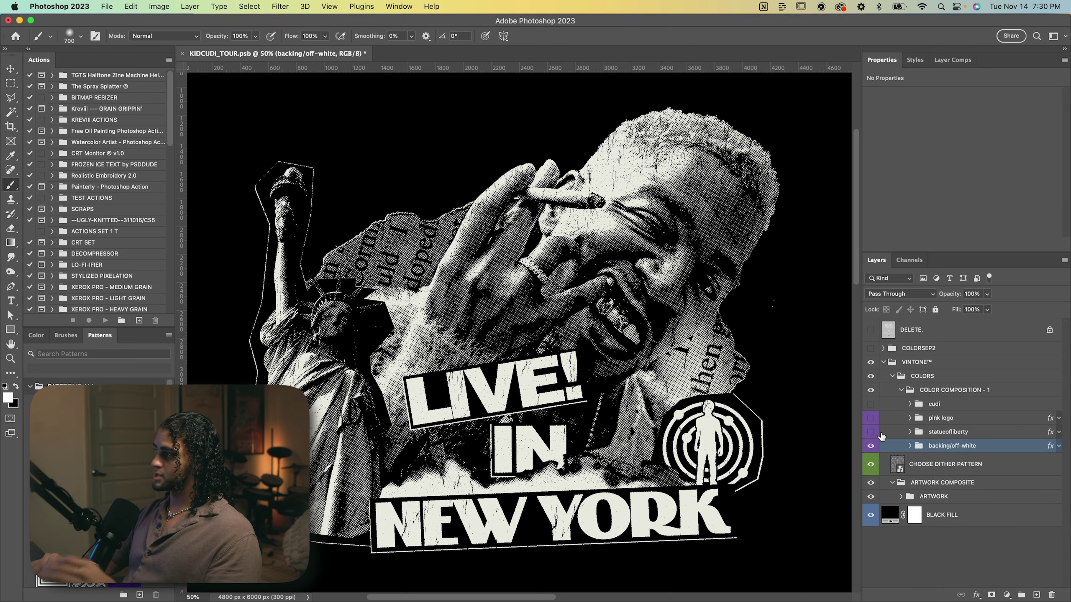
Show the statueofliberty colour group and expand it to reach its PAINT IN MASK layer
click(870, 432)
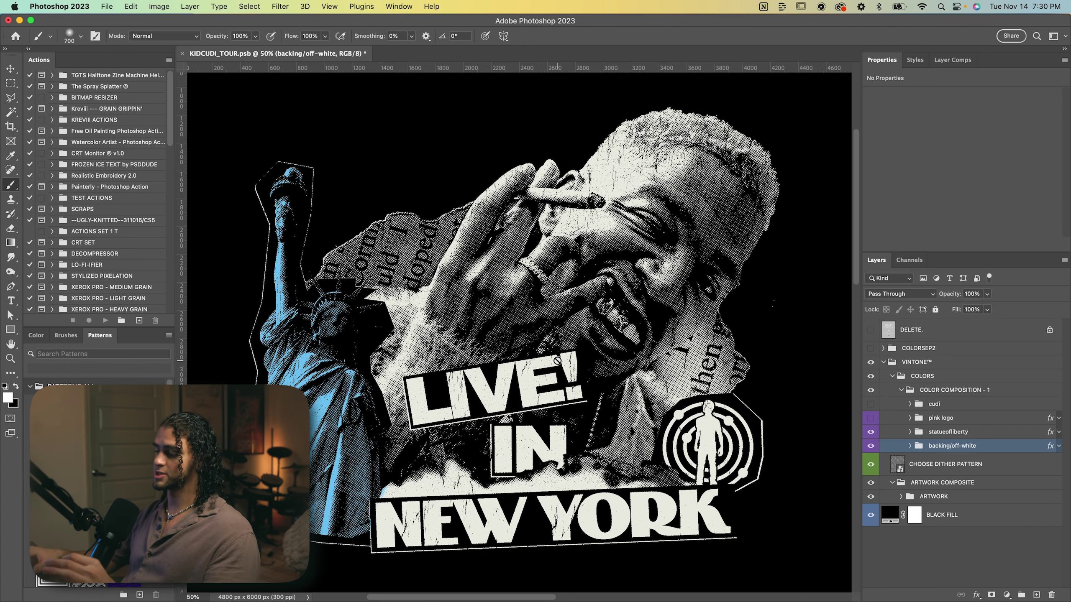
scroll(557, 360, up, 2)
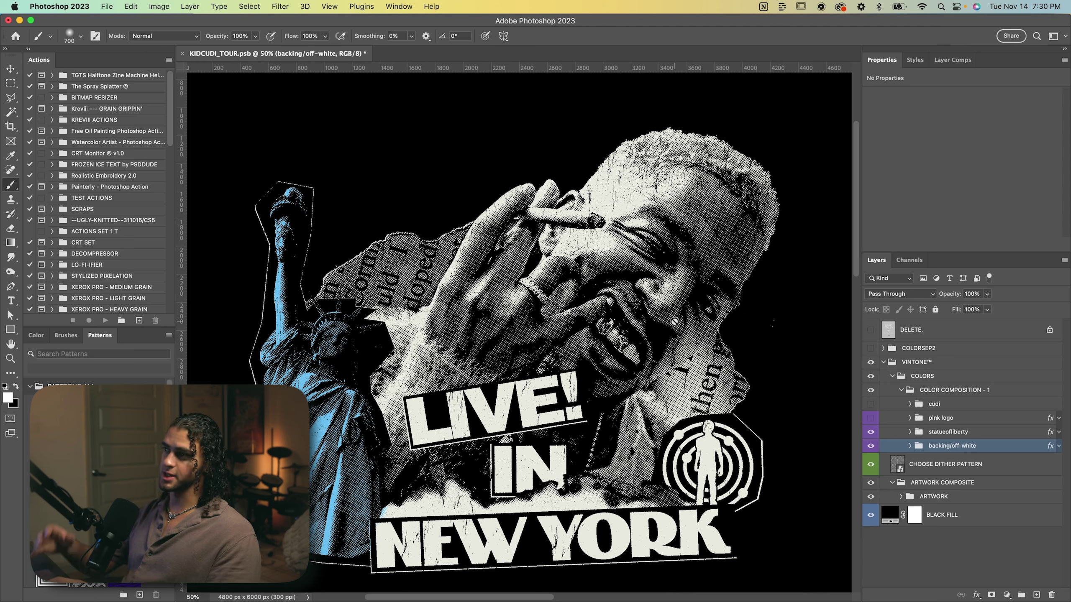
click(910, 432)
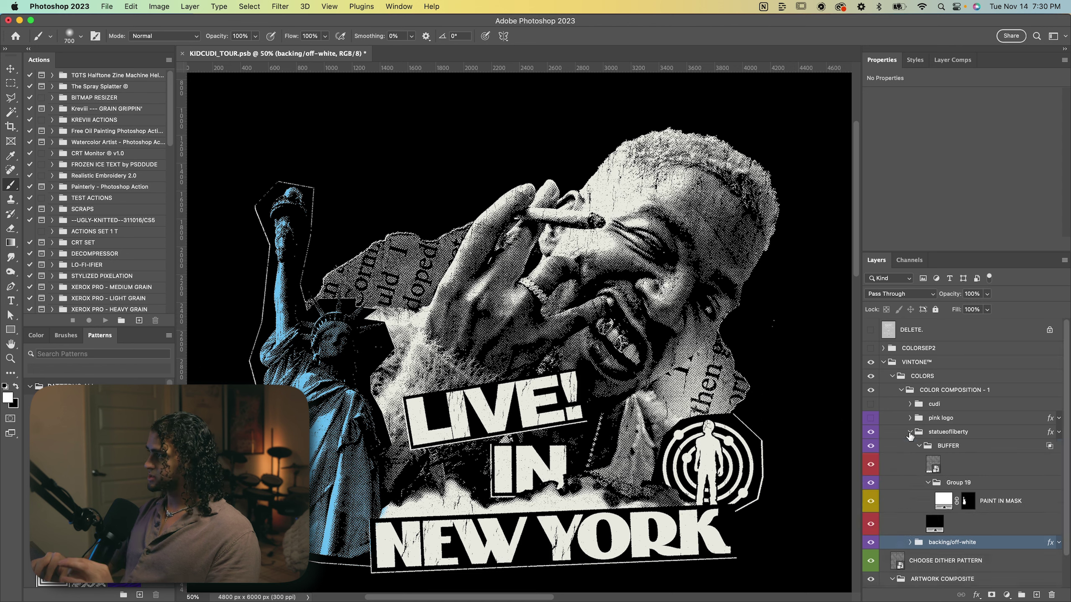
Paint black over the statue's robe on the statueofliberty PAINT IN MASK layer mask to remove the blue there, and inspect the halftone
click(967, 501)
key(x)
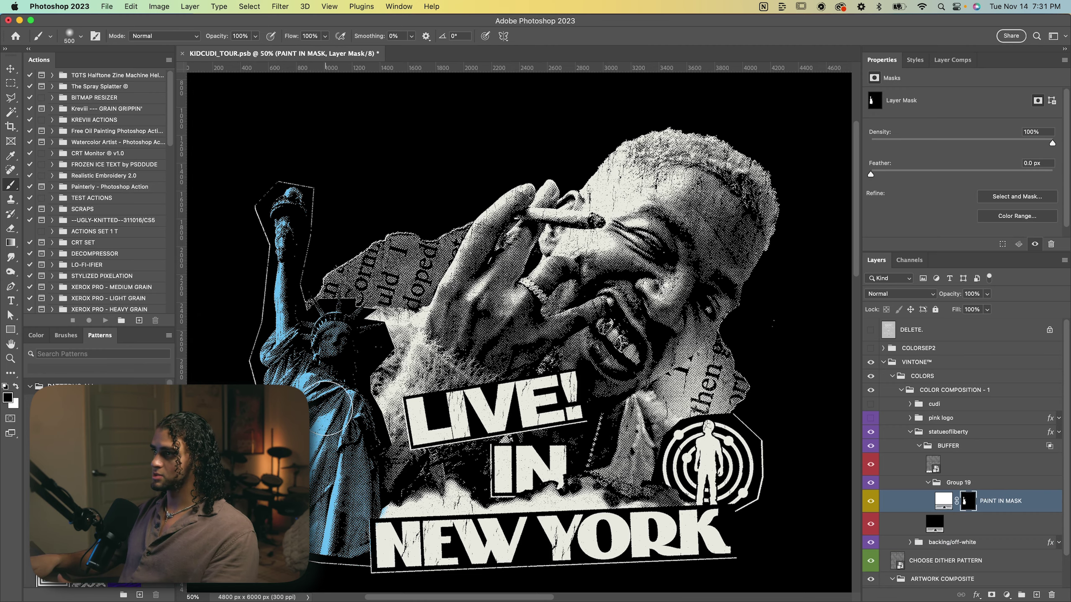
mouse_move(326, 407)
mouse_down()
mouse_move(354, 337)
mouse_move(332, 354)
mouse_move(336, 429)
mouse_move(372, 418)
mouse_up()
scroll(372, 419, up, 4)
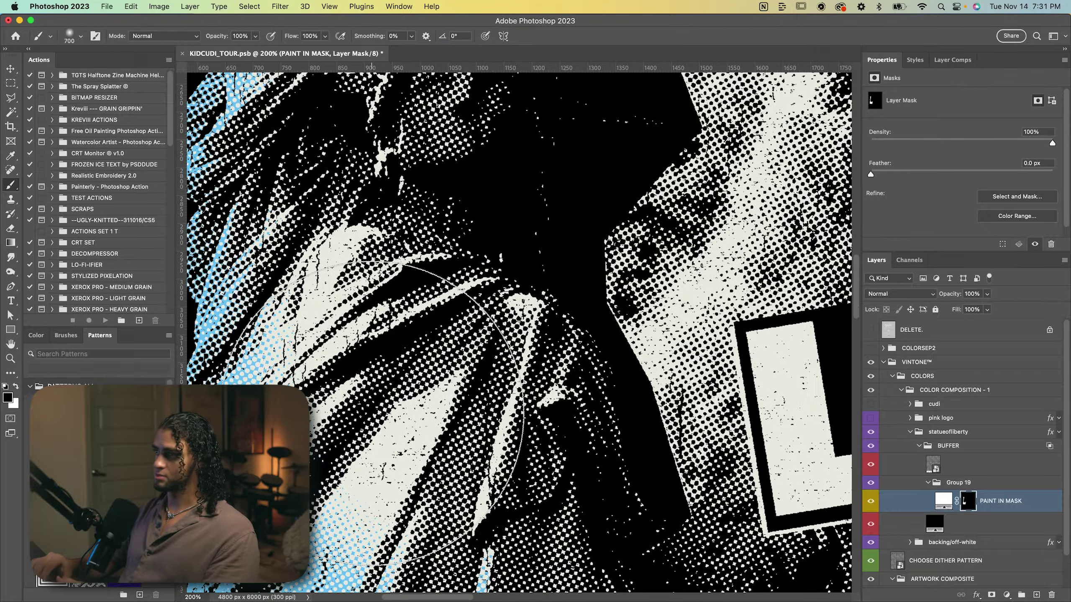
drag(374, 414, 483, 392)
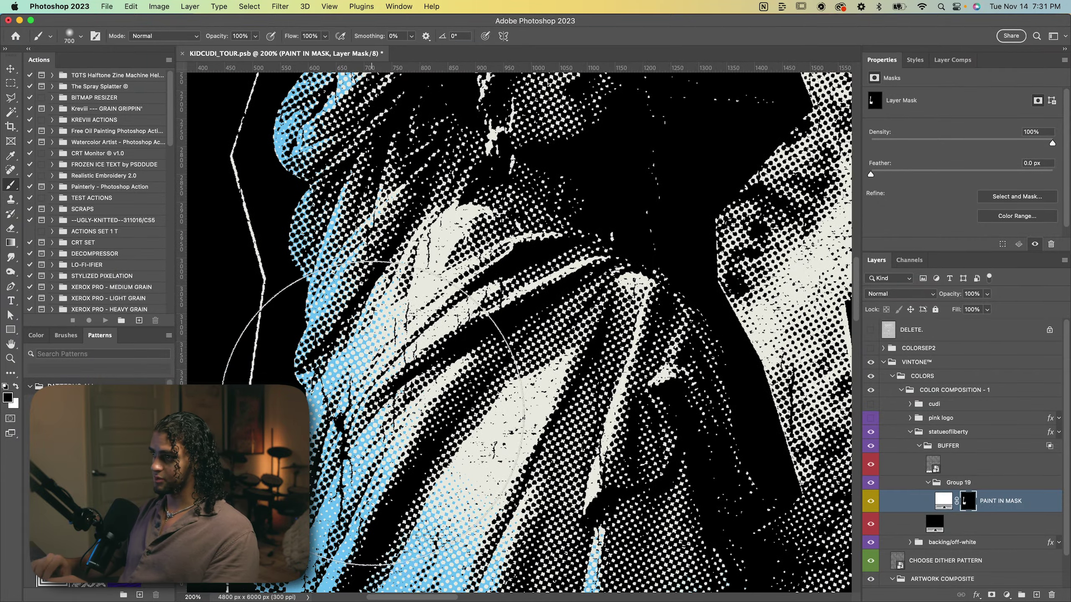
key(super+minus)
key(super+minus)
scroll(527, 395, up, 2)
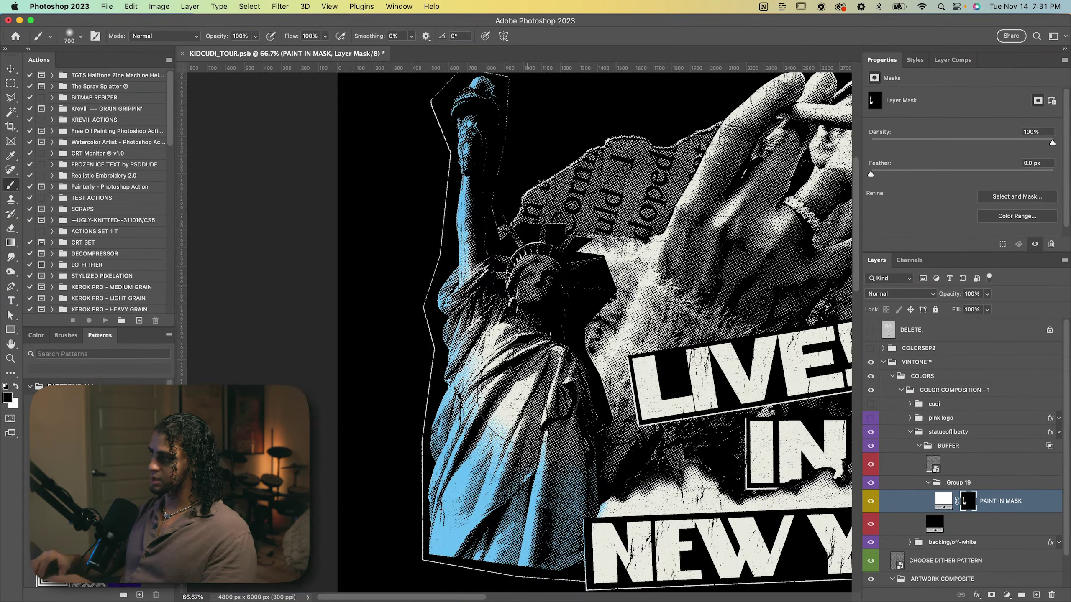
Paint white over the statue's robe on the same layer mask to bring the blue back
key(super+plus)
key(x)
mouse_move(528, 394)
mouse_down()
mouse_move(527, 455)
mouse_move(510, 422)
mouse_move(523, 258)
mouse_move(485, 224)
mouse_up()
key(super+minus)
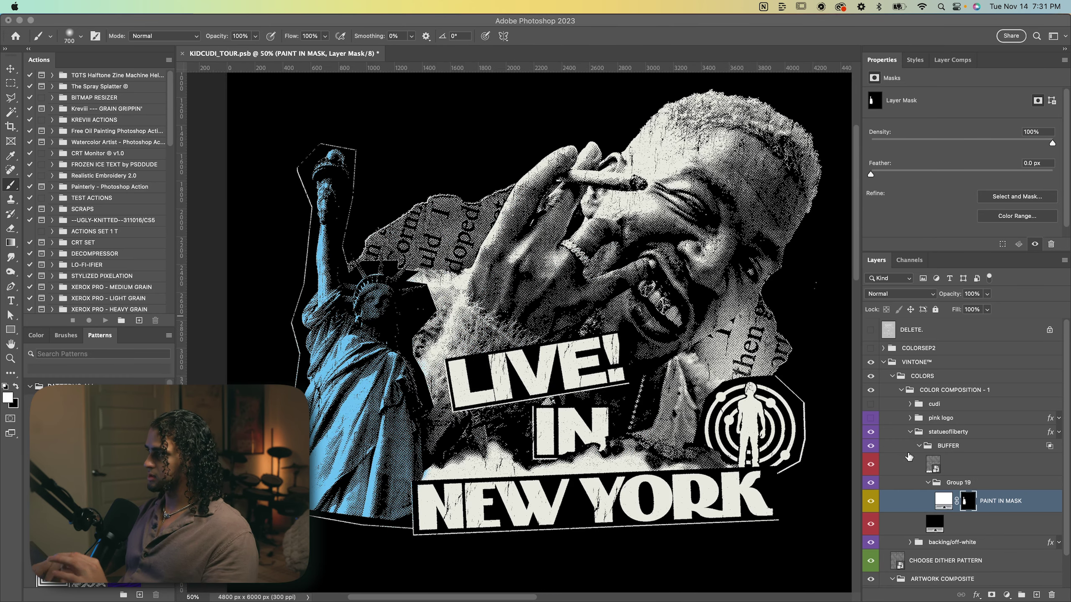
Try a mint green (68f2c3) and a lime green (c0f268) Color Overlay on the statueofliberty group
click(1002, 434)
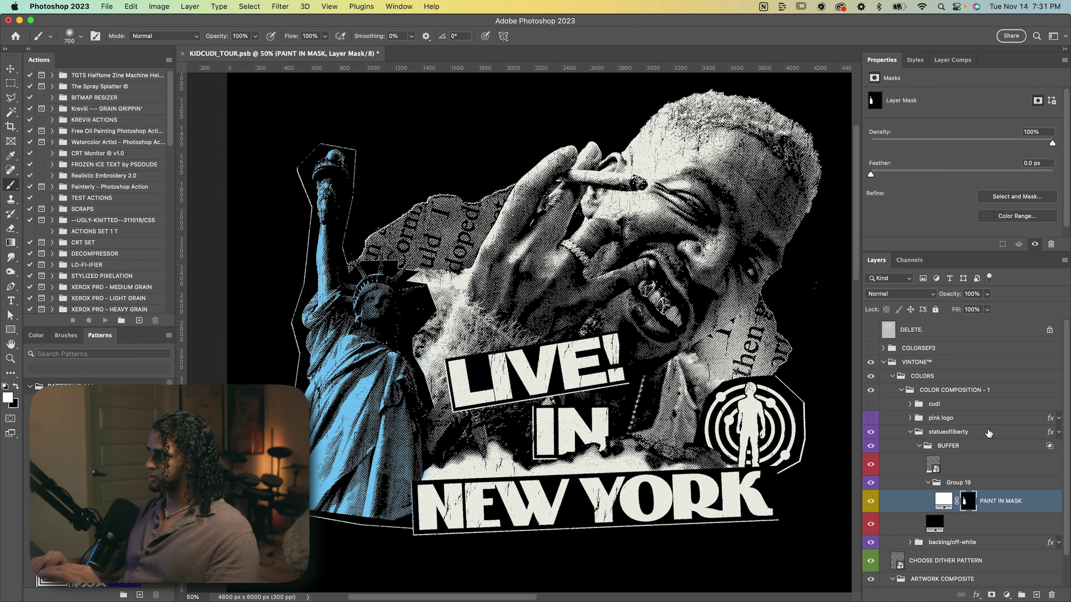
click(970, 434)
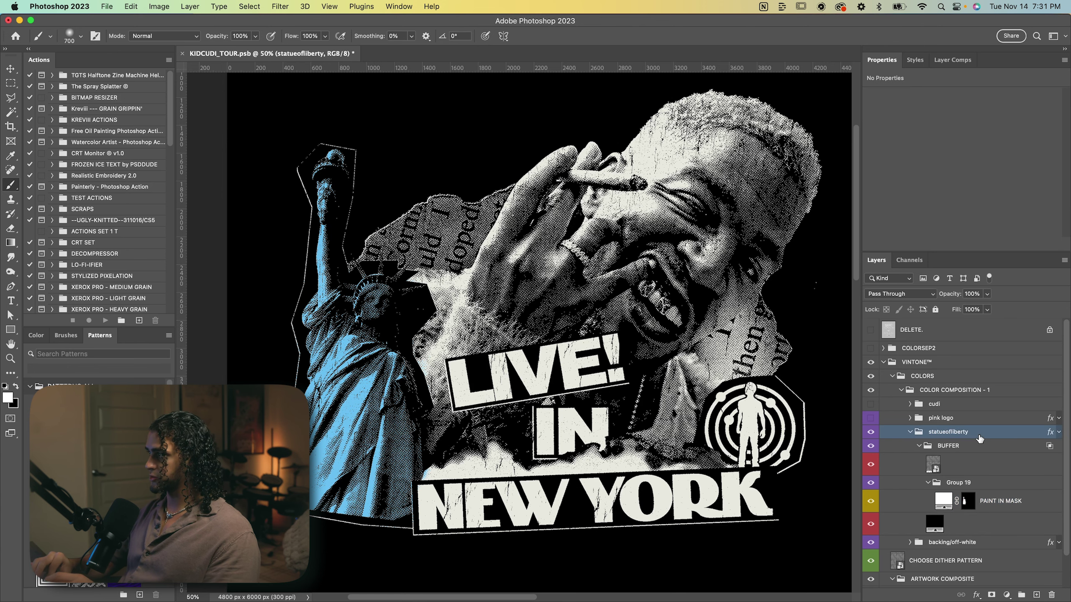
double_click(978, 435)
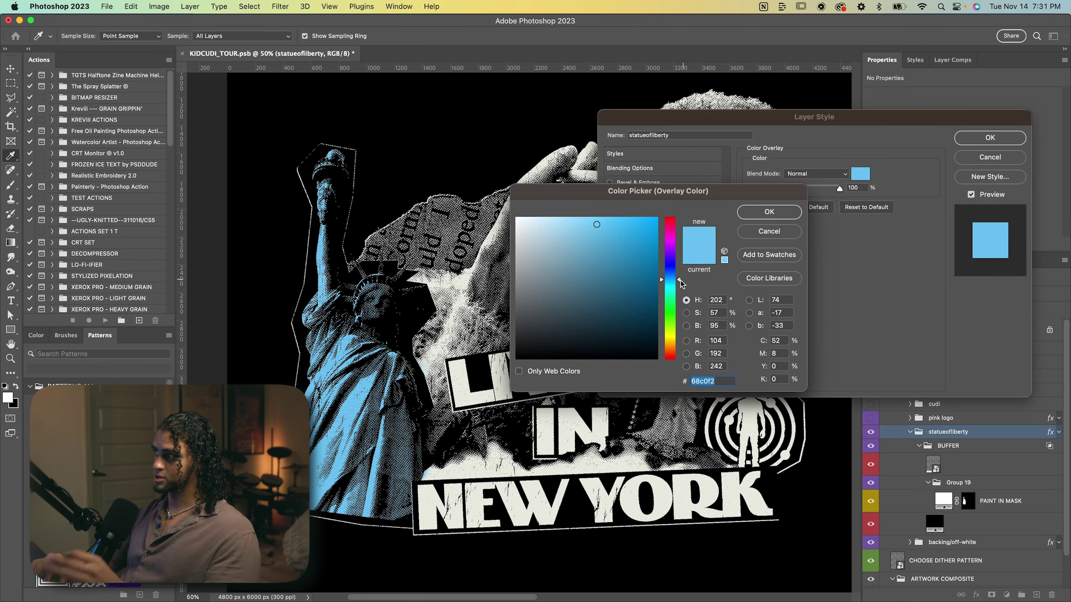
click(668, 296)
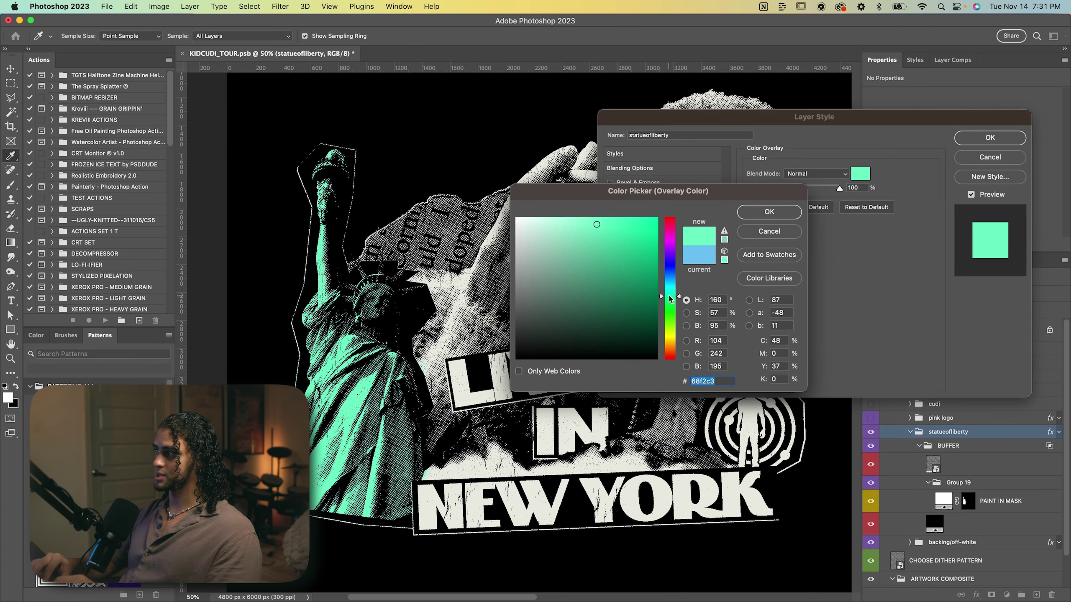
drag(669, 297, 671, 327)
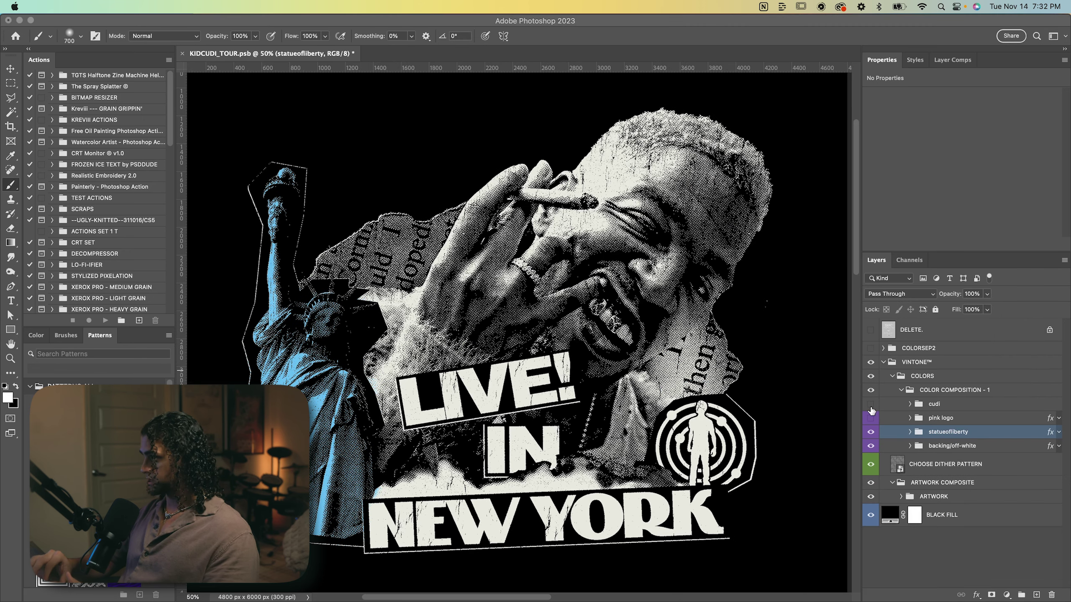
Show the cudi colour group and expand it
click(870, 404)
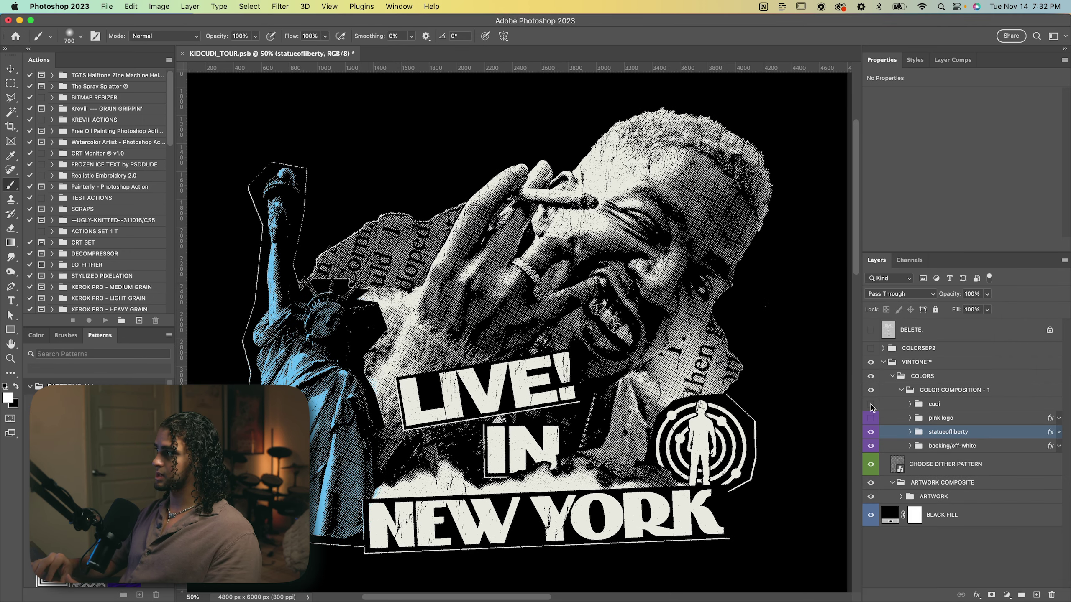
click(870, 404)
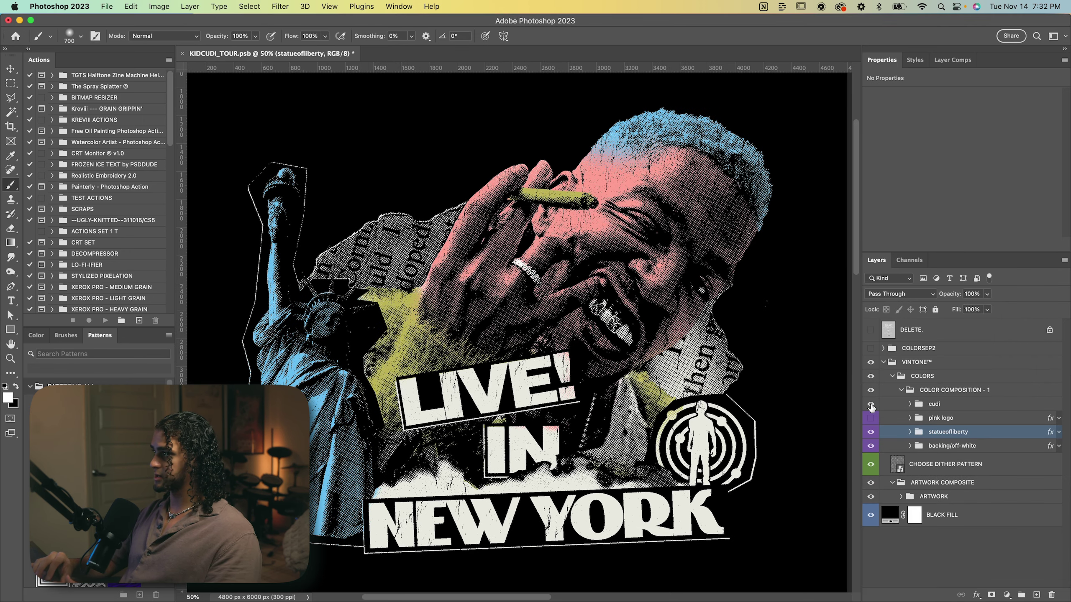
click(910, 405)
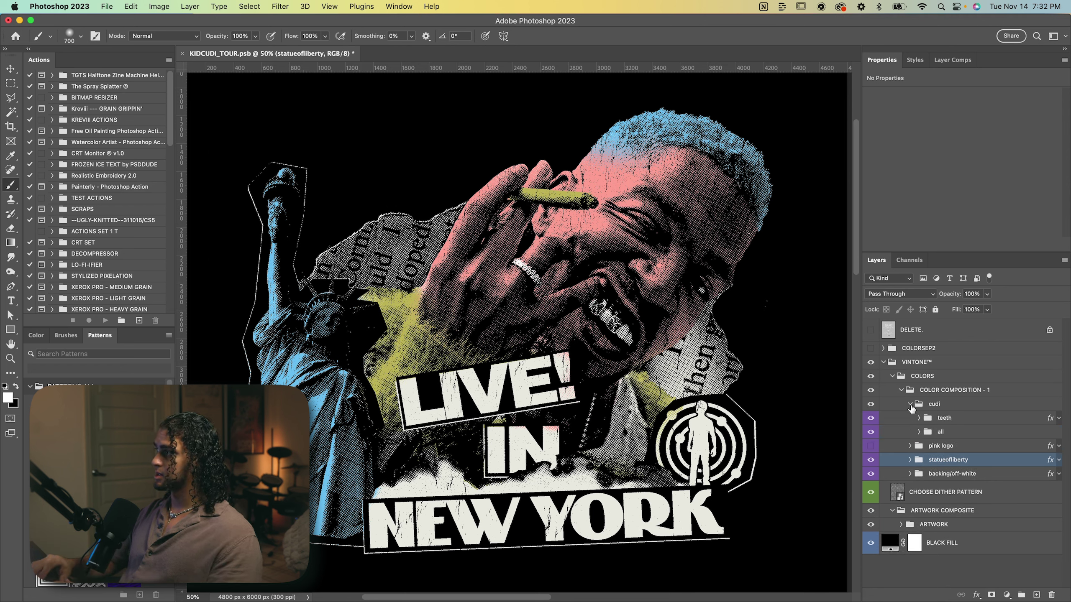
click(933, 405)
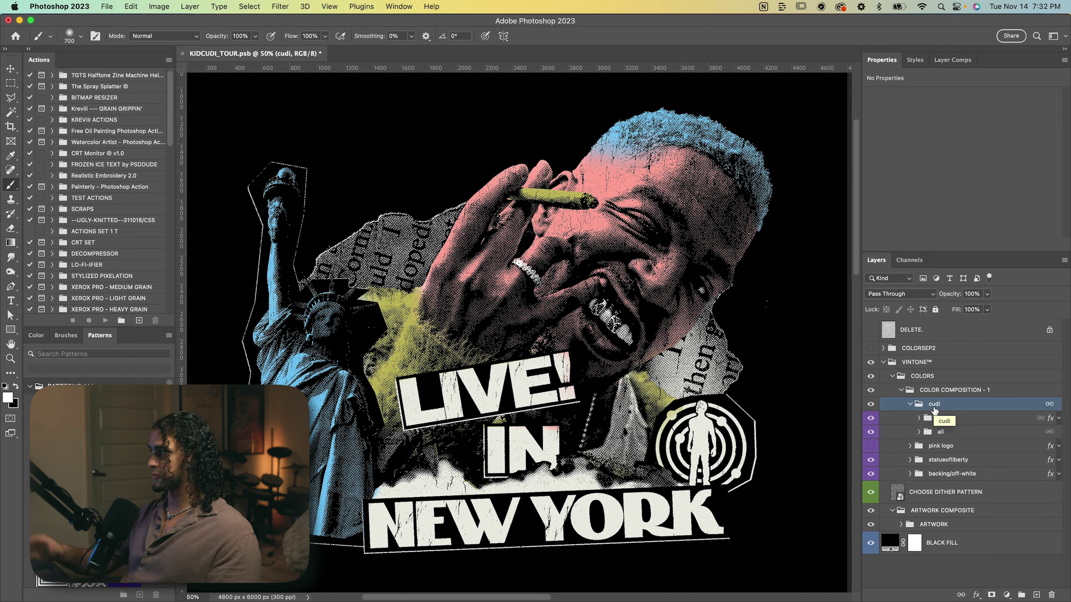
Hide the teeth group and expand the all group to go through its hair, blunt, skin and coat groups
click(919, 418)
click(920, 418)
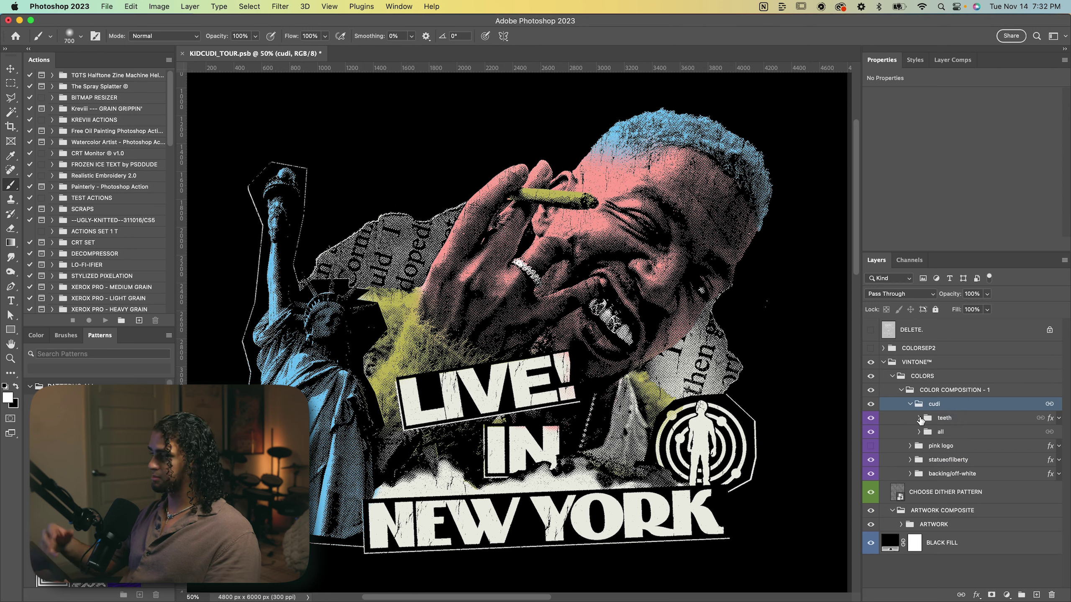
click(870, 418)
click(919, 432)
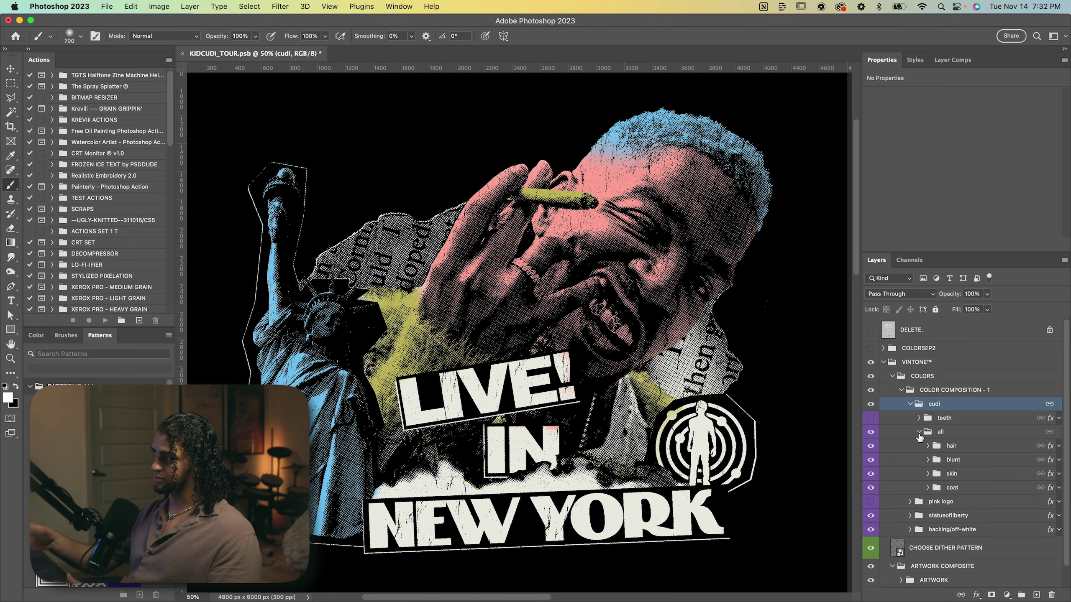
click(948, 449)
click(950, 460)
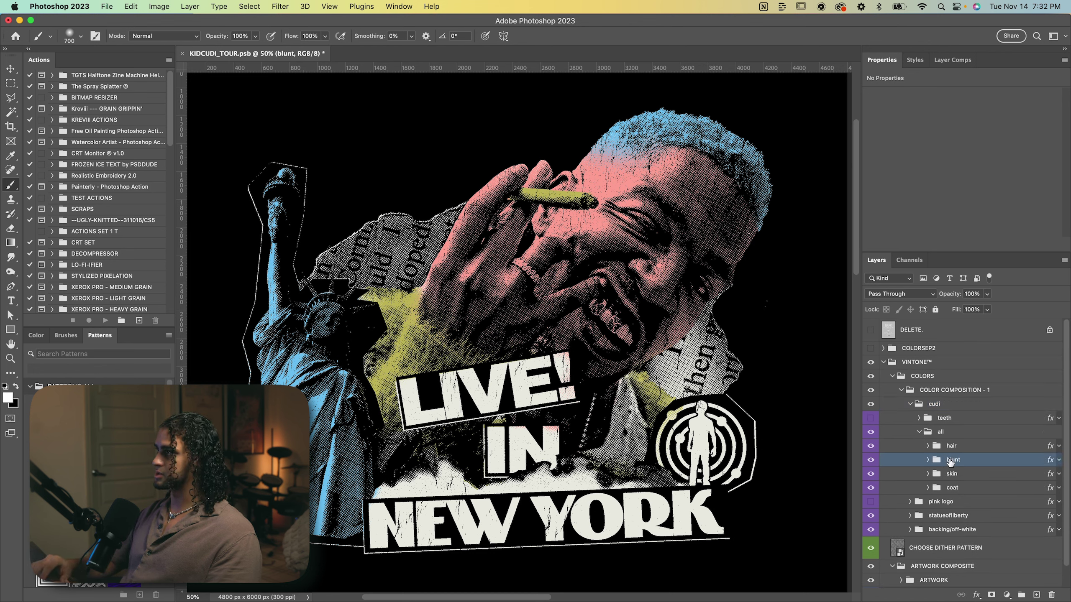
click(952, 474)
click(953, 490)
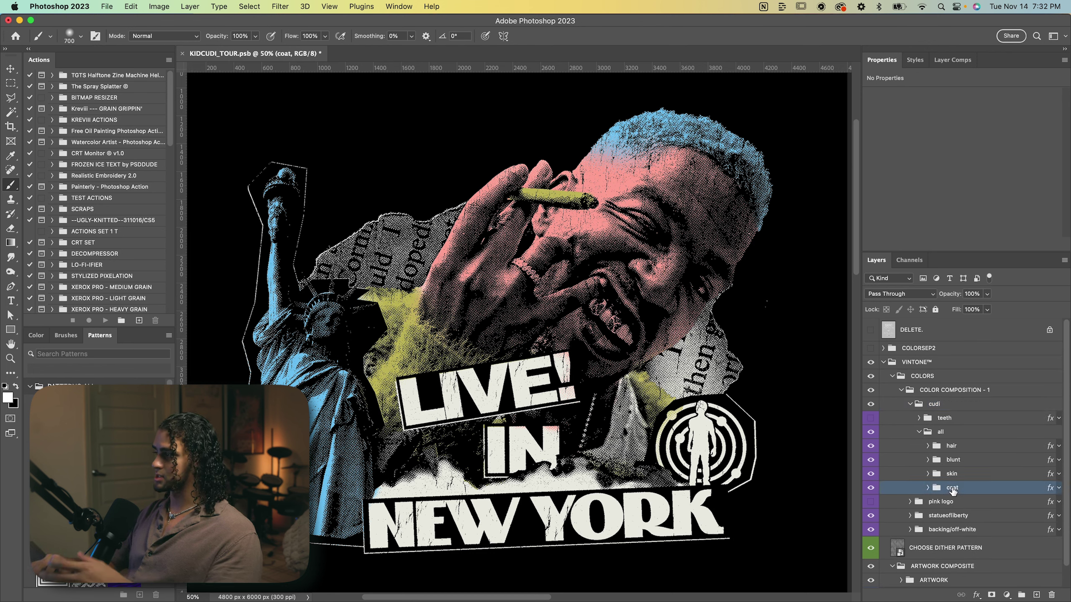
Hide the hair, blunt and skin groups, leaving coat shown, and expand the coat group to reach its masked subgroups
drag(871, 446, 870, 474)
scroll(714, 426, down, 2)
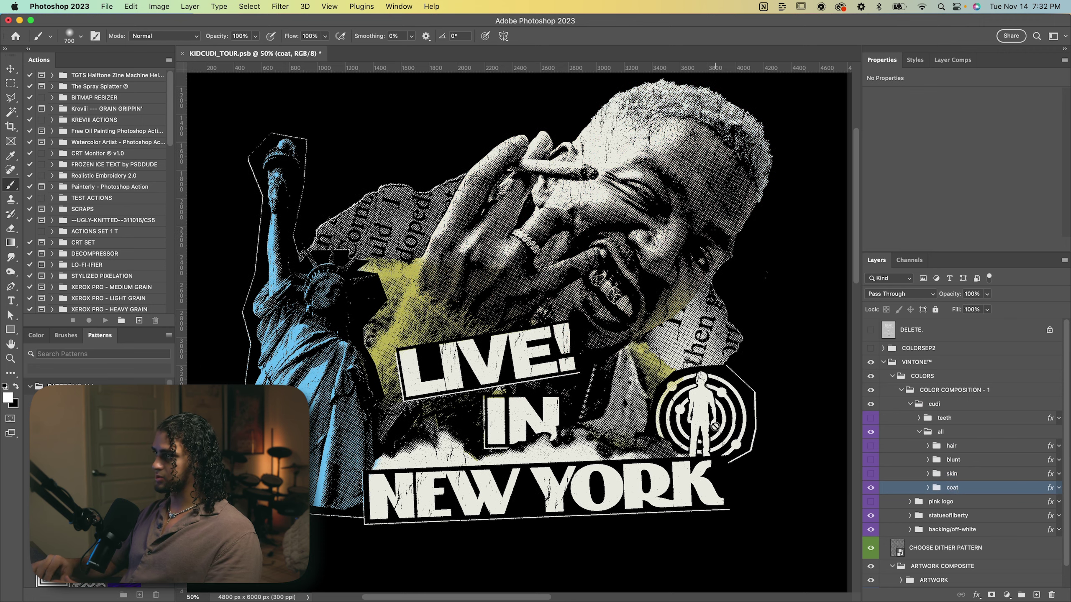
scroll(715, 426, up, 2)
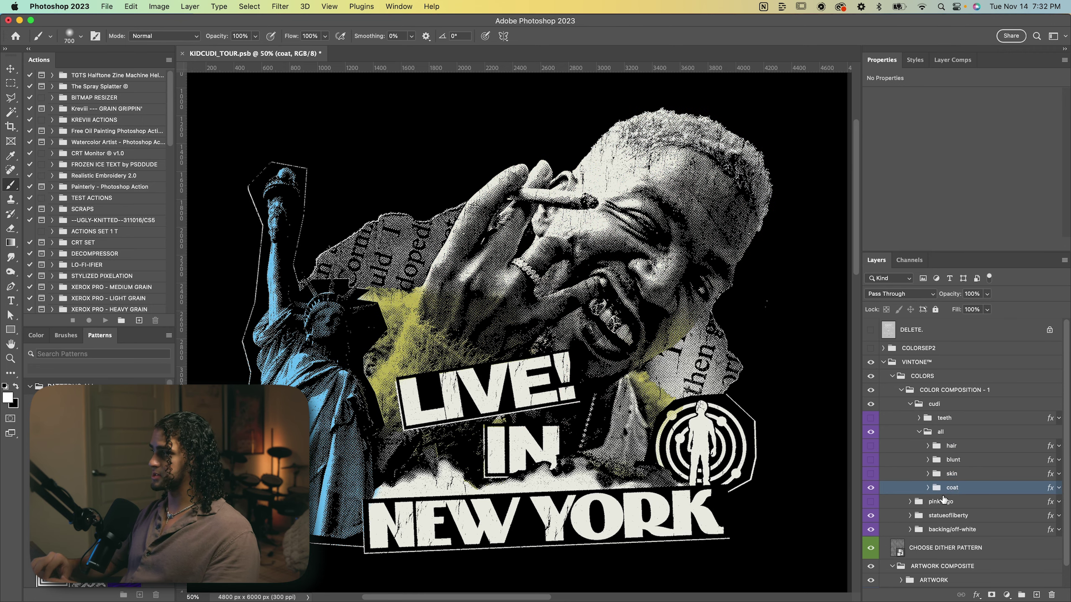
click(928, 488)
scroll(970, 463, down, 3)
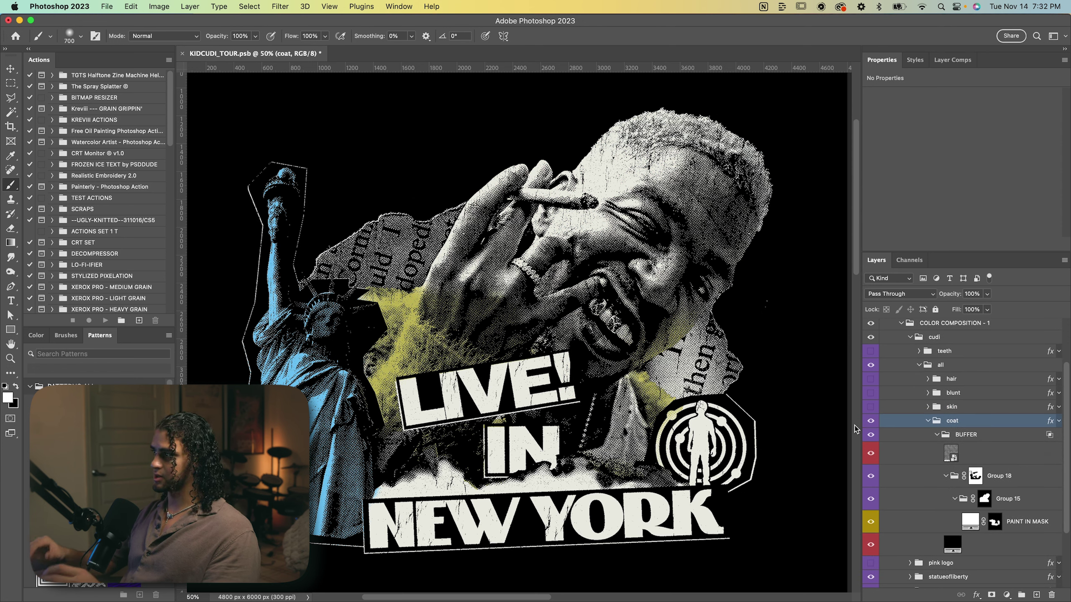
Temporarily disable the Group 18 and Group 15 layer masks inside the coat group to compare the yellow coverage, and re-enable both
click(975, 476)
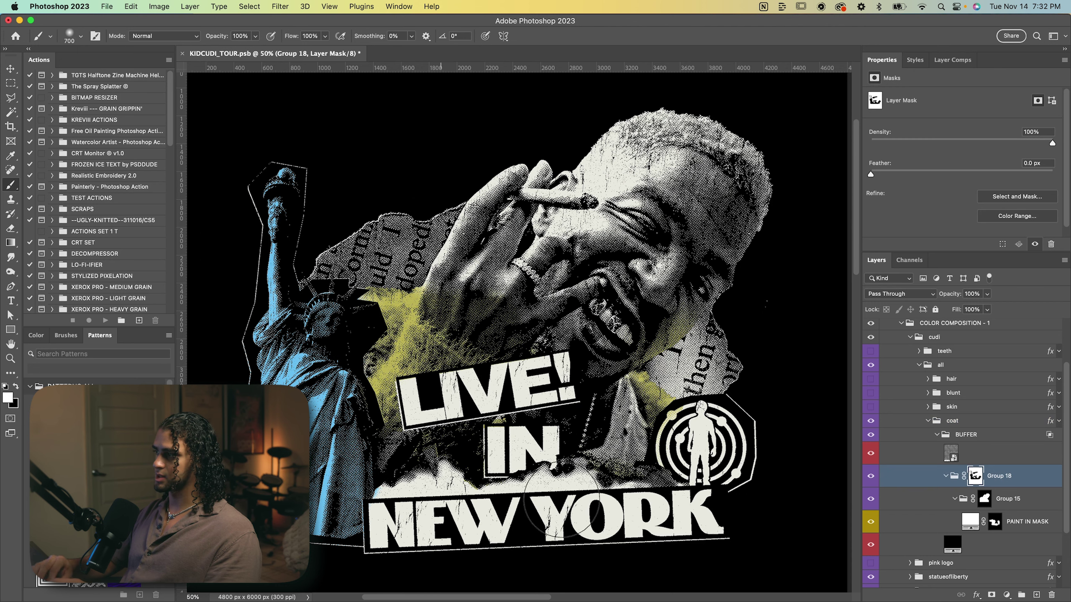
key(super+Tab)
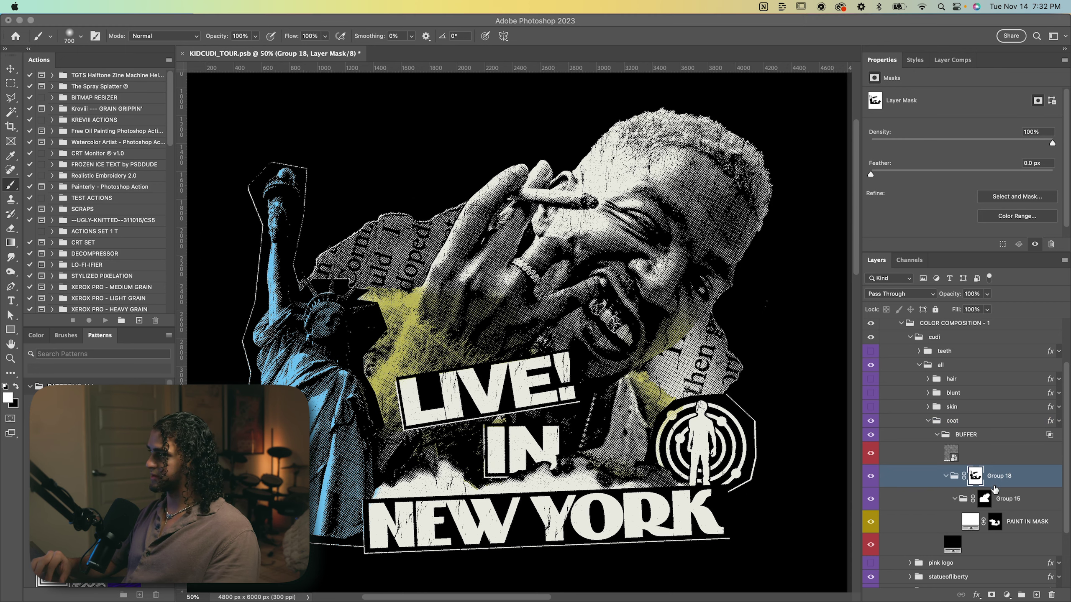
shift+click(975, 476)
shift+click(983, 499)
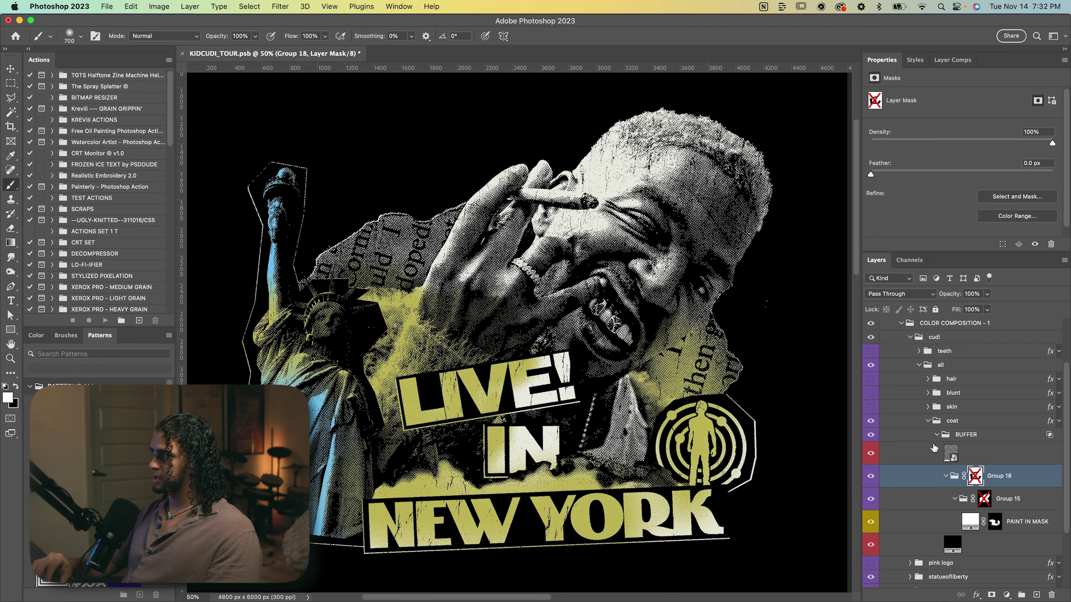
shift+click(984, 499)
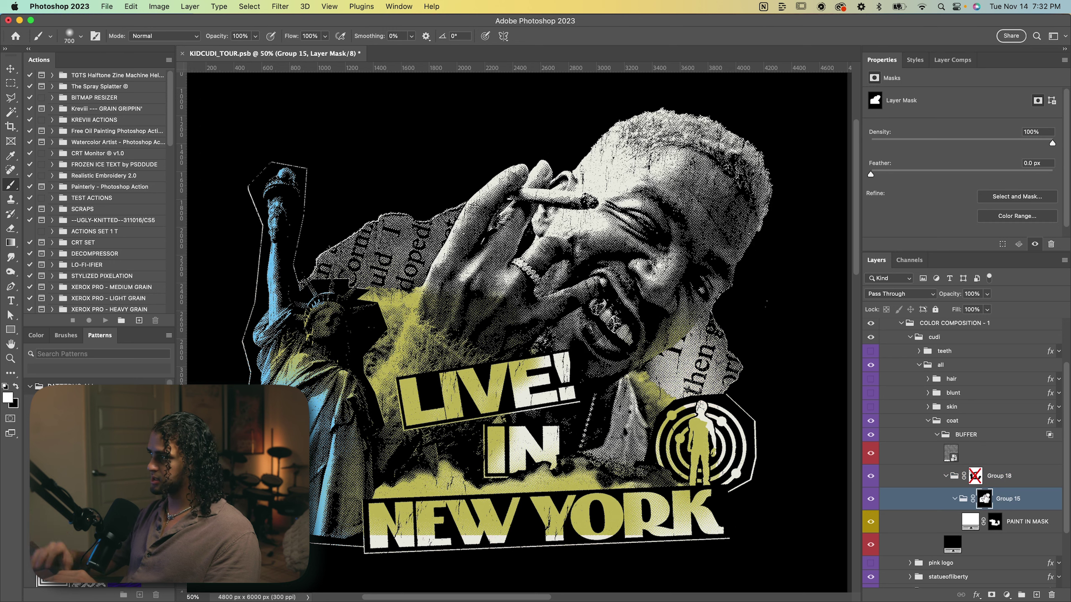
shift+click(975, 479)
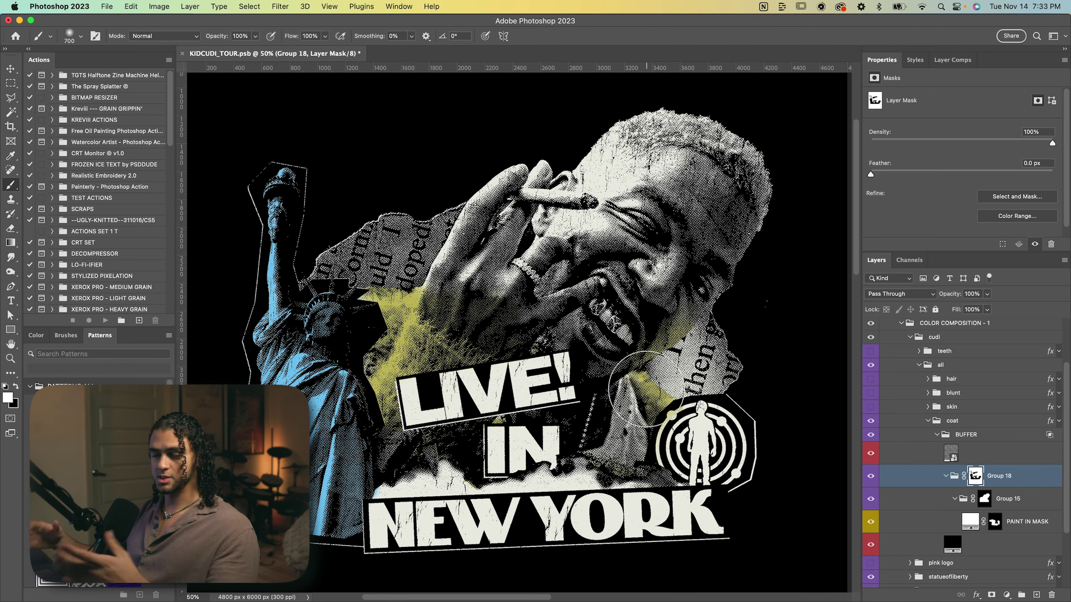
Examine the coat's yellow halftone around the hand, jaw and lettering at 66.7% magnification
scroll(646, 389, up, 2)
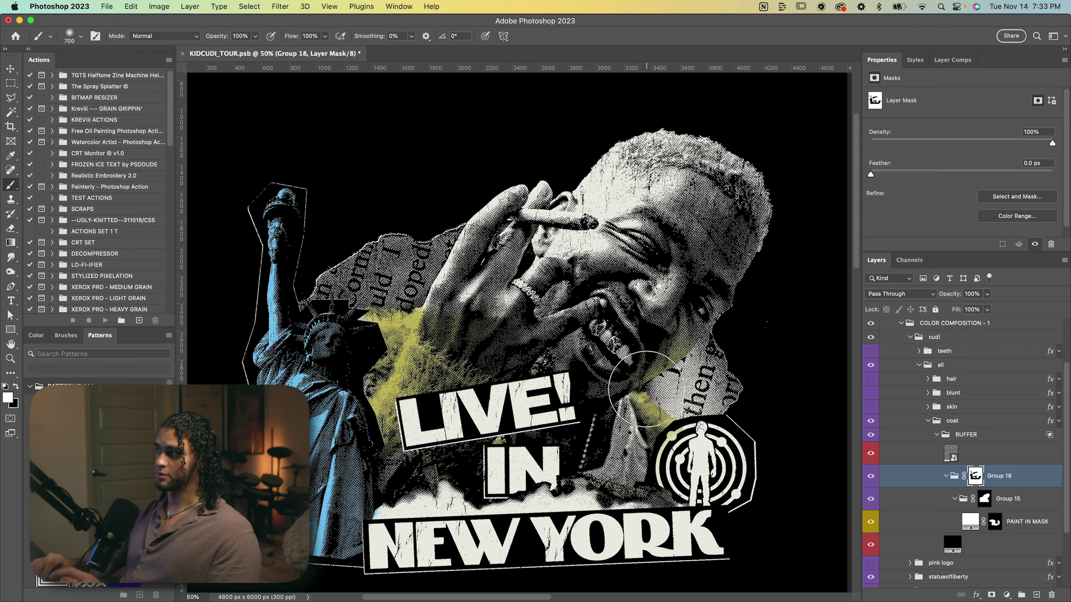
scroll(646, 389, up, 1)
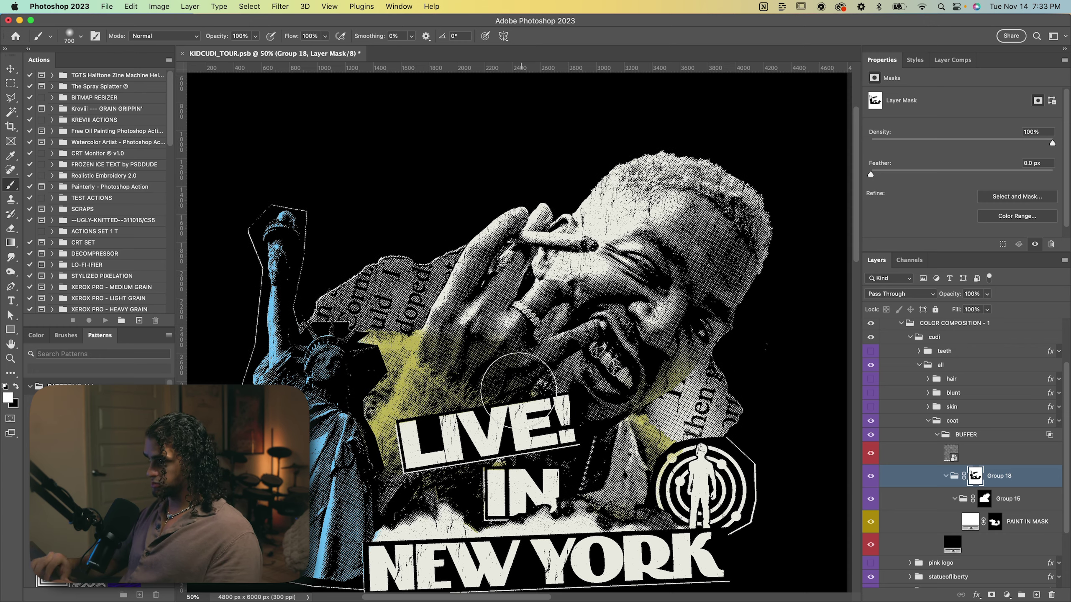
key(super+equal)
key(super+equal)
scroll(517, 290, down, 5)
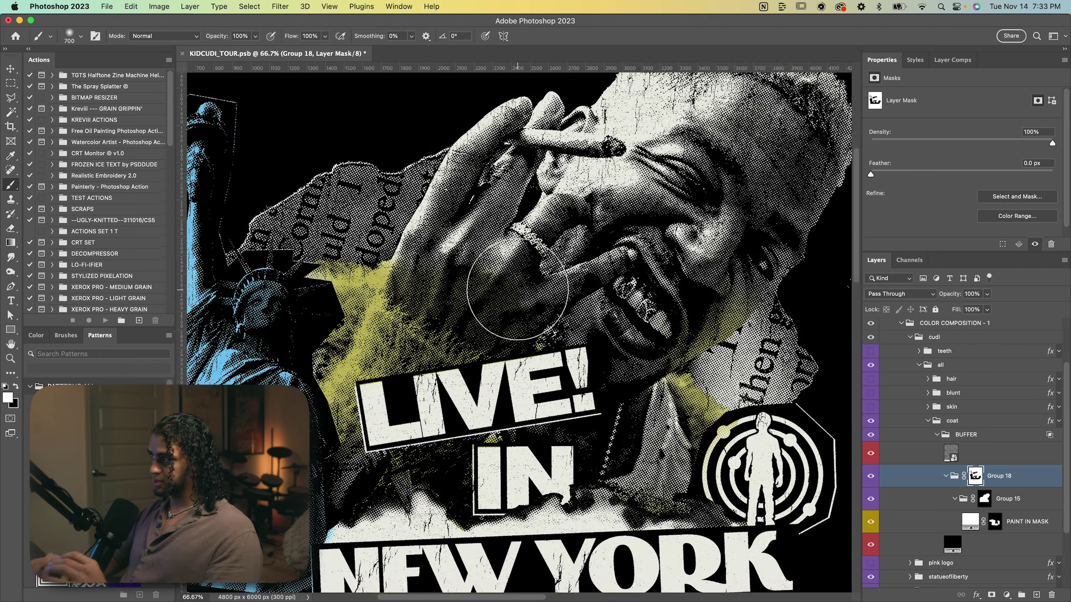
scroll(517, 290, up, 1)
scroll(660, 329, right, 3)
scroll(592, 319, left, 2)
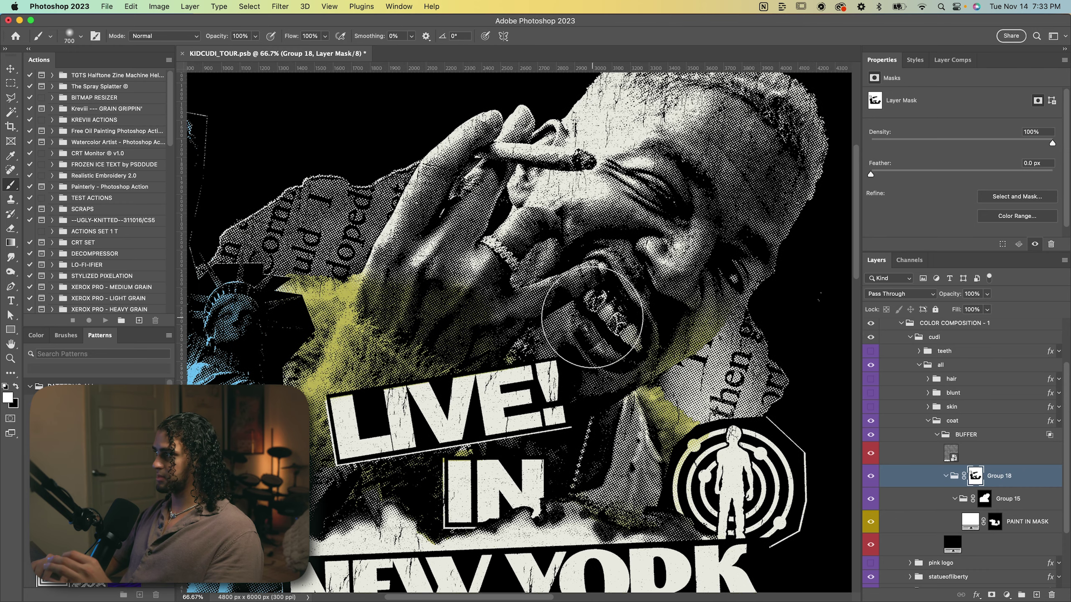
Collapse the coat group and show the skin group to colour the face and hand pink
click(928, 421)
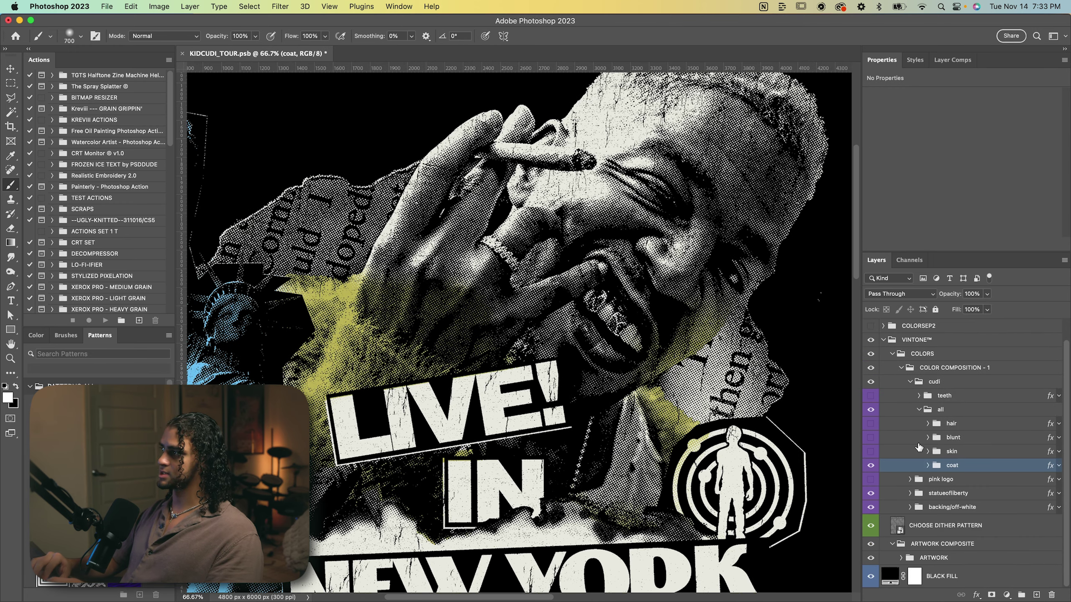
click(871, 452)
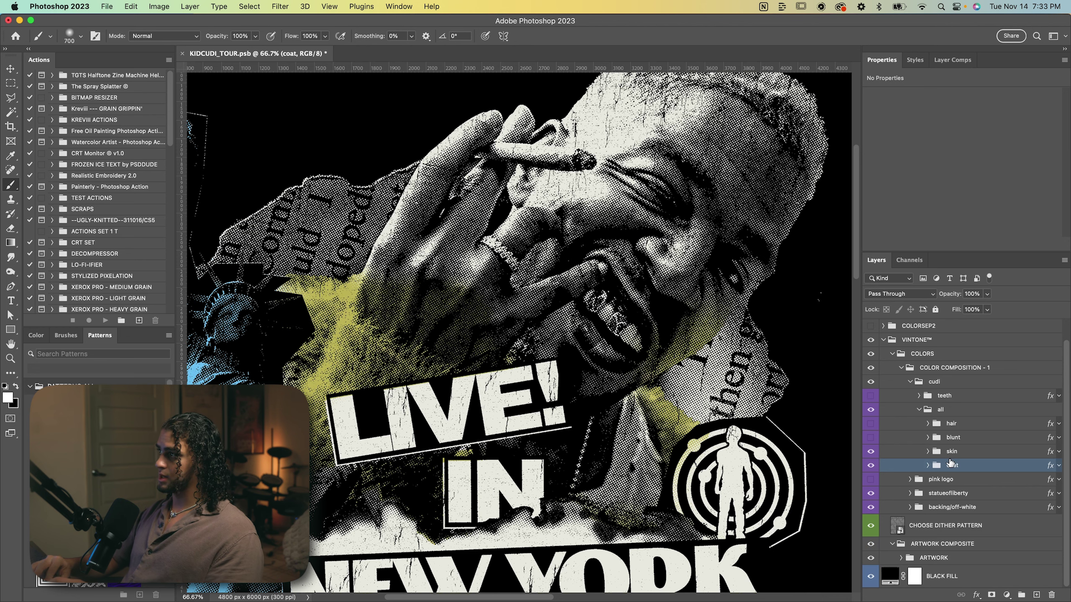
click(961, 453)
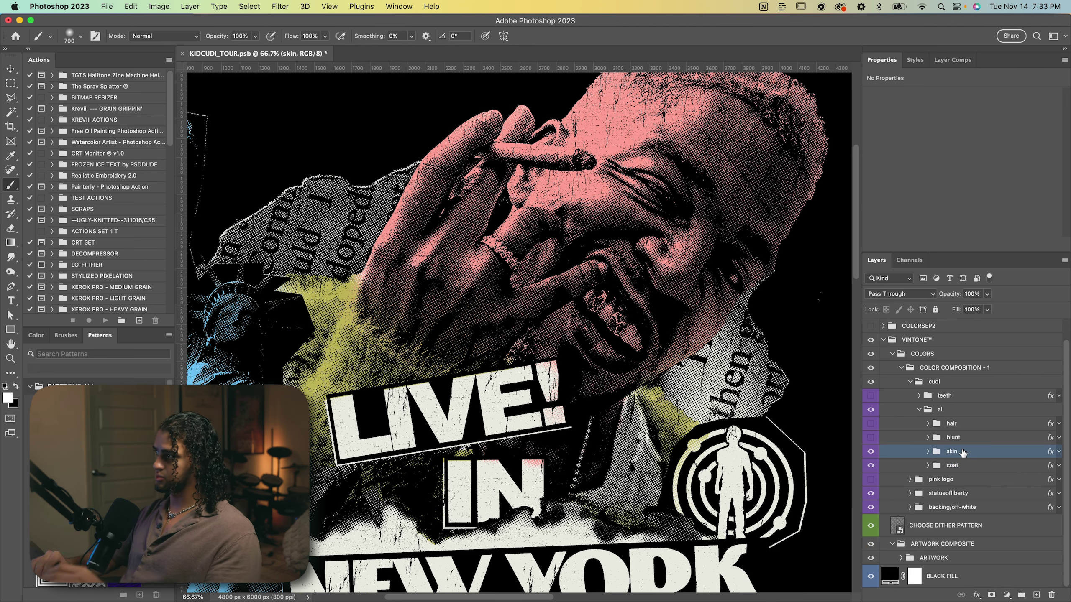
scroll(552, 297, up, 2)
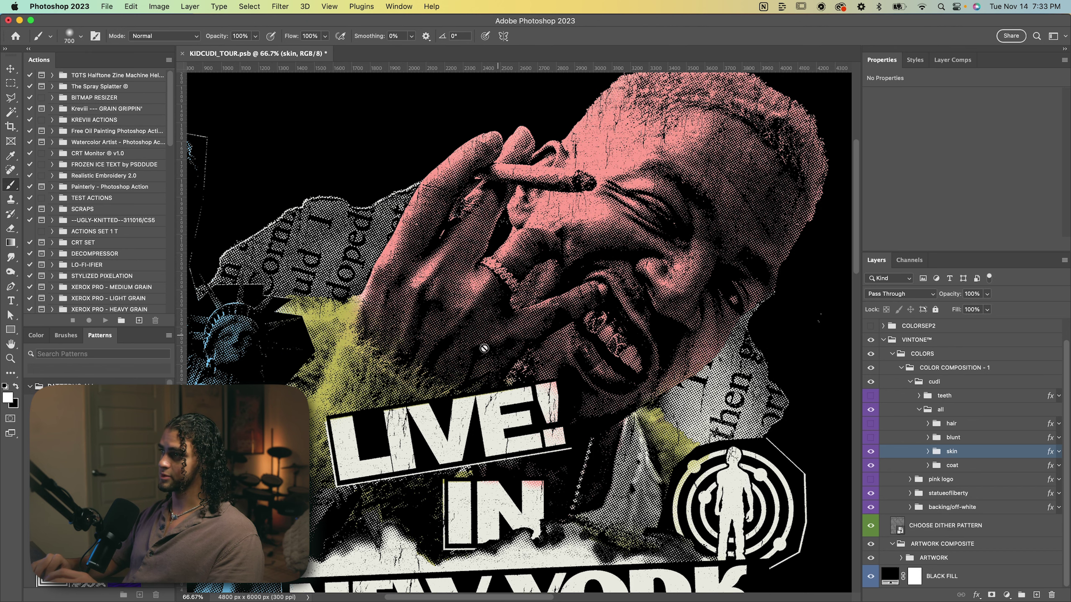
scroll(547, 343, up, 3)
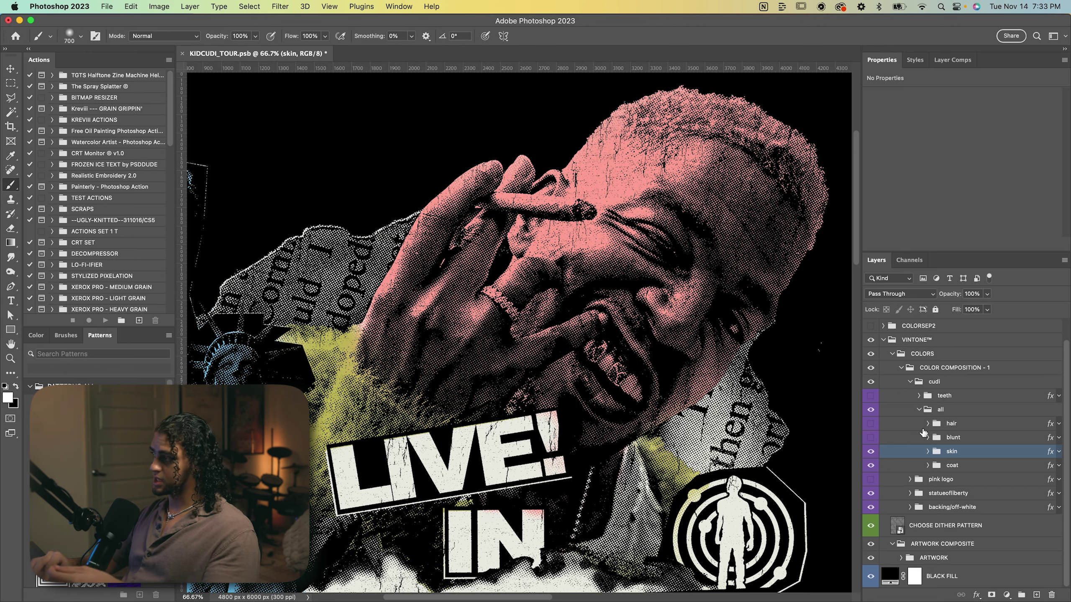
Expand the skin group and compare its PAINT IN MASK coverage with the Group 15 layer mask disabled and re-enabled
click(928, 451)
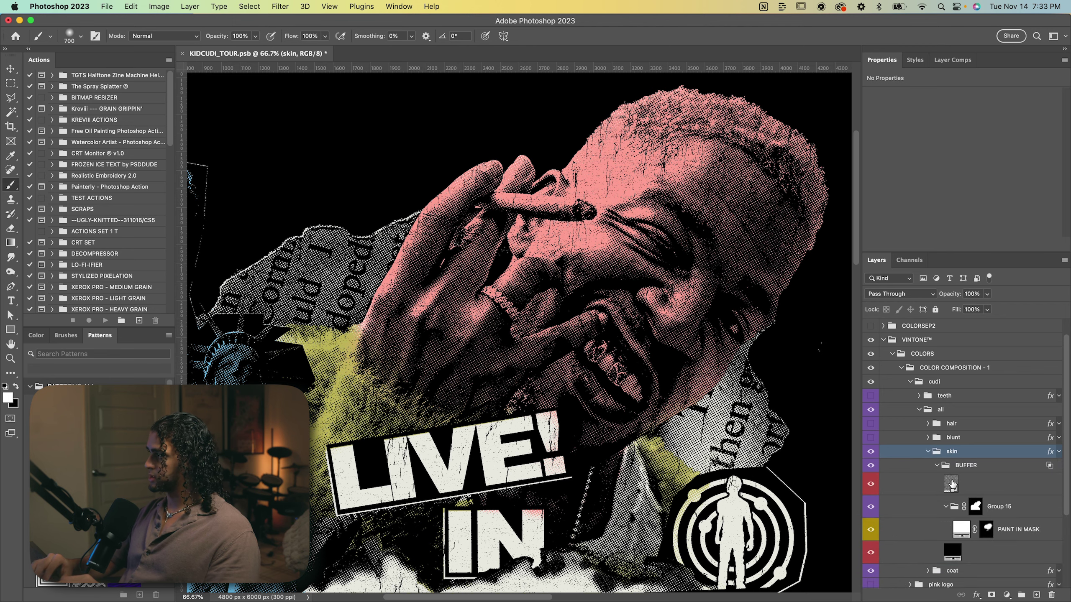
click(950, 479)
scroll(662, 384, down, 1)
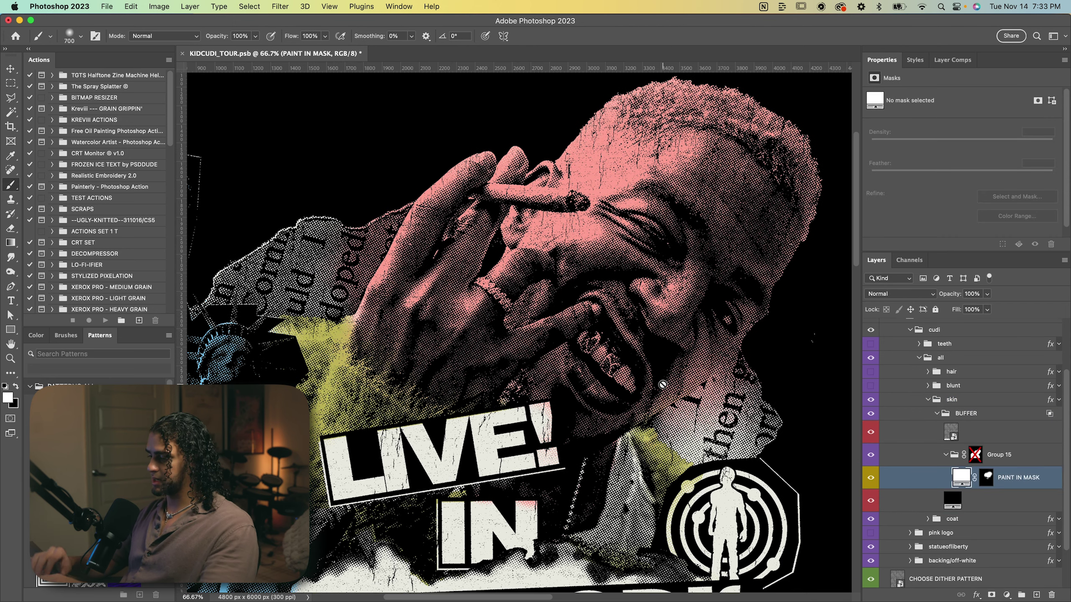
click(986, 478)
scroll(427, 321, up, 3)
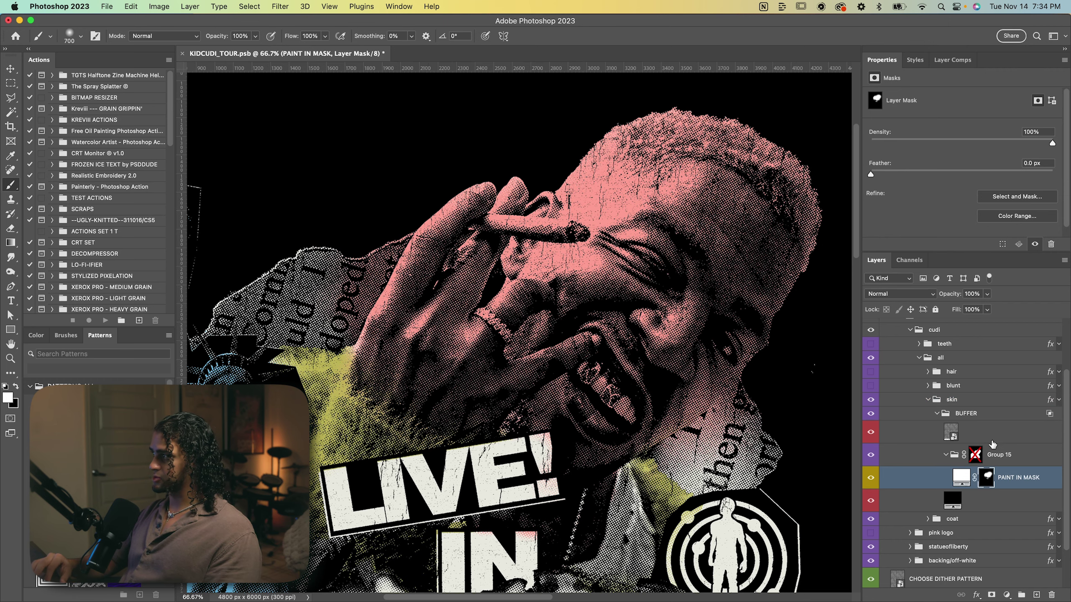
shift+click(976, 455)
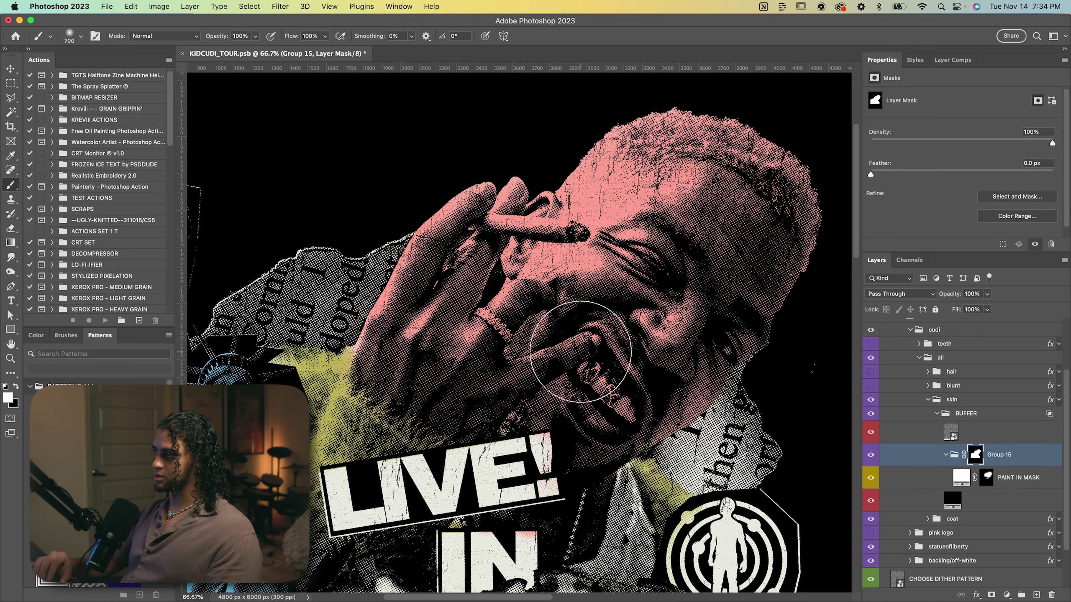
scroll(658, 358, right, 3)
Collapse the skin group and show the blunt and hair colour groups
alt+click(977, 455)
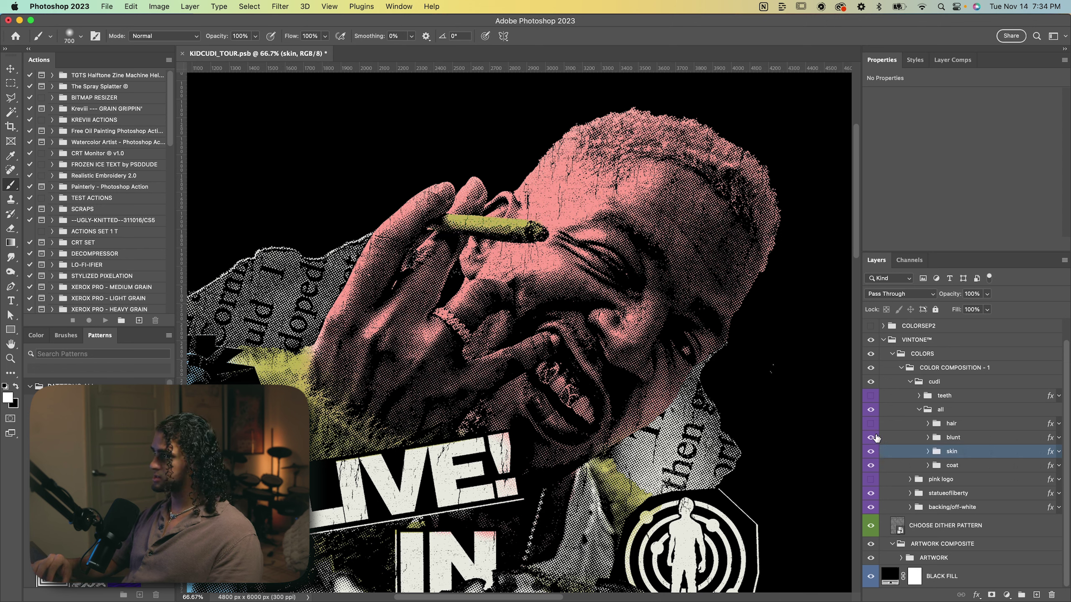
click(871, 424)
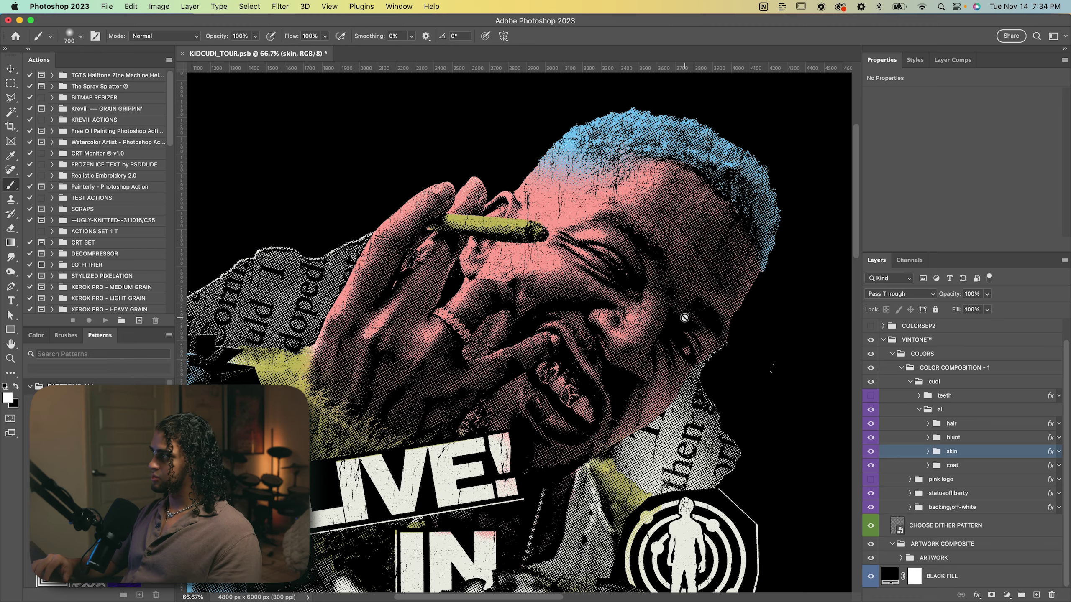
Examine the blue hair, green blunt and pink skin together across the figure at 66.7% magnification
scroll(684, 318, up, 2)
key(super+minus)
key(super+plus)
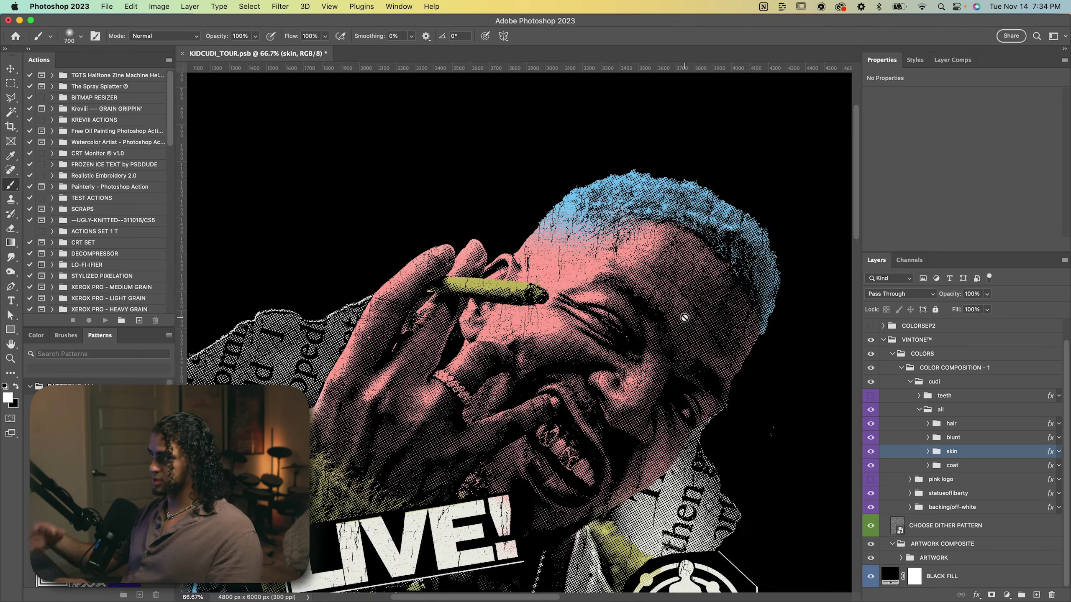
key(super+minus)
key(super+minus)
key(super+plus)
key(super+plus)
scroll(684, 317, up, 3)
scroll(684, 317, right, 2)
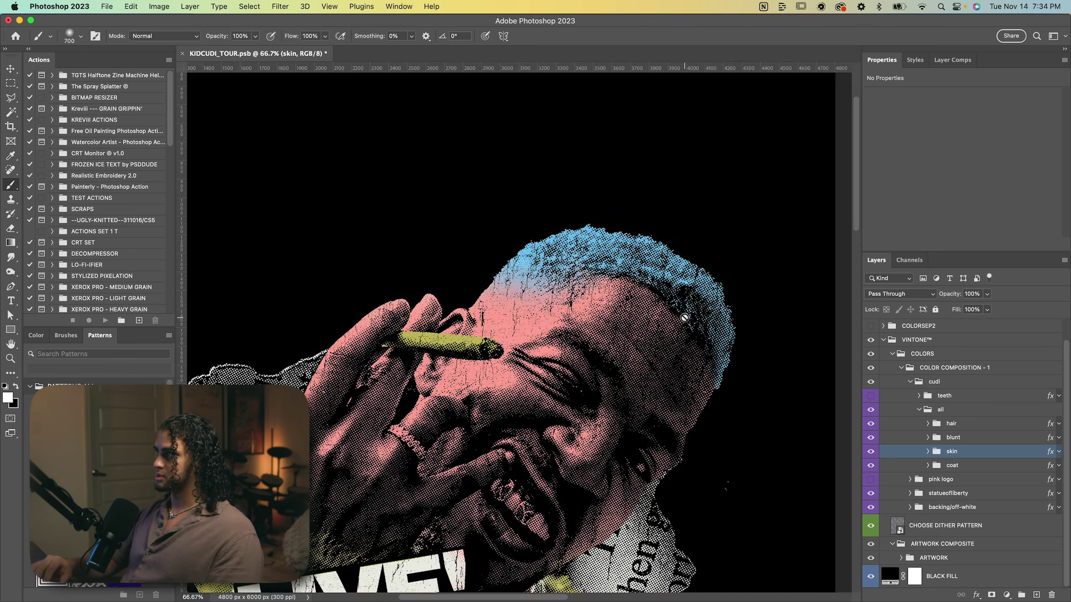
Examine how the blue hair halftone blends into the pink forehead dots at up to 300% magnification
key(super+plus)
key(super+plus)
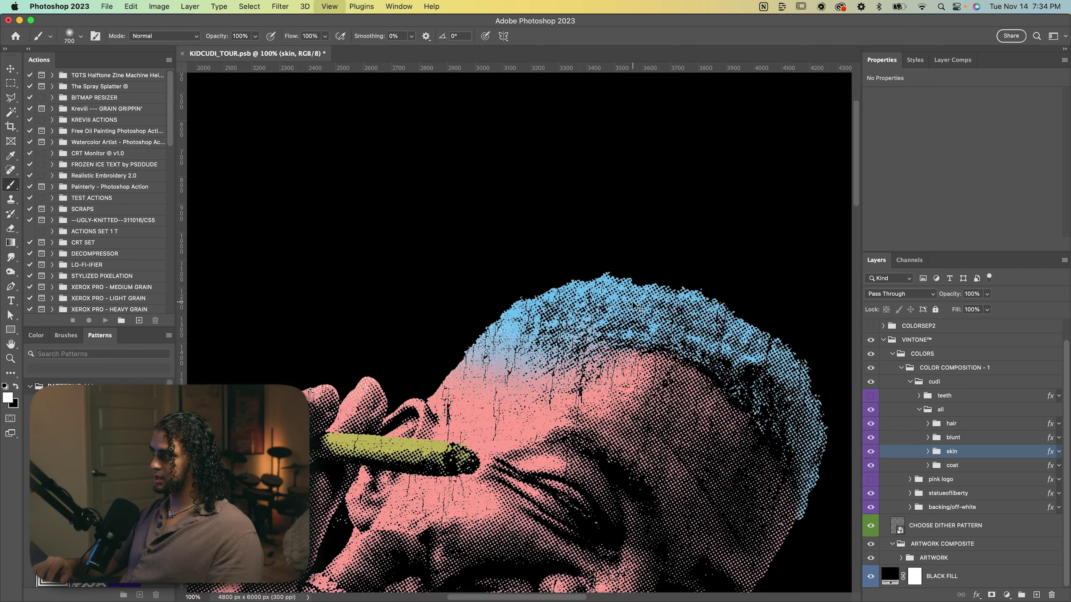
key(super+minus)
scroll(633, 303, left, 5)
scroll(633, 302, down, 3)
key(super+plus)
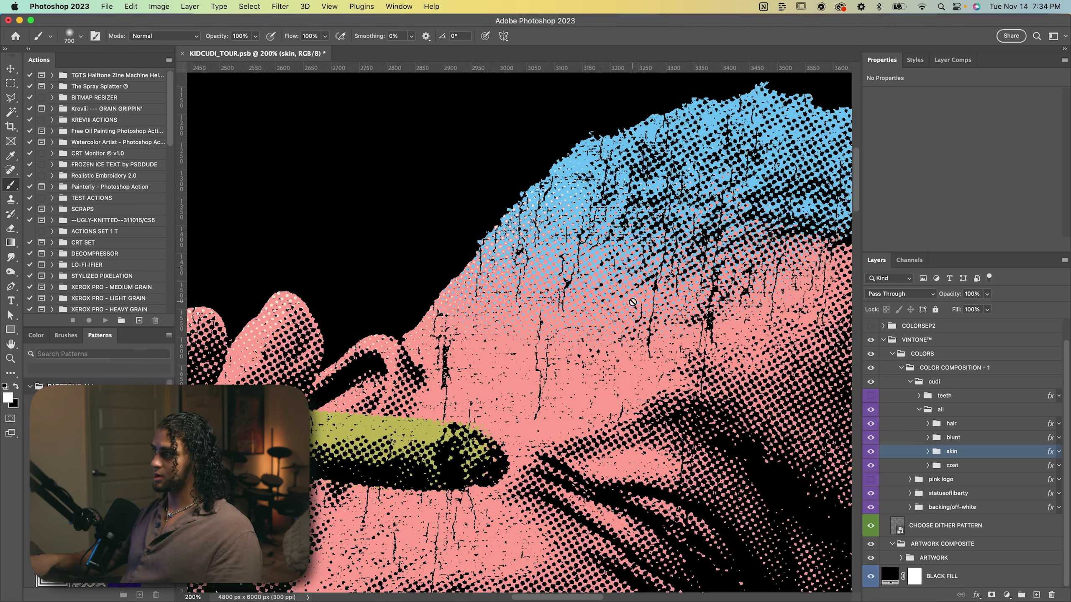
scroll(460, 335, up, 2)
key(super+plus)
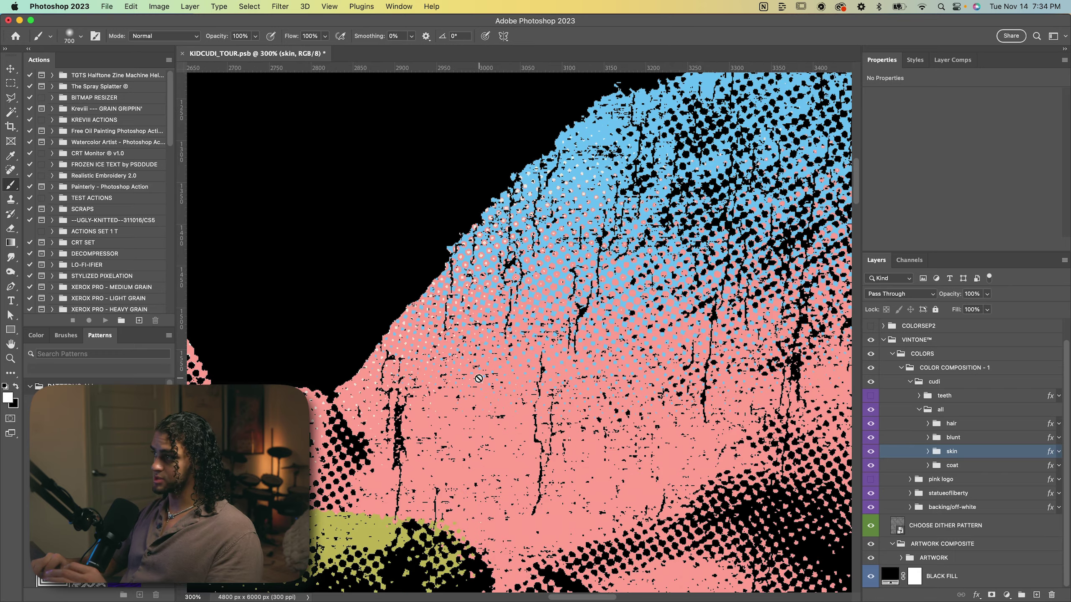
key(super+minus)
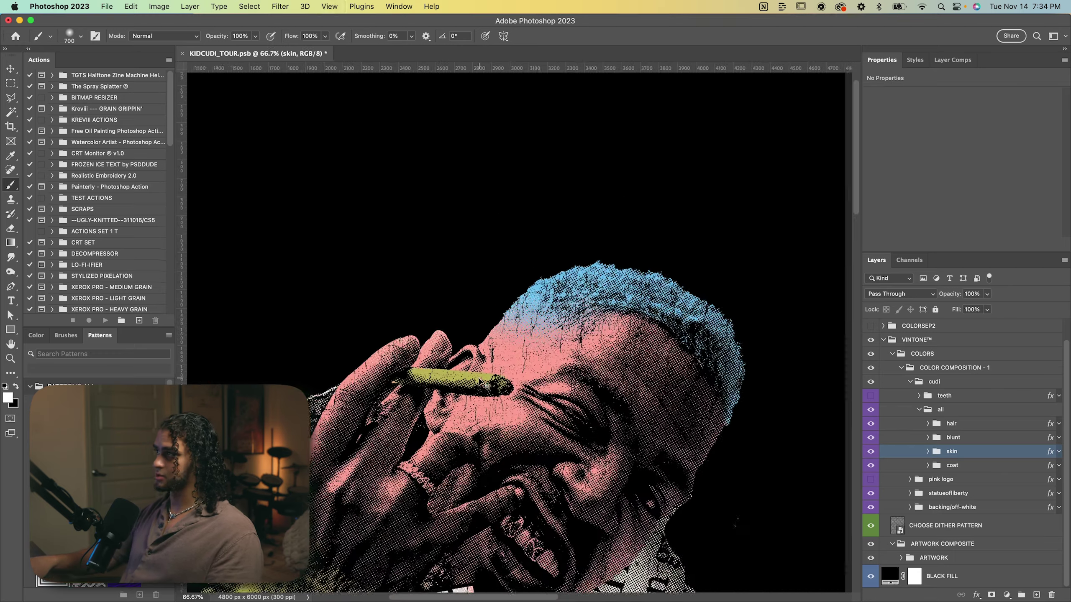
key(super+plus)
key(super+minus)
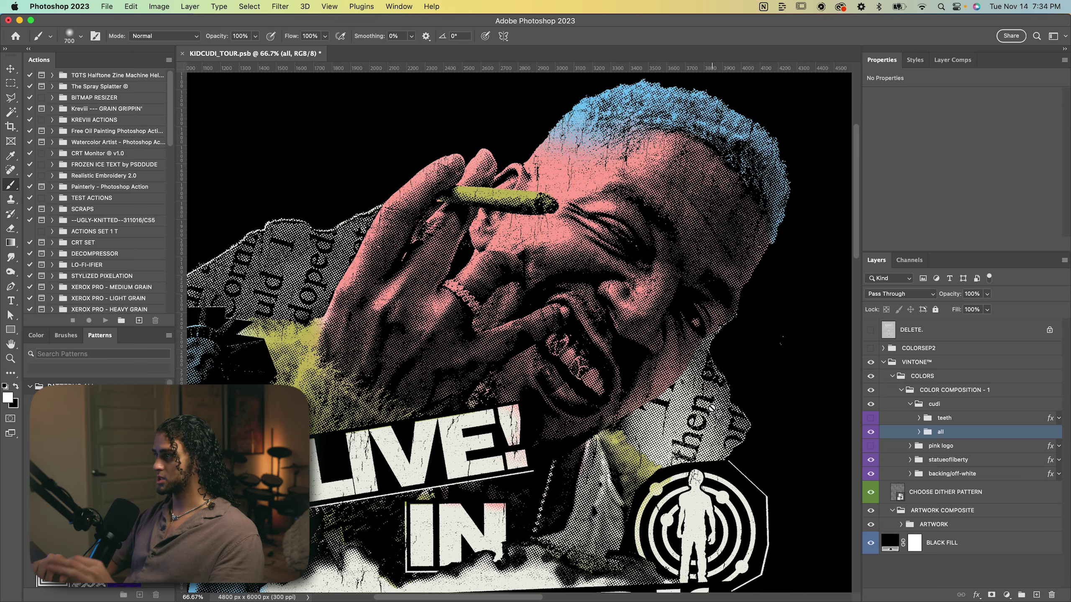
Show and select the teeth group to colour the teeth, finger ring and eye off-white
scroll(712, 408, down, 2)
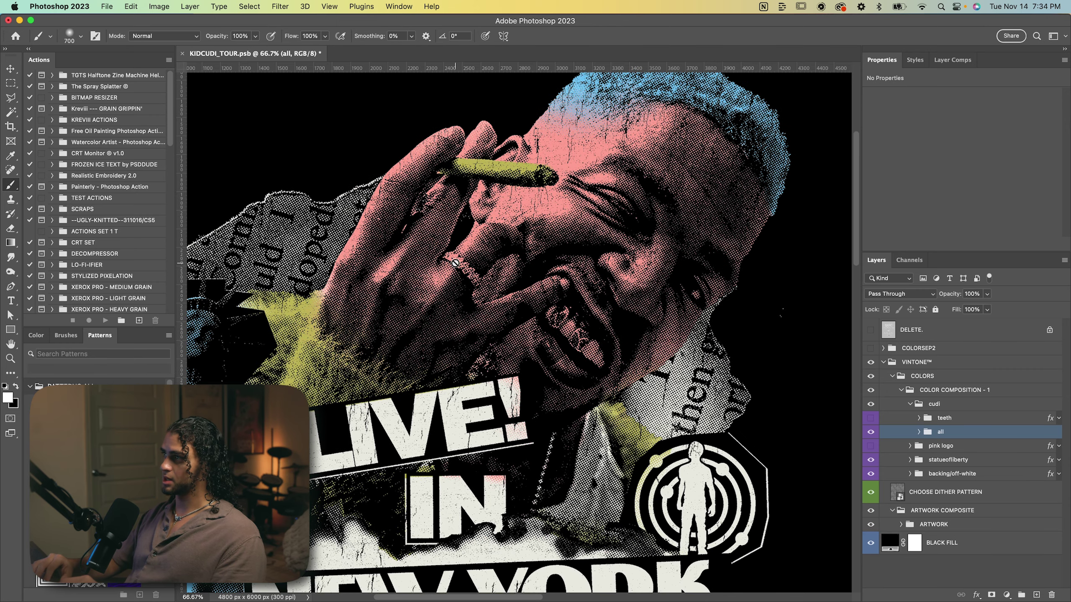
scroll(552, 319, up, 2)
click(871, 418)
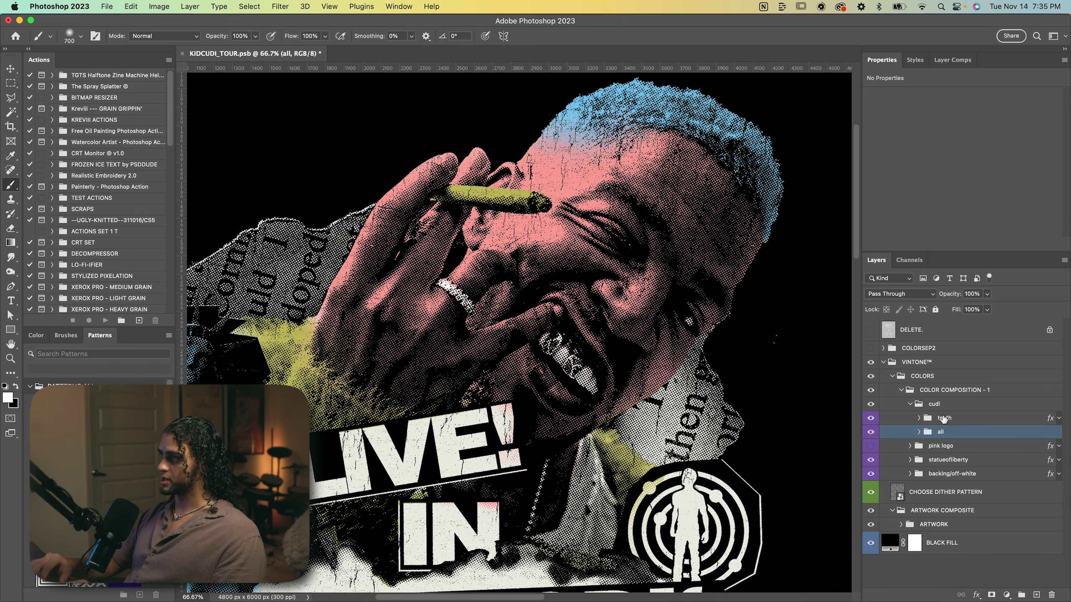
click(943, 418)
scroll(737, 353, up, 1)
scroll(737, 352, right, 1)
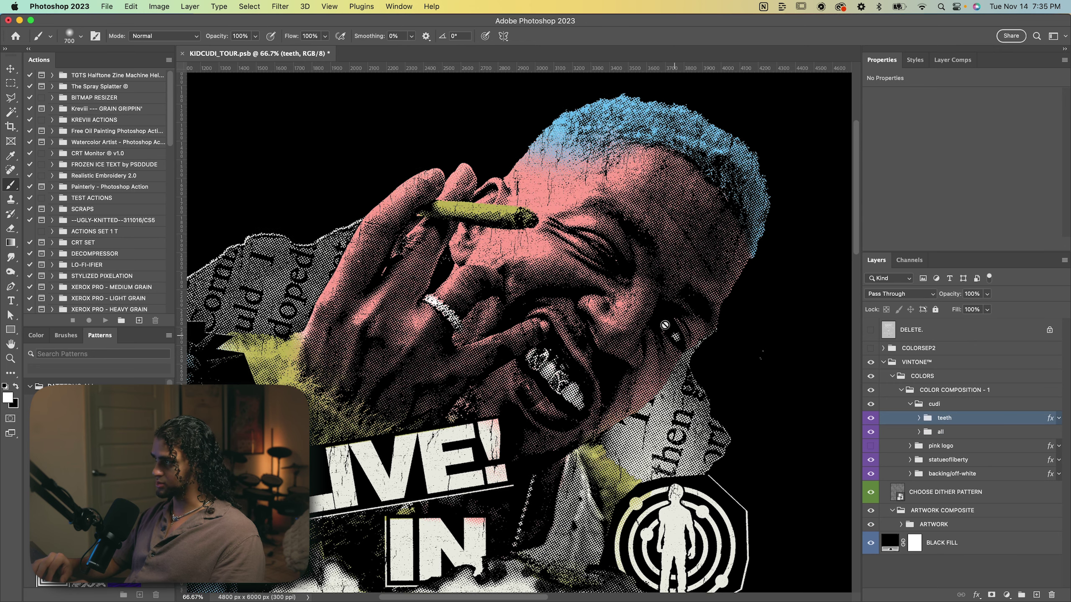
scroll(665, 324, left, 1)
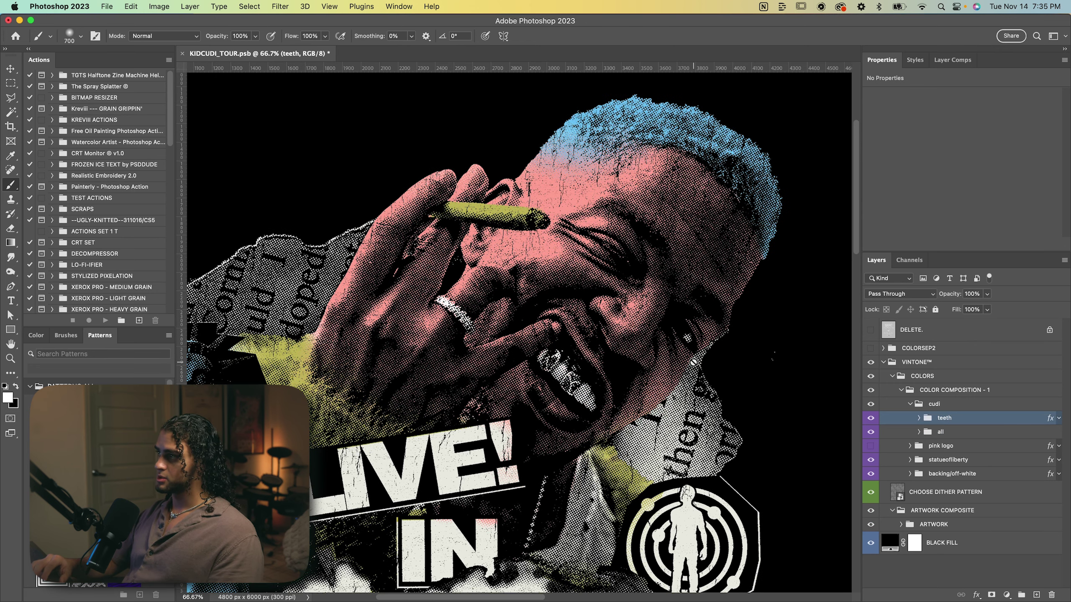
scroll(693, 362, up, 4)
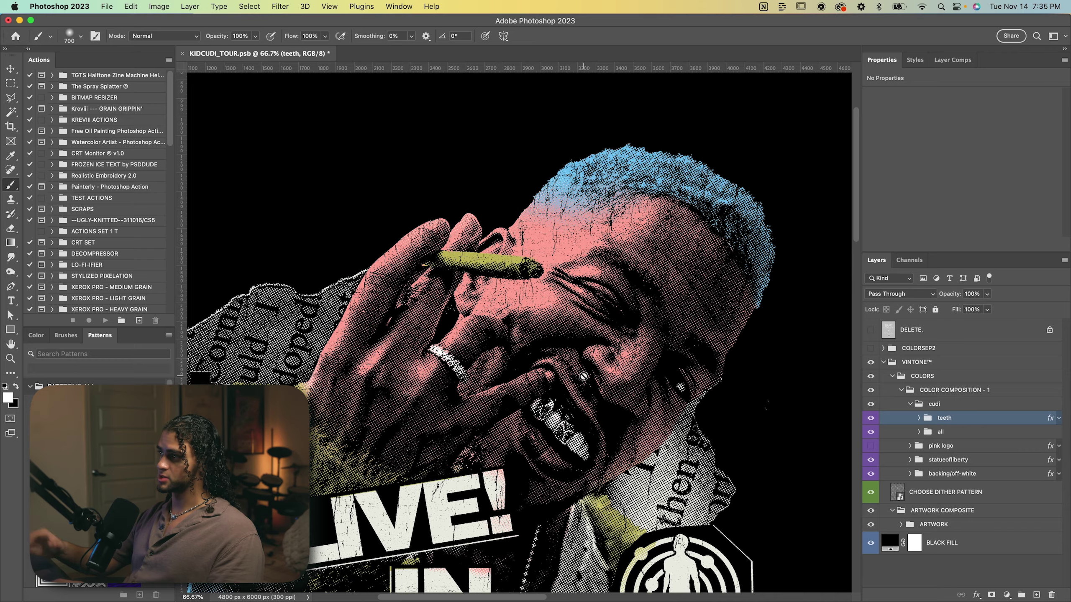
scroll(584, 376, up, 2)
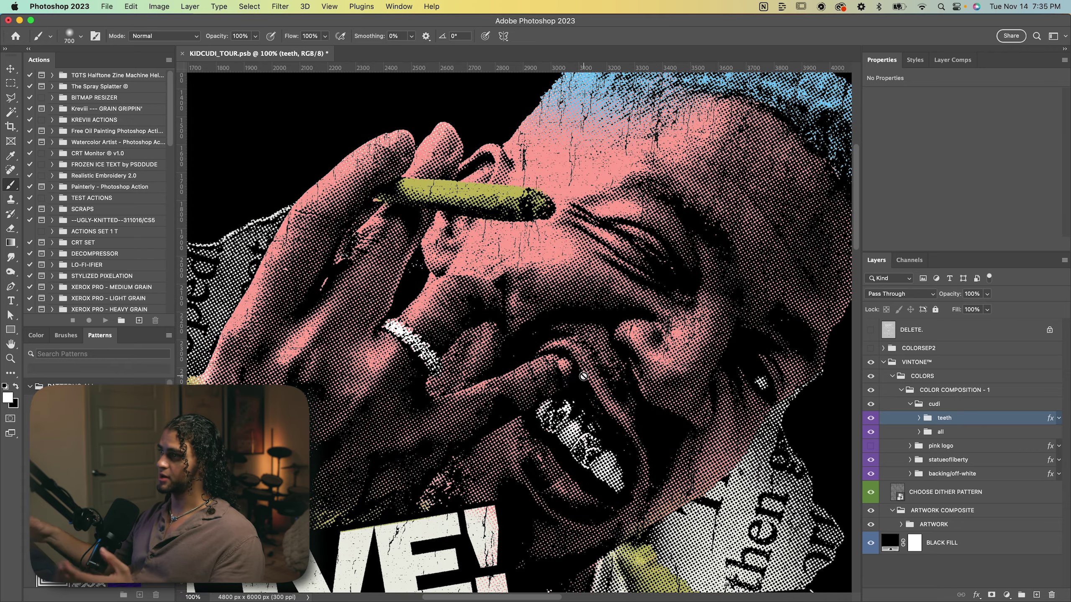
scroll(584, 376, down, 2)
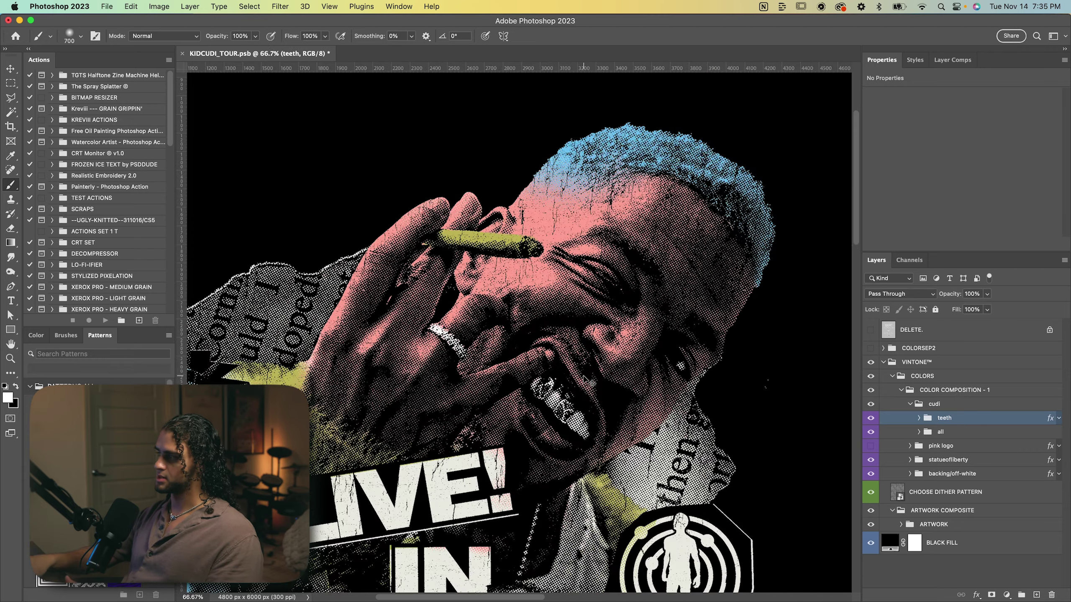
Expand the teeth group and collapse its BUFFER subgroup
click(919, 417)
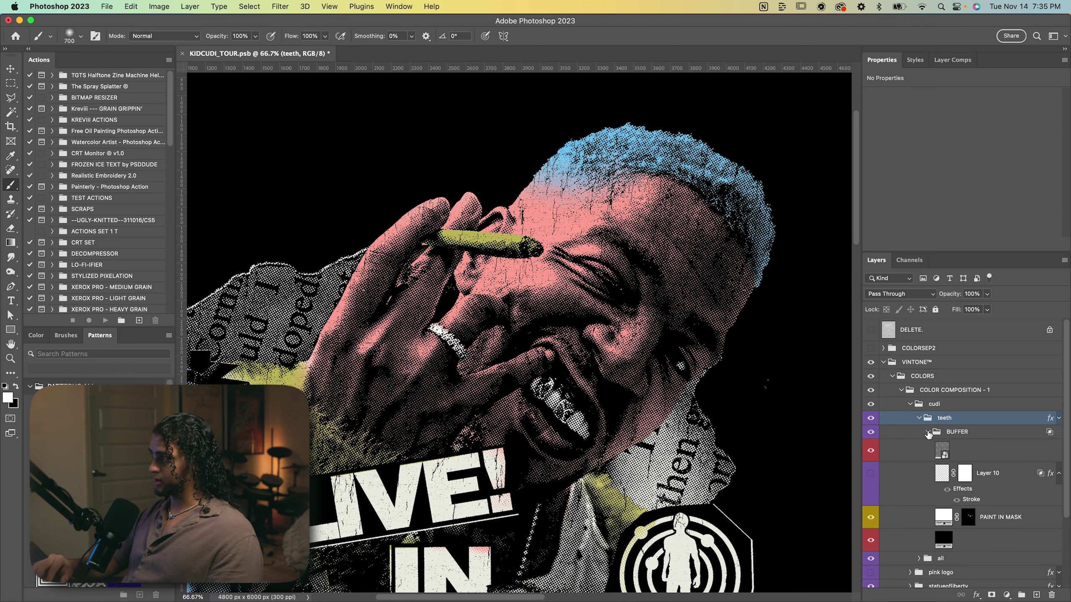
click(928, 435)
scroll(474, 345, up, 2)
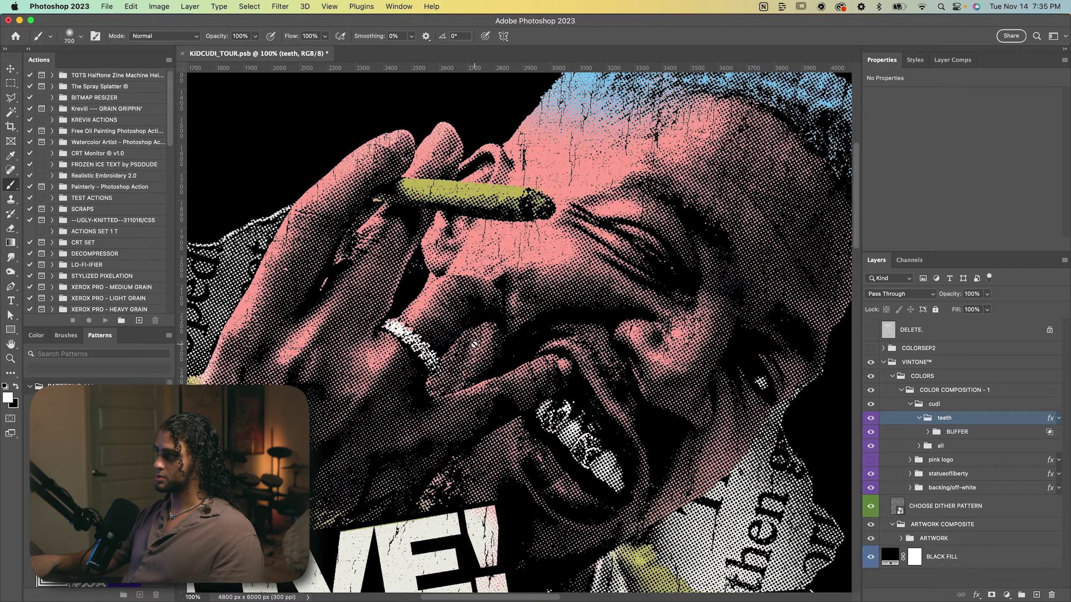
scroll(548, 413, right, 3)
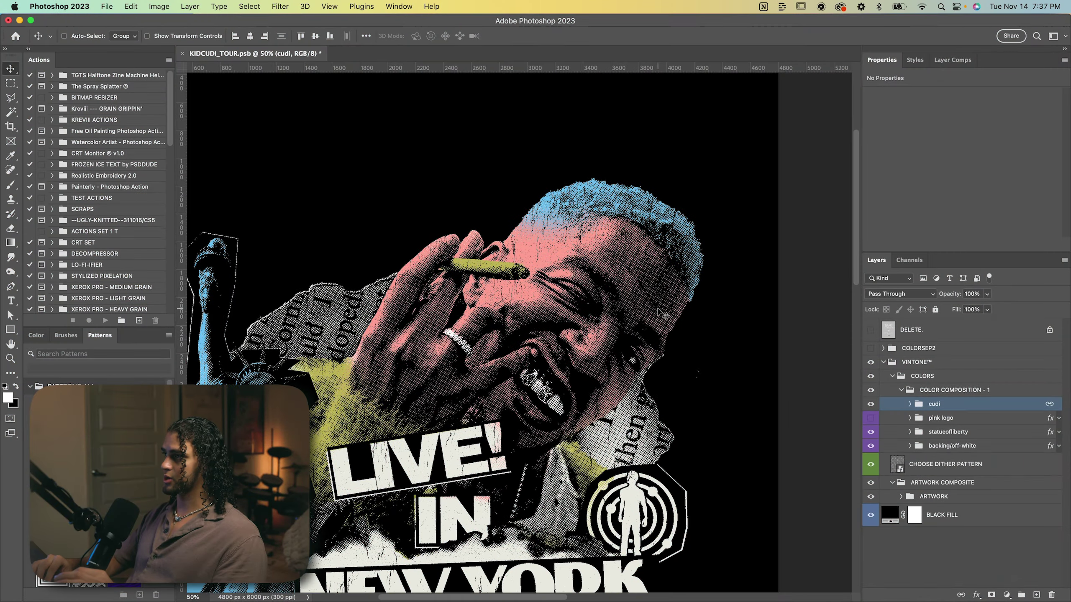
Examine the overlapping blue, pink and white halftone dots along the hairline at up to 700% magnification
scroll(661, 314, up, 15)
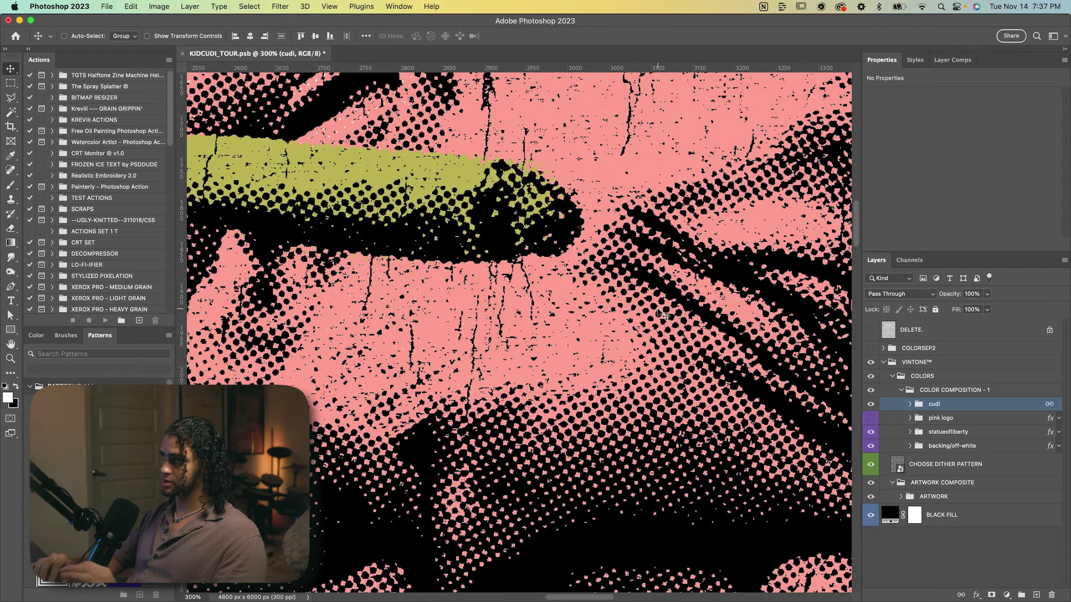
scroll(787, 383, up, 6)
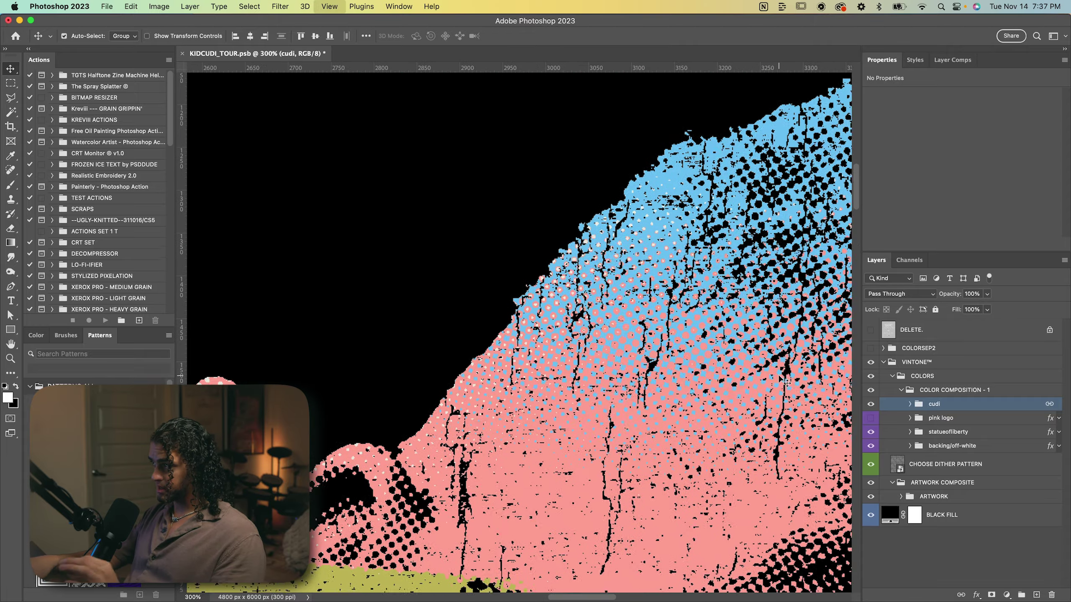
key(super+minus)
key(super+minus)
key(super+minus)
key(super+minus)
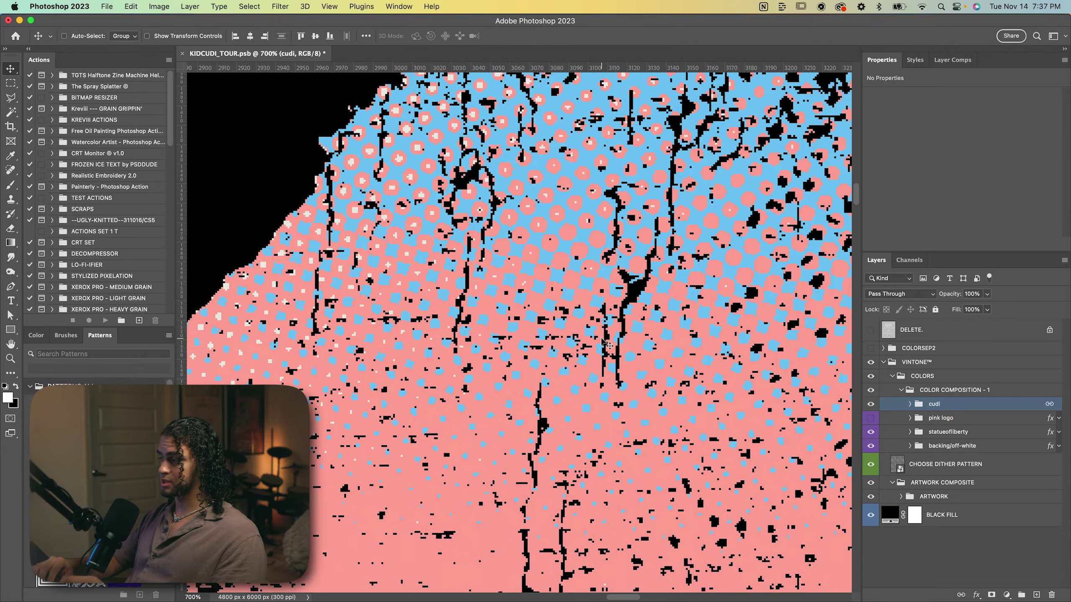
key(super+minus)
key(super+minus)
key(super+minus)
key(super+minus)
key(super+minus)
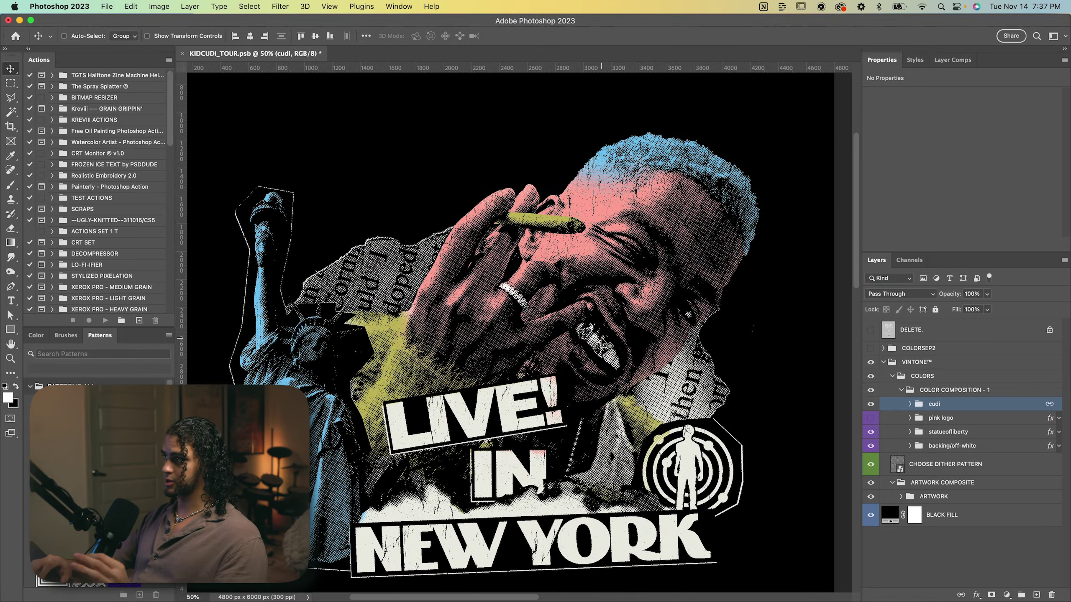
Collapse and select the VINTONE™ group with the whole composition in view
scroll(661, 329, down, 2)
scroll(661, 330, left, 2)
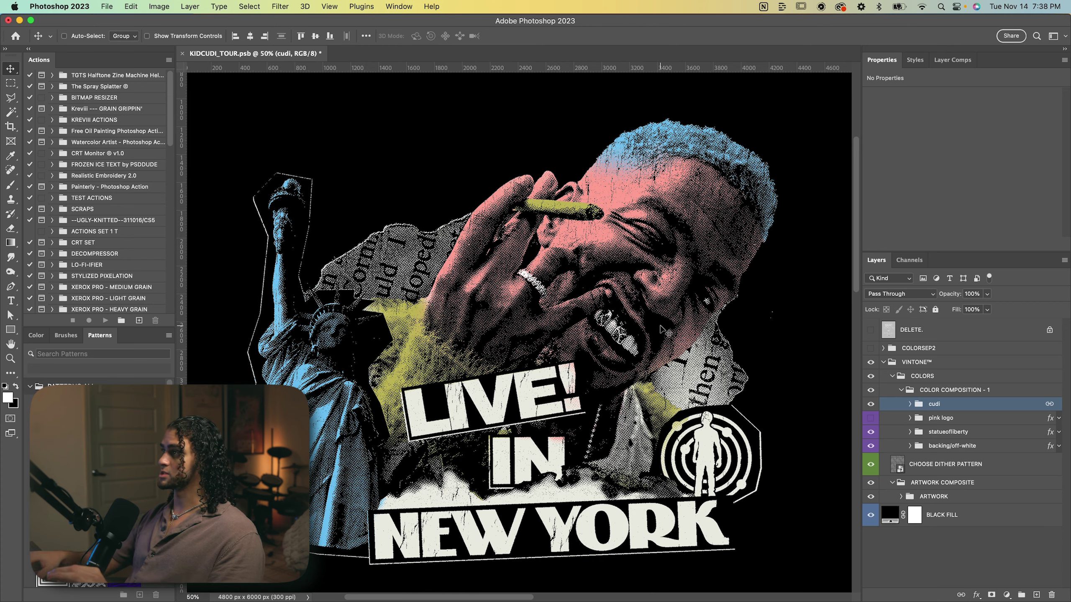
scroll(665, 332, left, 1)
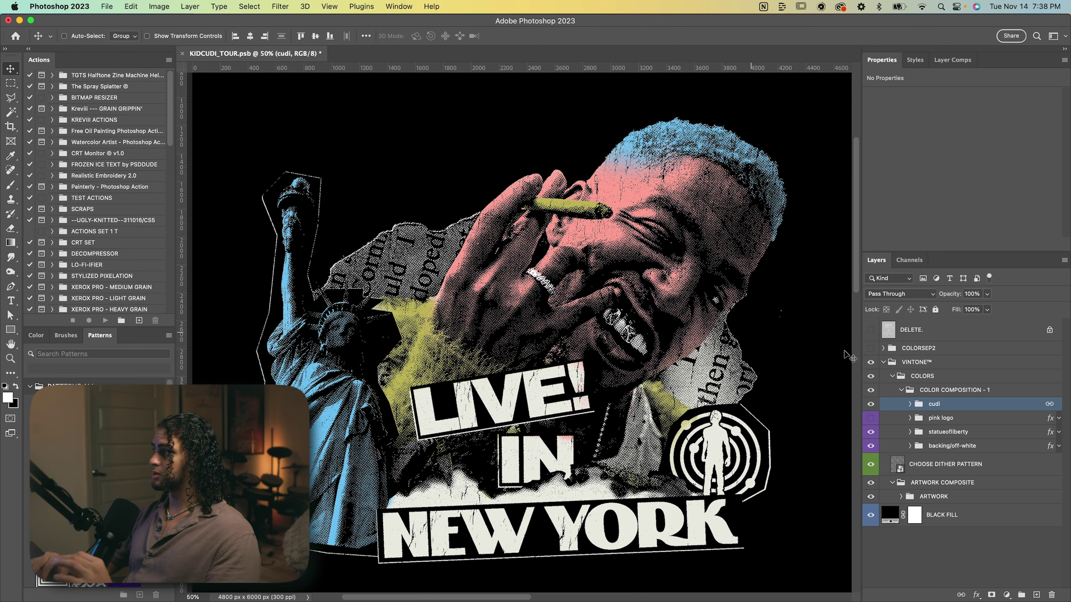
click(883, 363)
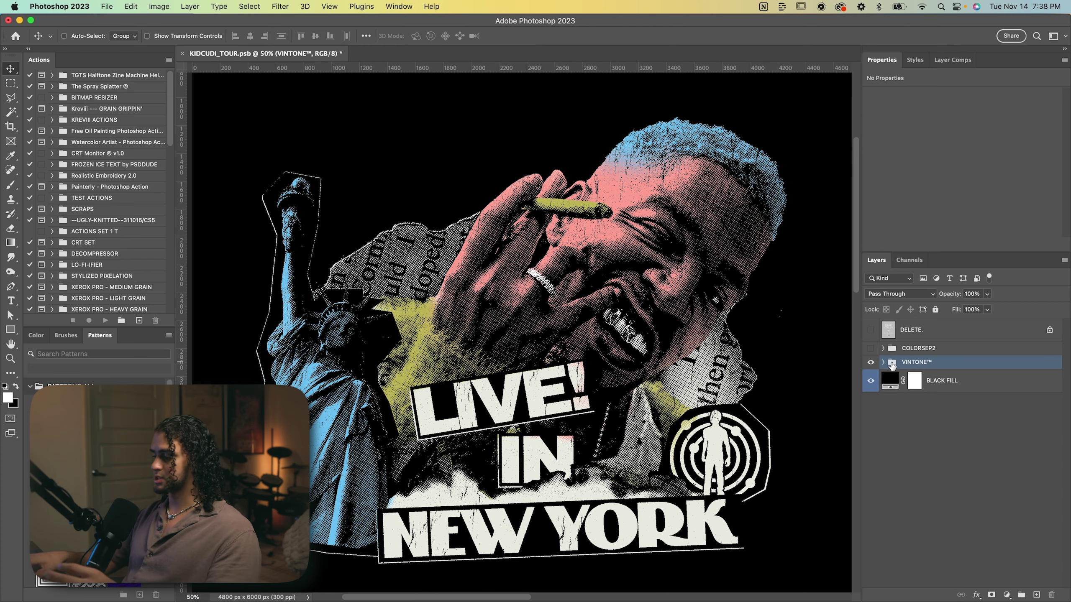
Stamp all visible layers into a new merged pixel layer above the VINTONE™ group
scroll(726, 303, up, 4)
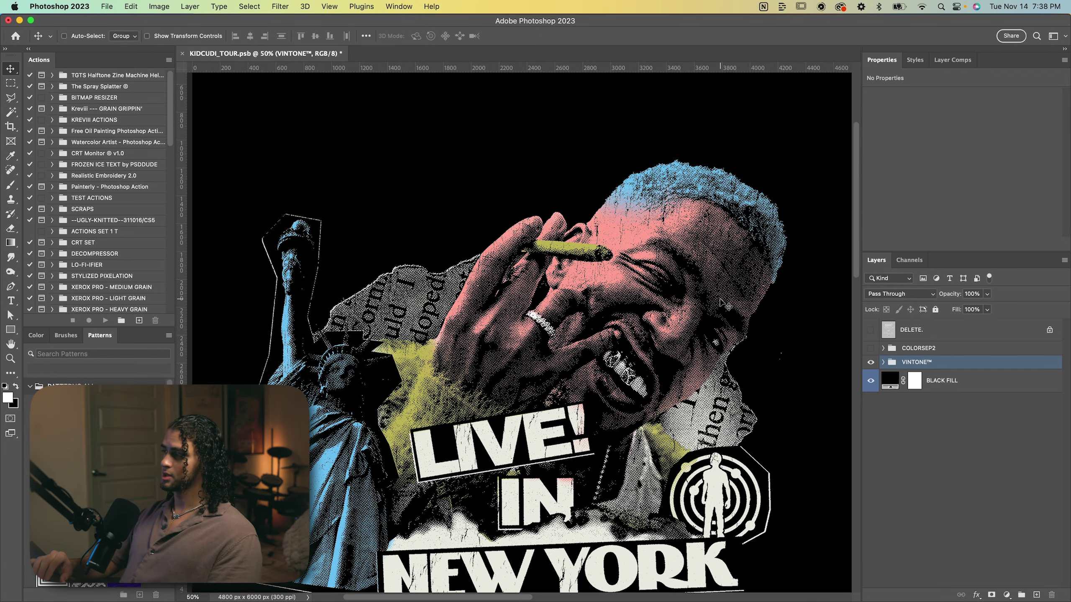
scroll(726, 304, down, 4)
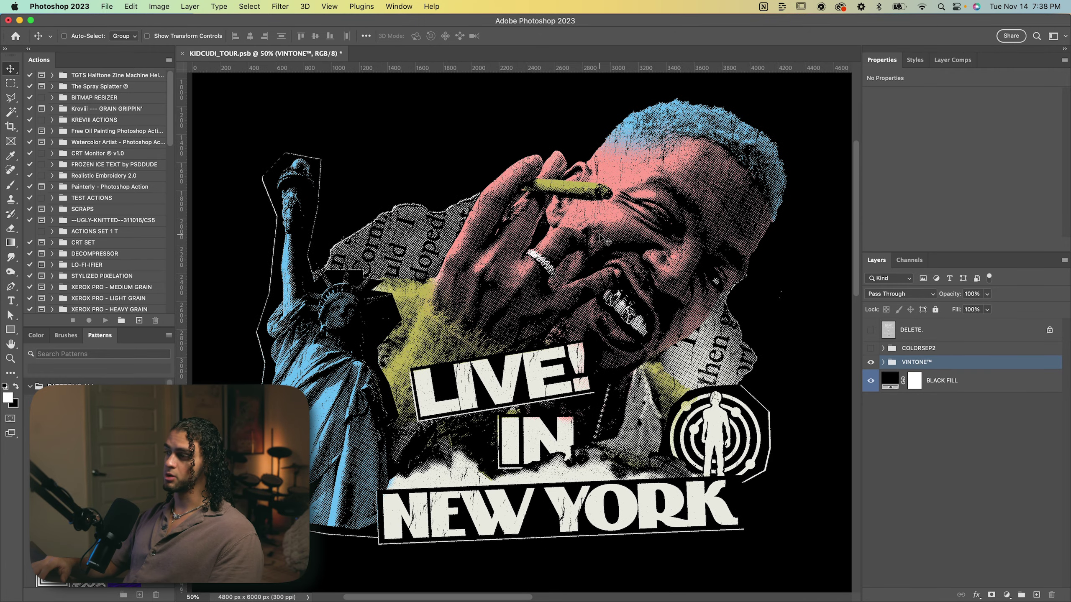
scroll(759, 354, up, 1)
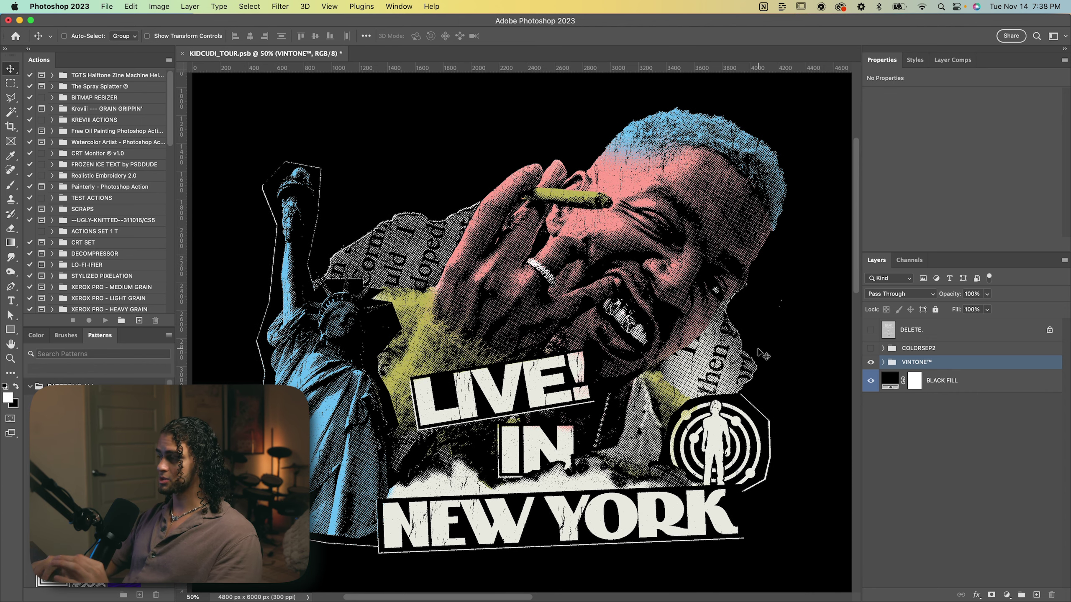
scroll(763, 355, up, 1)
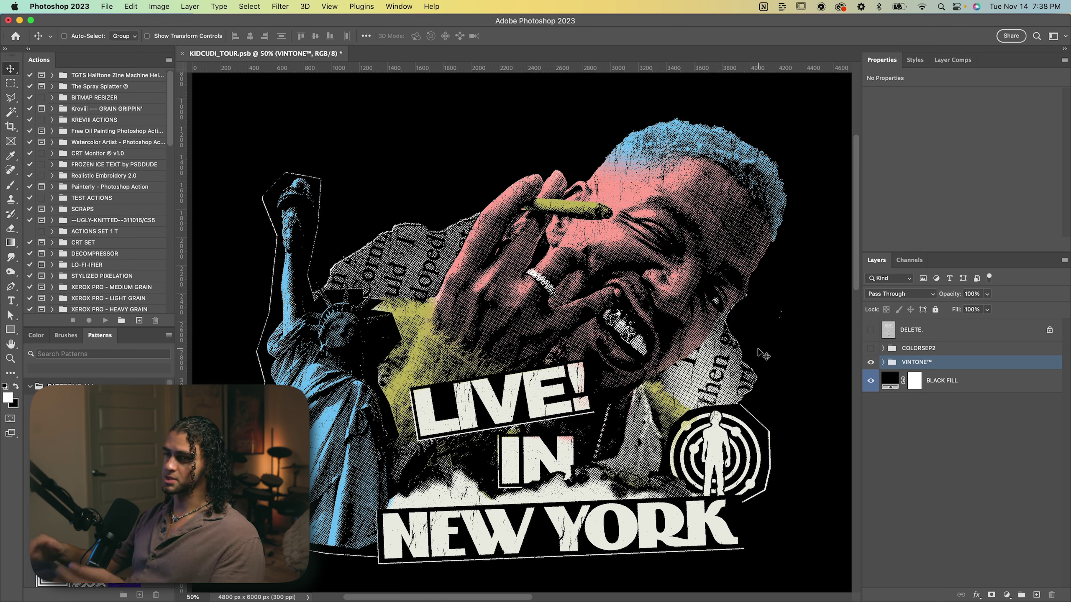
scroll(763, 354, down, 1)
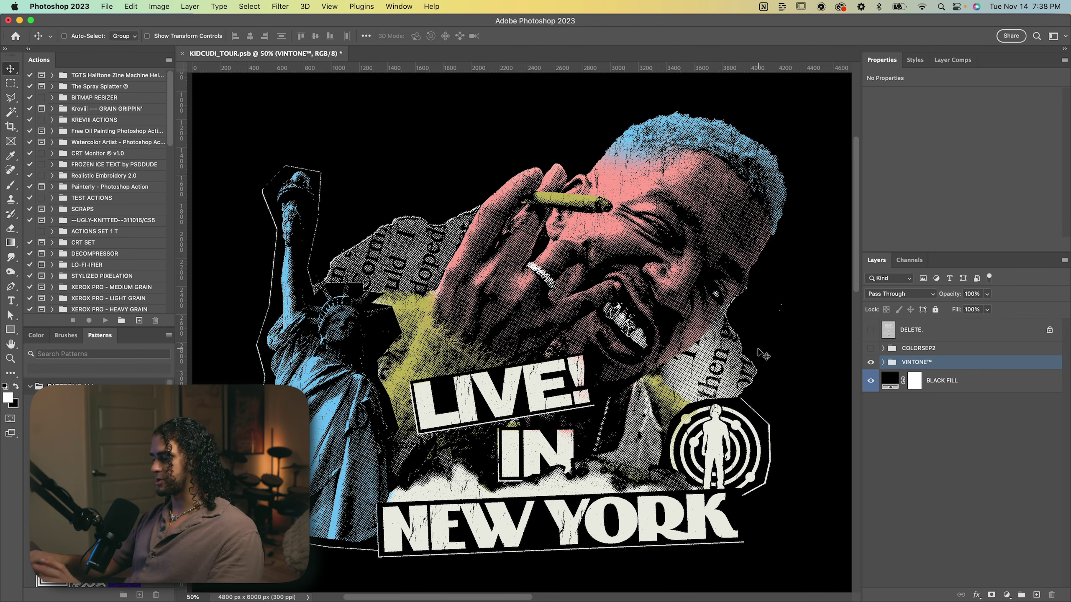
scroll(763, 354, up, 1)
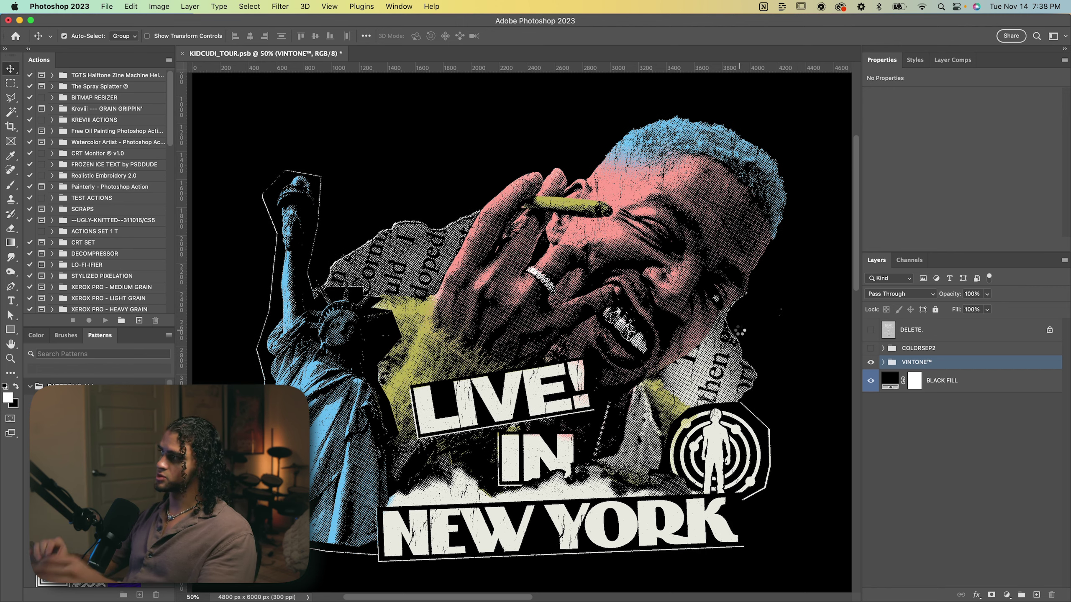
key(super+alt+shift+e)
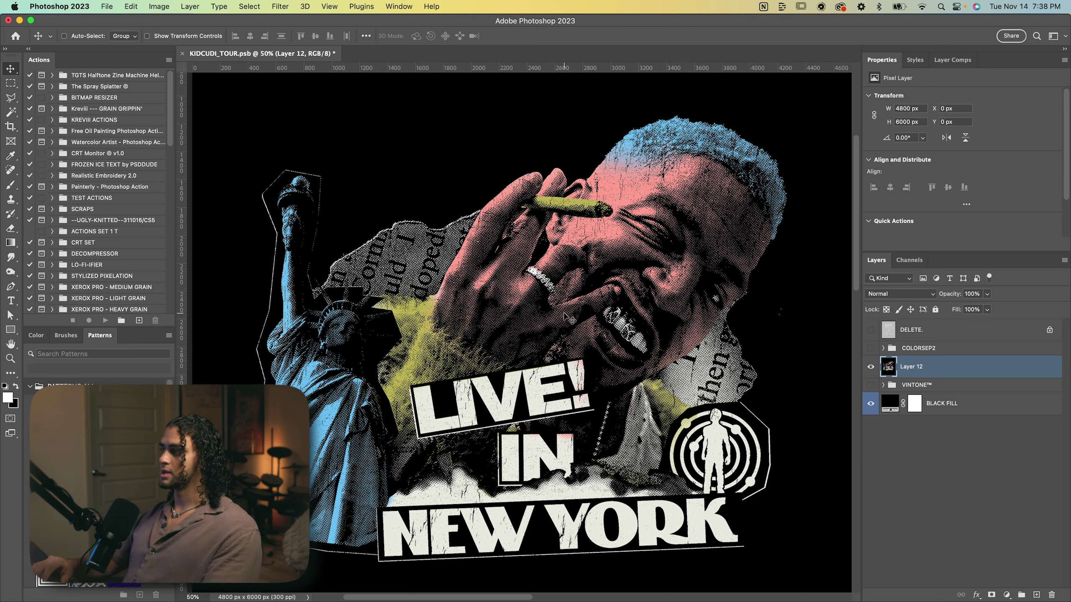
Select all the black on the merged layer using the Magic Wand at tolerance 24 with Contiguous off
key(w)
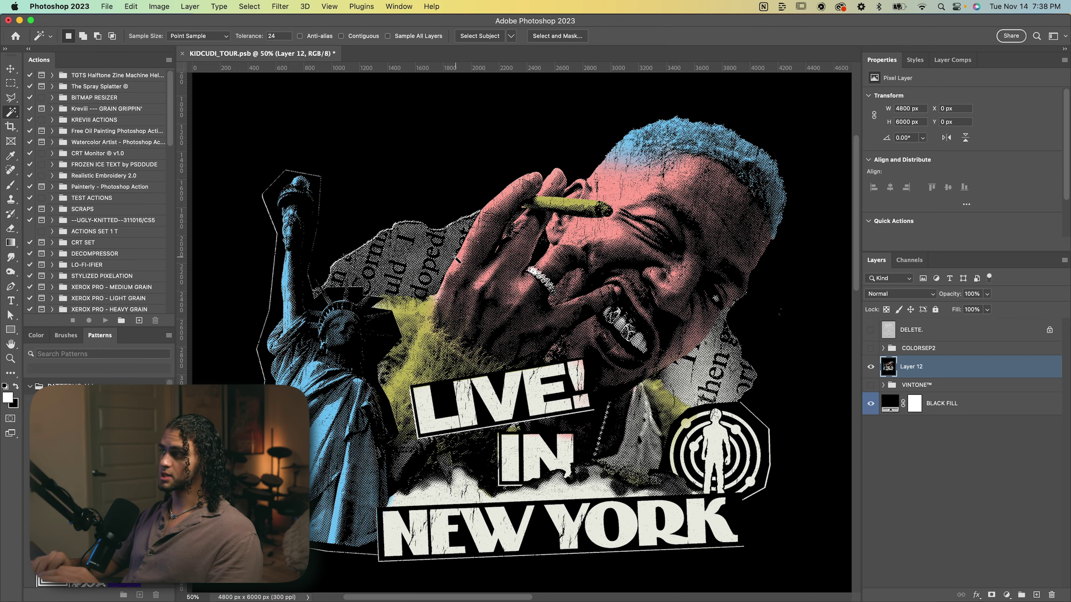
scroll(457, 258, up, 2)
key(super+plus)
key(super+plus)
key(super+plus)
key(super+plus)
key(super+plus)
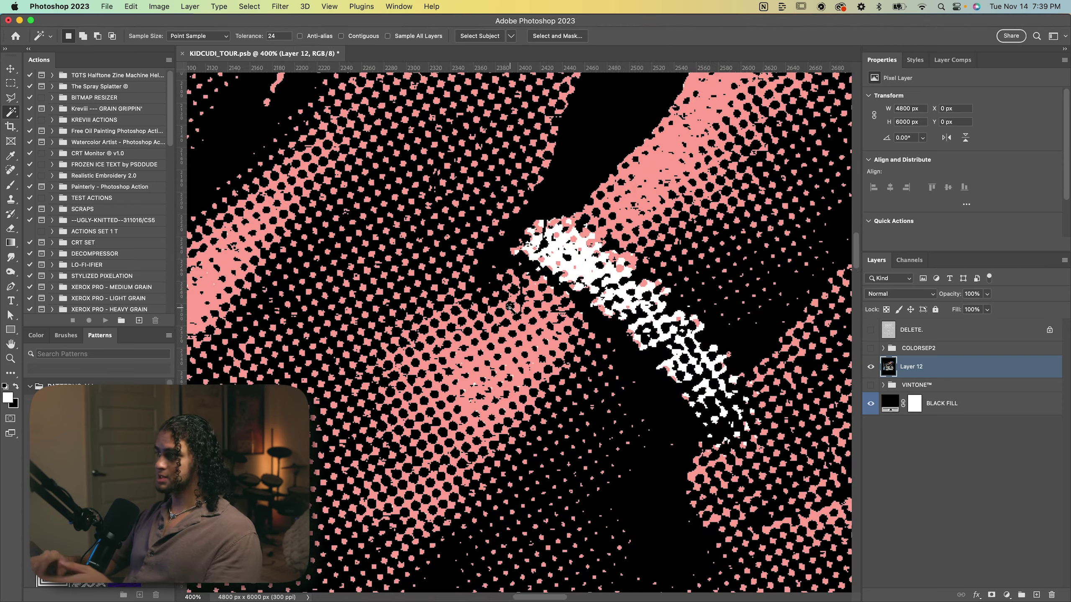
key(super+plus)
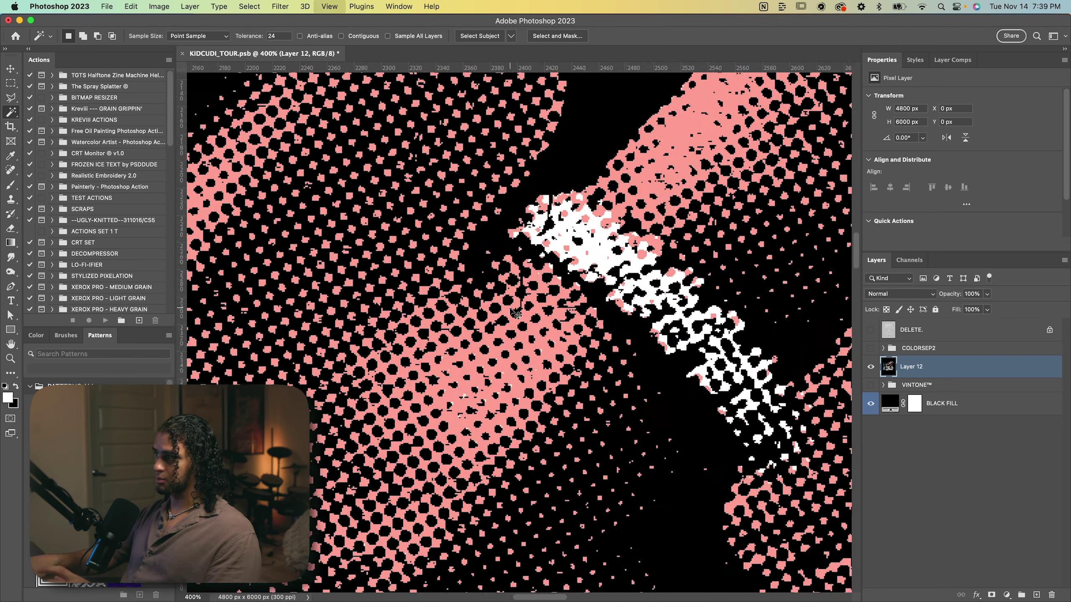
key(super+0)
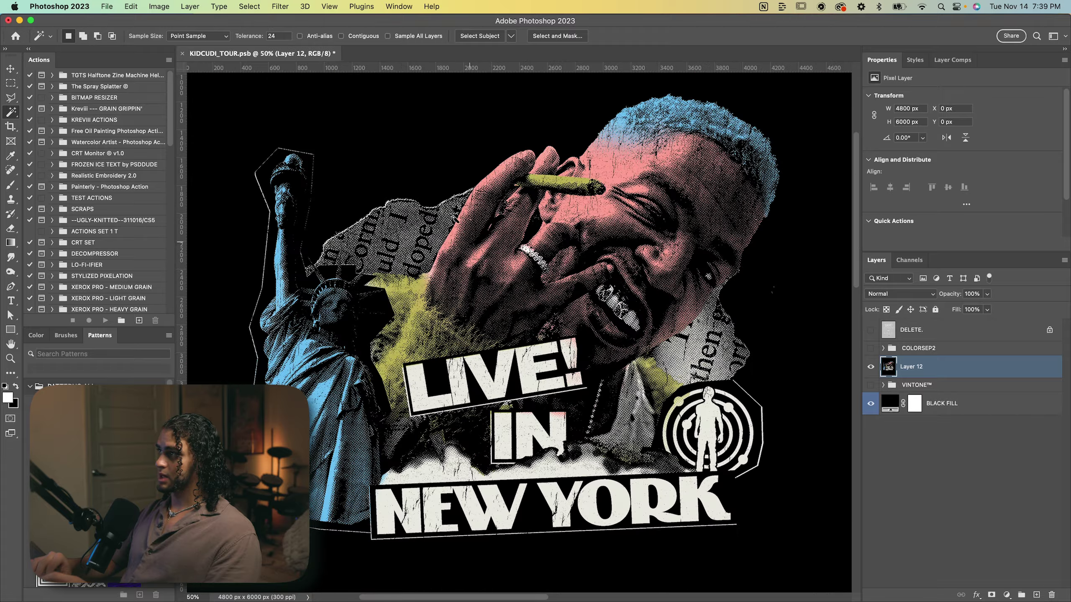
click(461, 143)
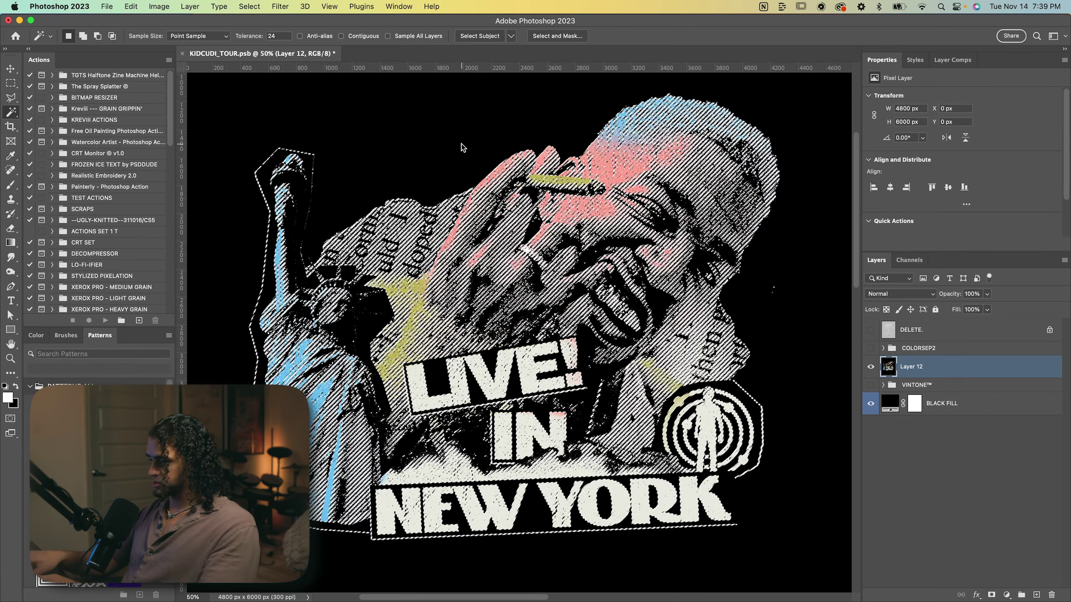
Delete the selected black from the merged layer, clear the selection, and check the knockout by toggling the BLACK FILL layer's visibility
key(Delete)
key(super+z)
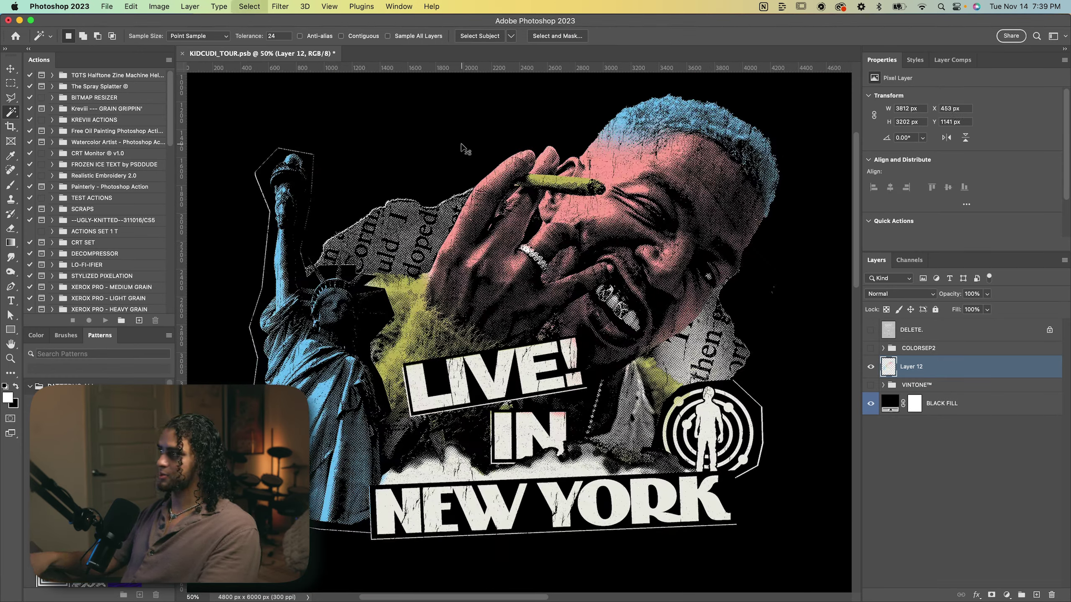
click(871, 405)
click(871, 406)
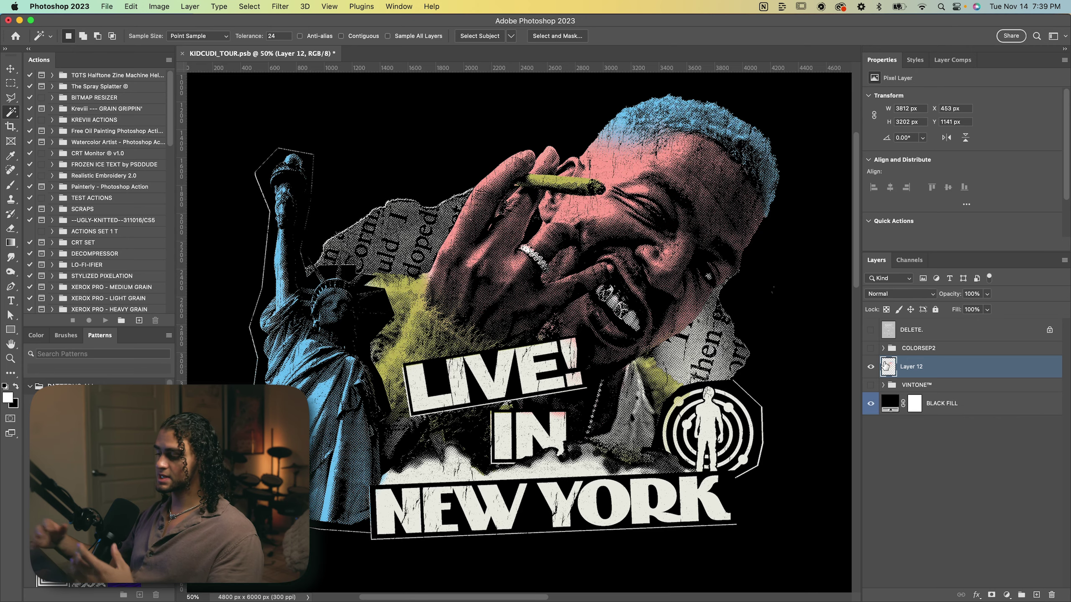
Inspect the knocked-out halftone dots up close and put the merged layer into its own group
scroll(701, 306, up, 2)
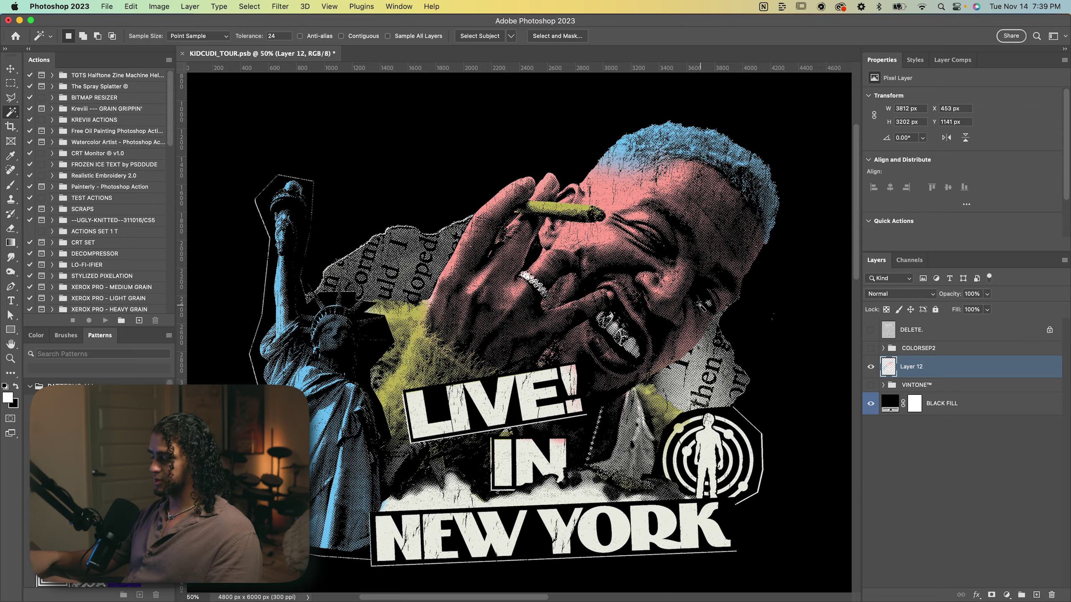
scroll(540, 314, up, 4)
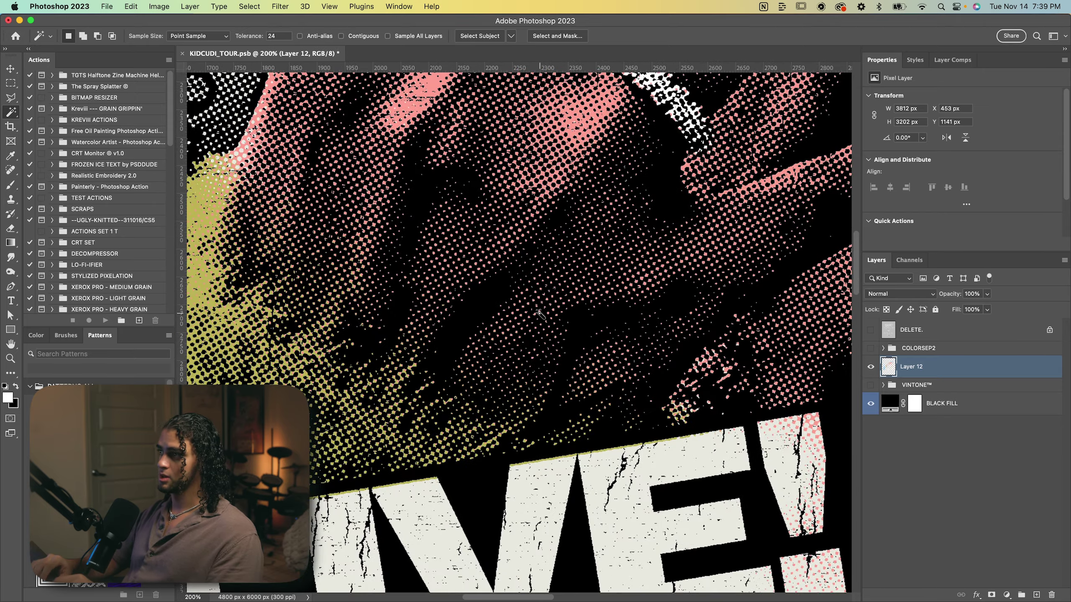
scroll(539, 314, down, 4)
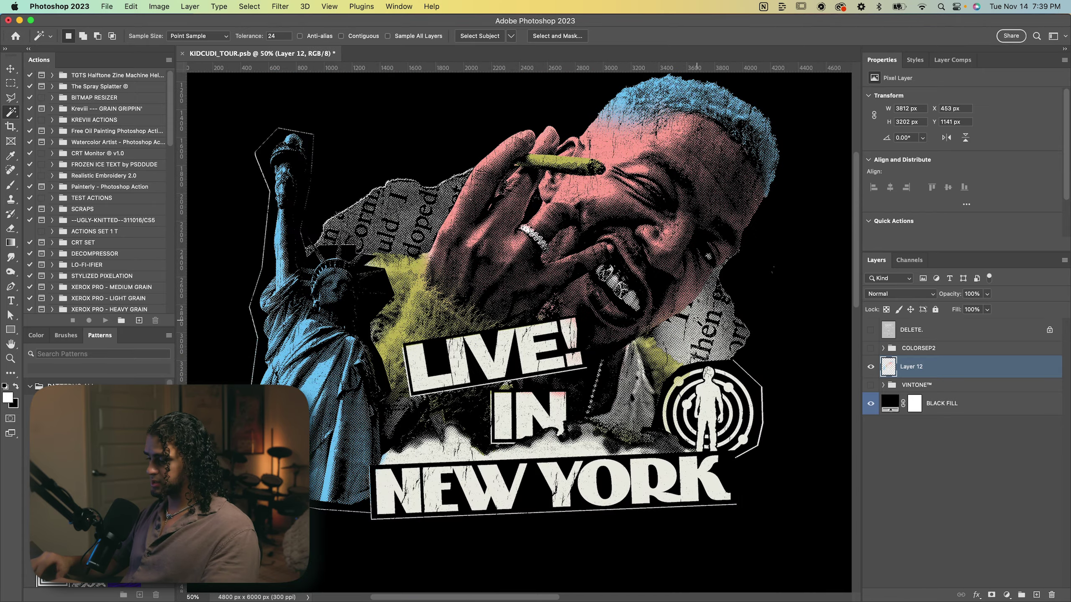
key(super+g)
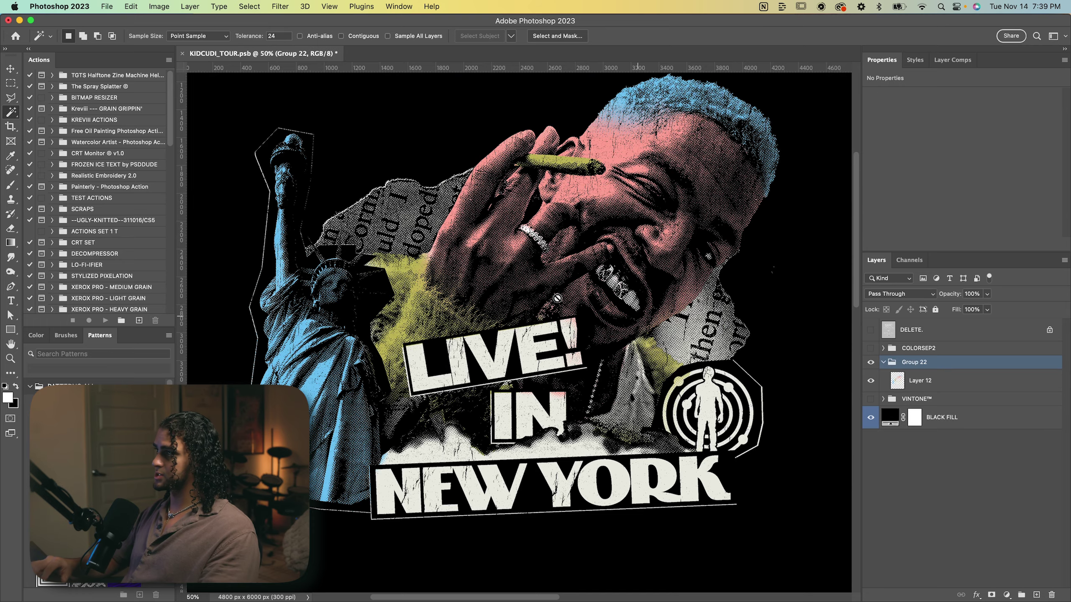
Select all the yellow halftone on the merged layer with the Magic Wand and cut it to its own layer
scroll(557, 298, up, 2)
click(898, 387)
scroll(456, 401, up, 6)
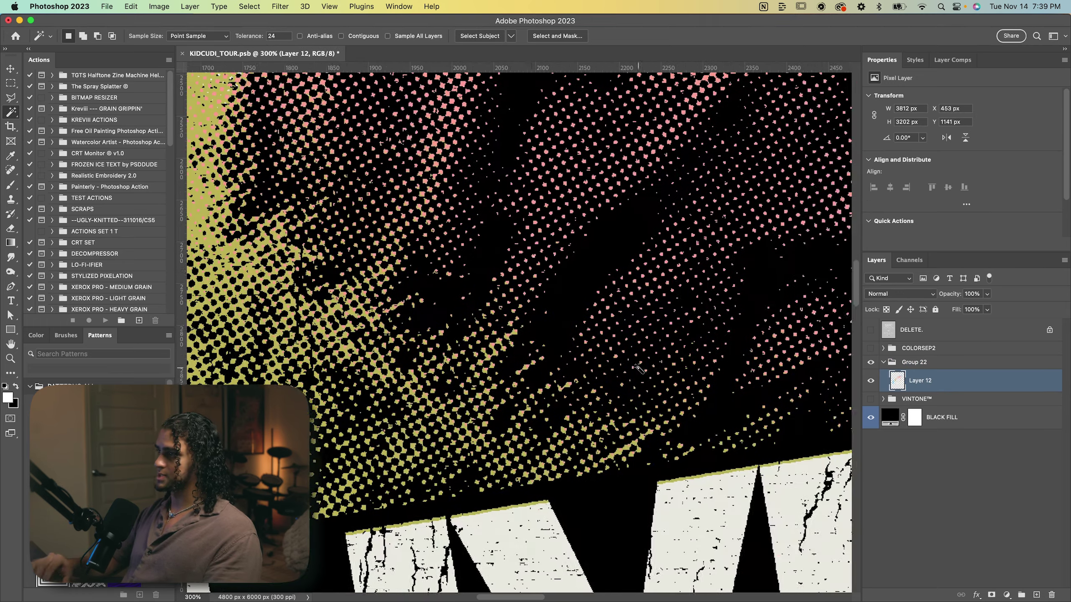
scroll(455, 403, up, 2)
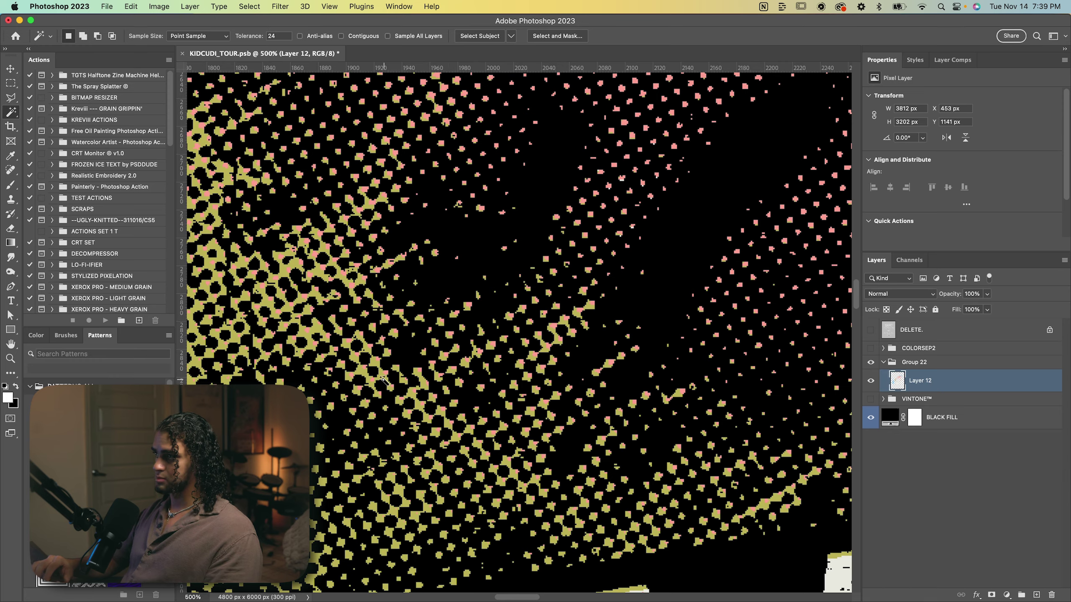
right_click(356, 361)
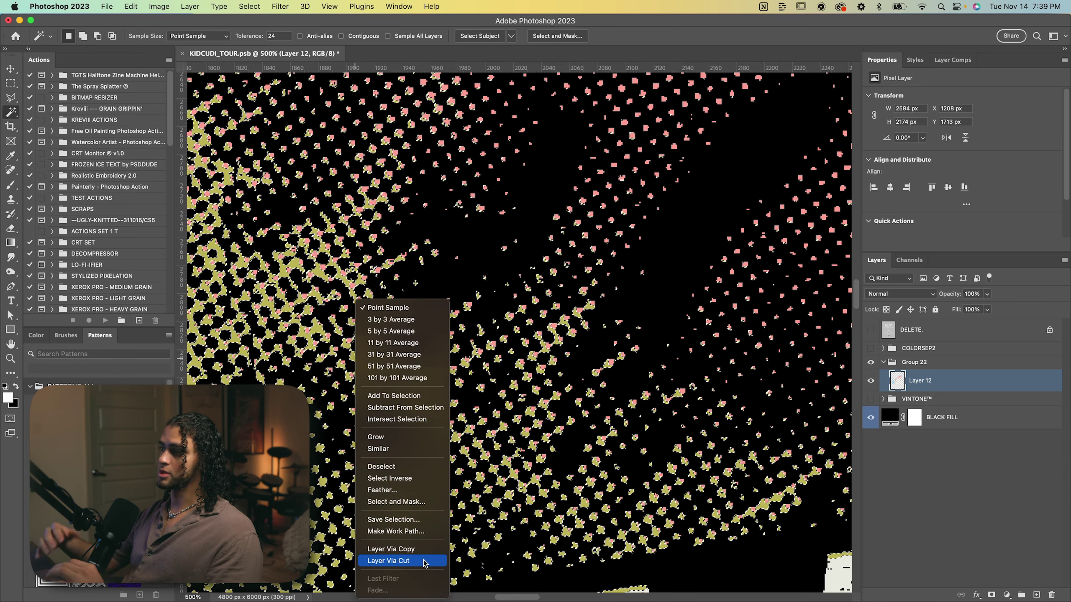
click(424, 561)
scroll(576, 516, down, 8)
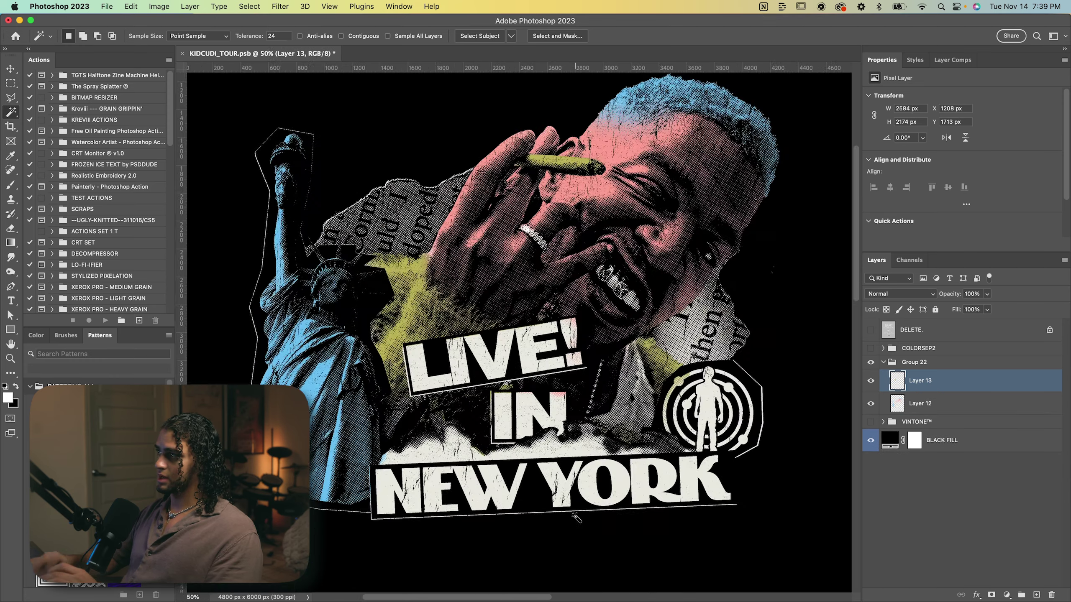
Hide the yellow layer, then select all the blue halftone on the merged layer and cut it to its own layer
click(870, 381)
click(921, 404)
scroll(285, 361, up, 5)
click(415, 240)
right_click(415, 240)
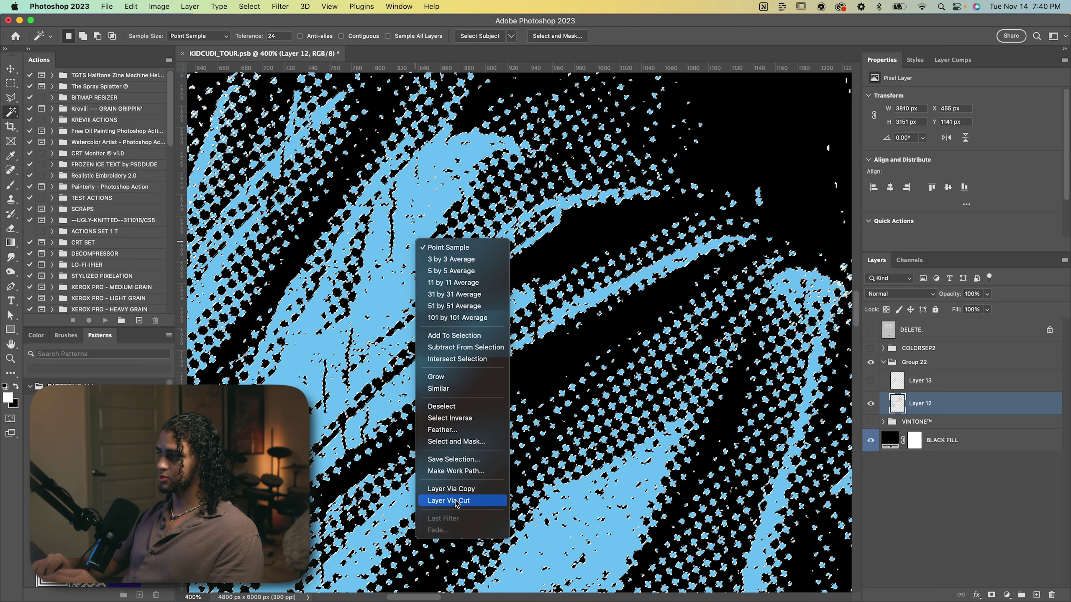
click(457, 501)
click(457, 502)
key(super+0)
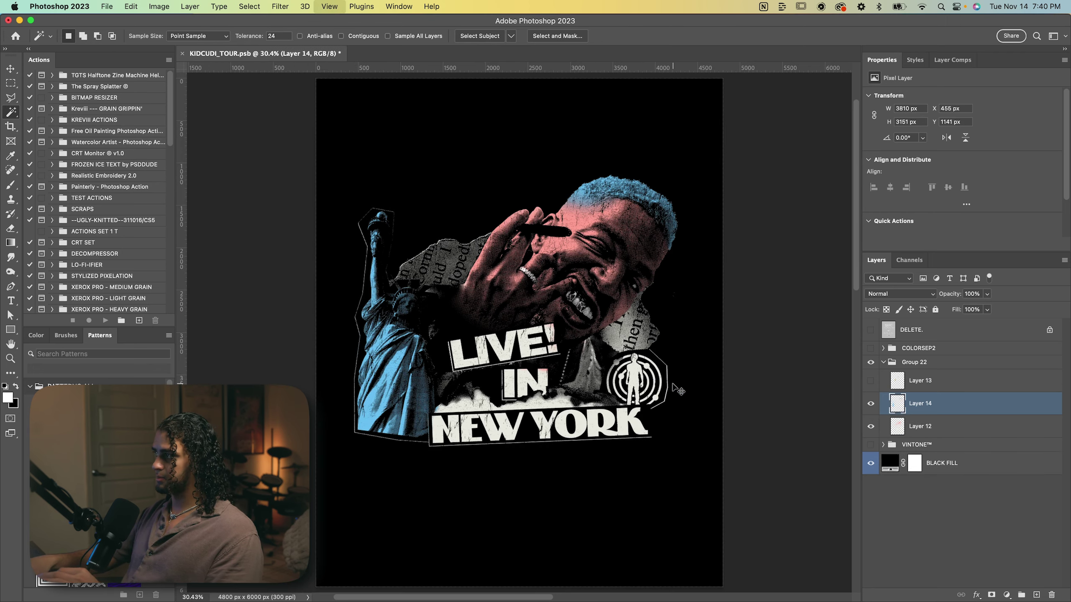
key(super+equal)
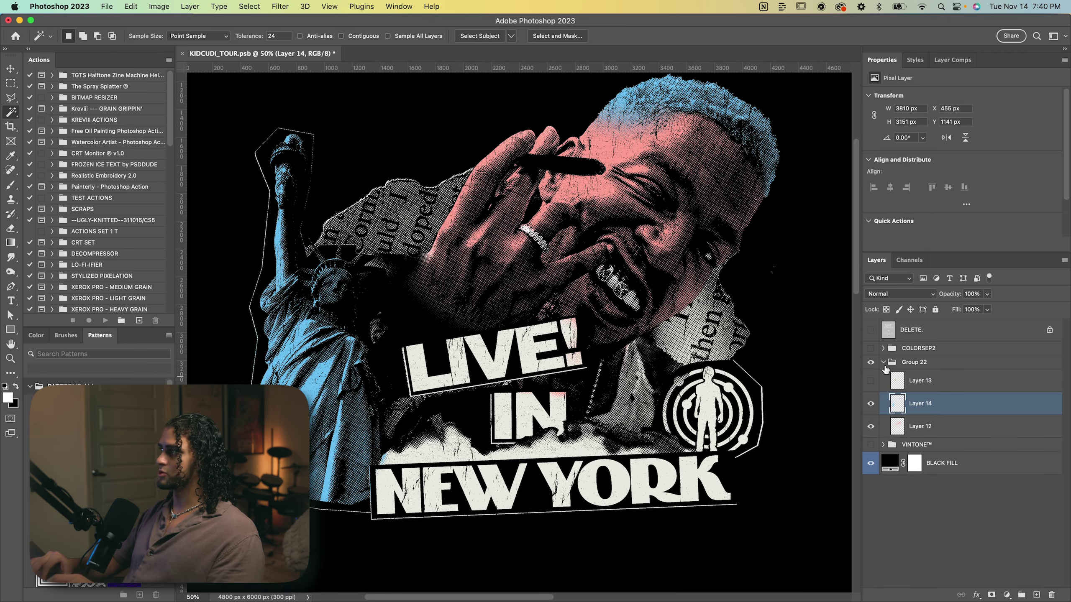
Collapse and hide the new separation group, and show the COLORSEP2 group with the whole composition in view
click(884, 362)
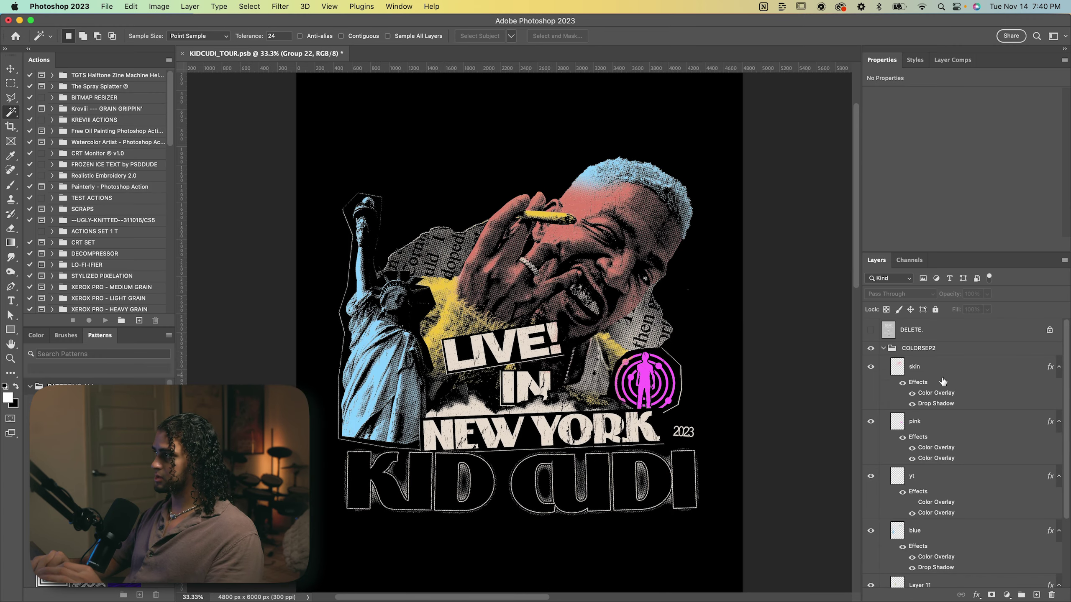
click(936, 370)
key(super+equal)
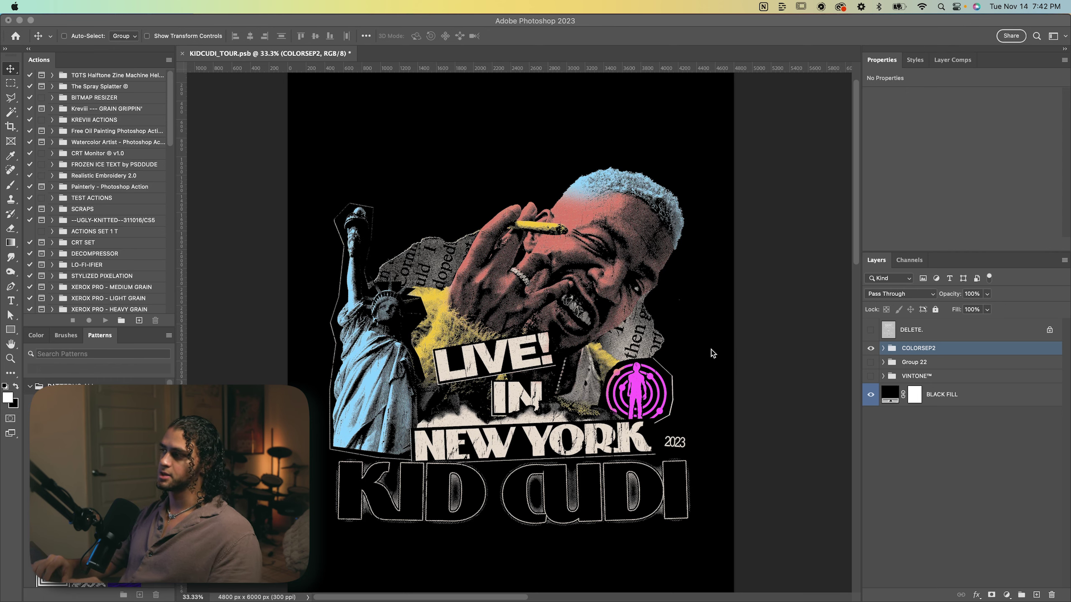
scroll(712, 350, up, 1)
scroll(711, 350, left, 1)
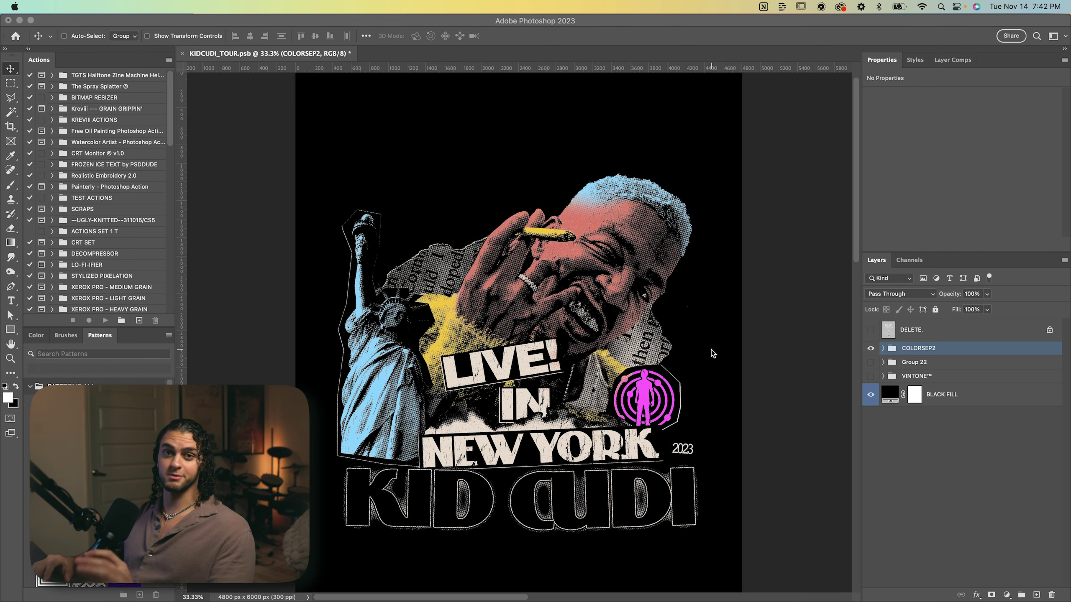